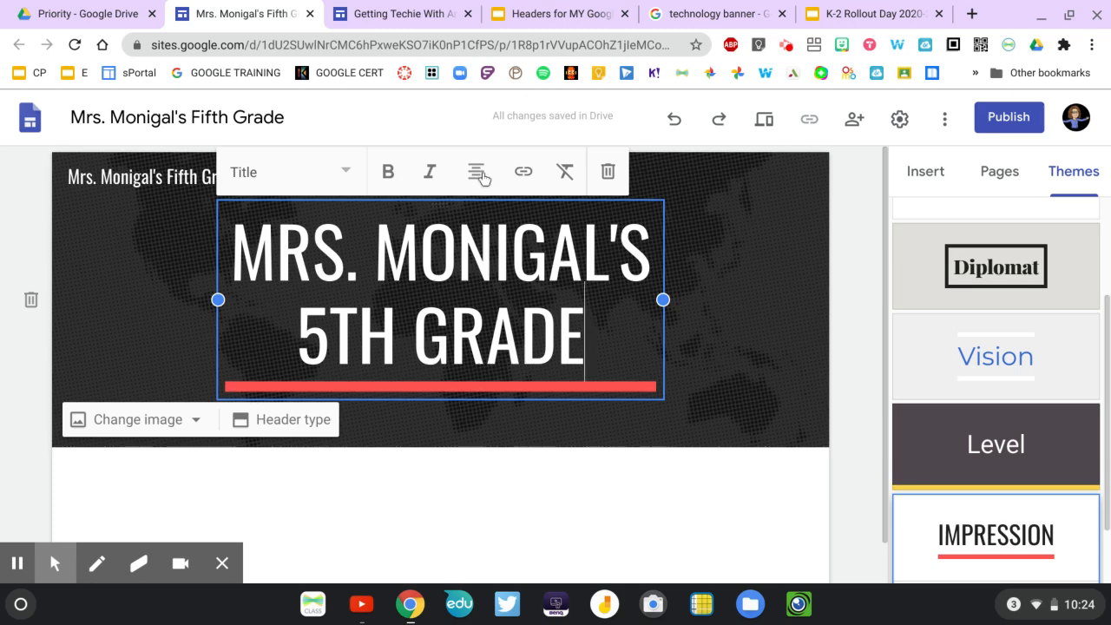
Try the Small text style on the homepage header title and return it to the Title style
{"action": "left_click", "coordinate": [347, 173]}
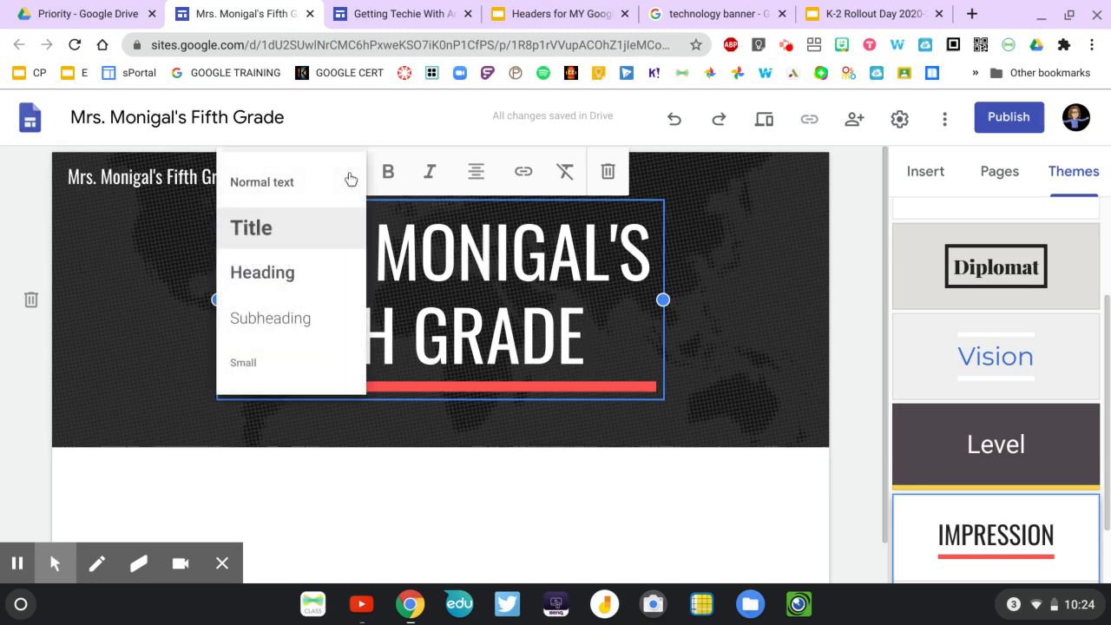
{"action": "left_click", "coordinate": [249, 364]}
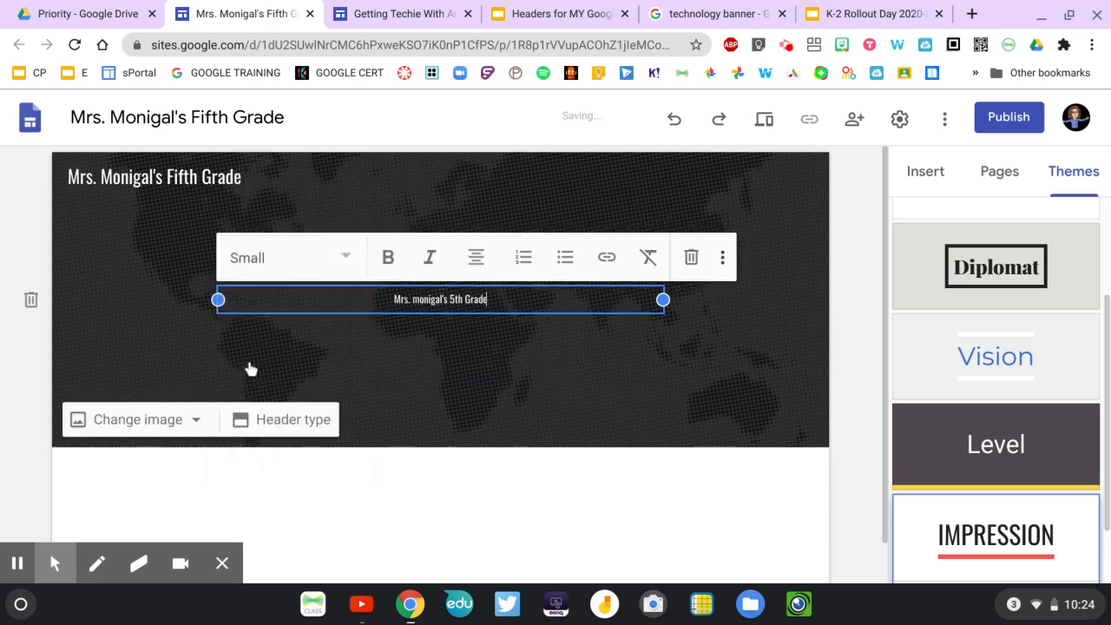
{"action": "left_click", "coordinate": [350, 260]}
{"action": "left_click", "coordinate": [287, 314]}
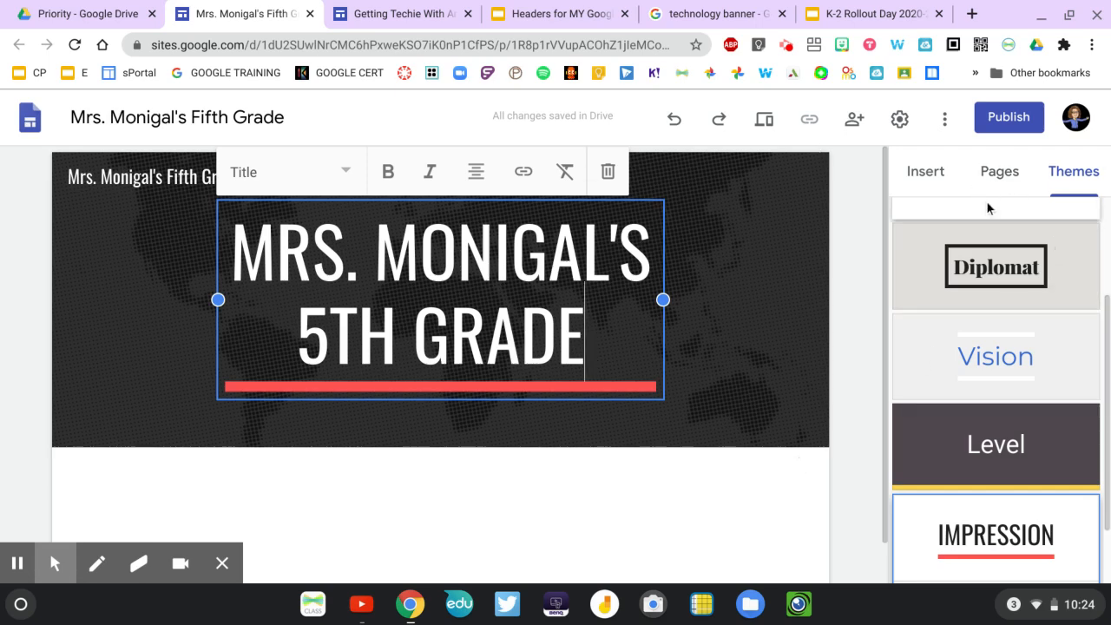
Add a new page named Science to the site
{"action": "left_click", "coordinate": [926, 174]}
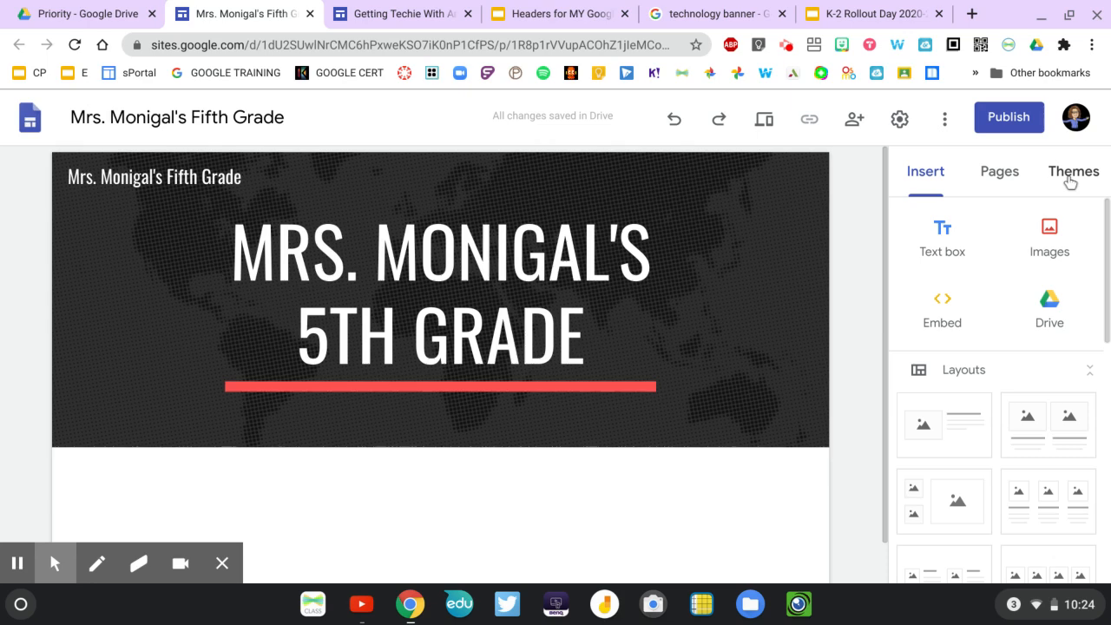
{"action": "left_click", "coordinate": [1000, 174]}
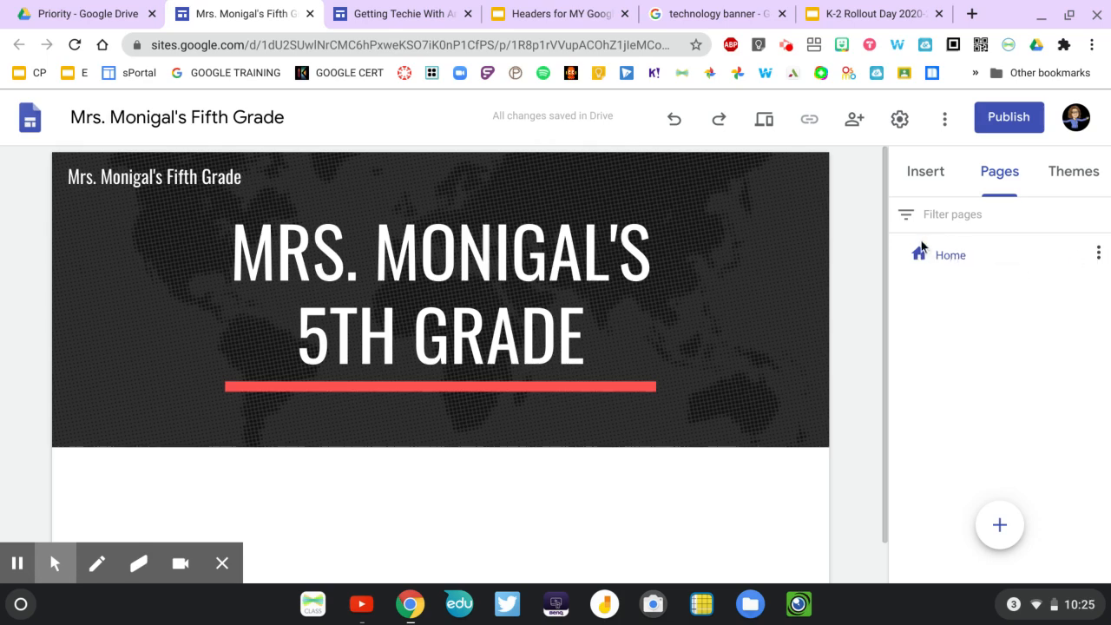
{"action": "mouse_move", "coordinate": [1000, 524]}
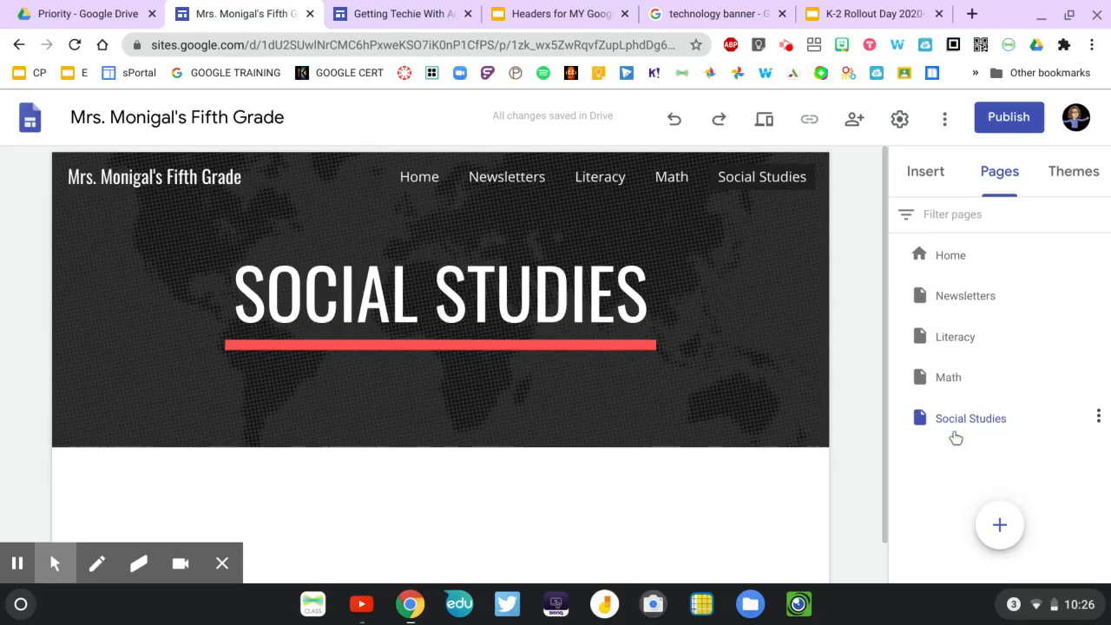
{"action": "left_click", "coordinate": [1000, 526]}
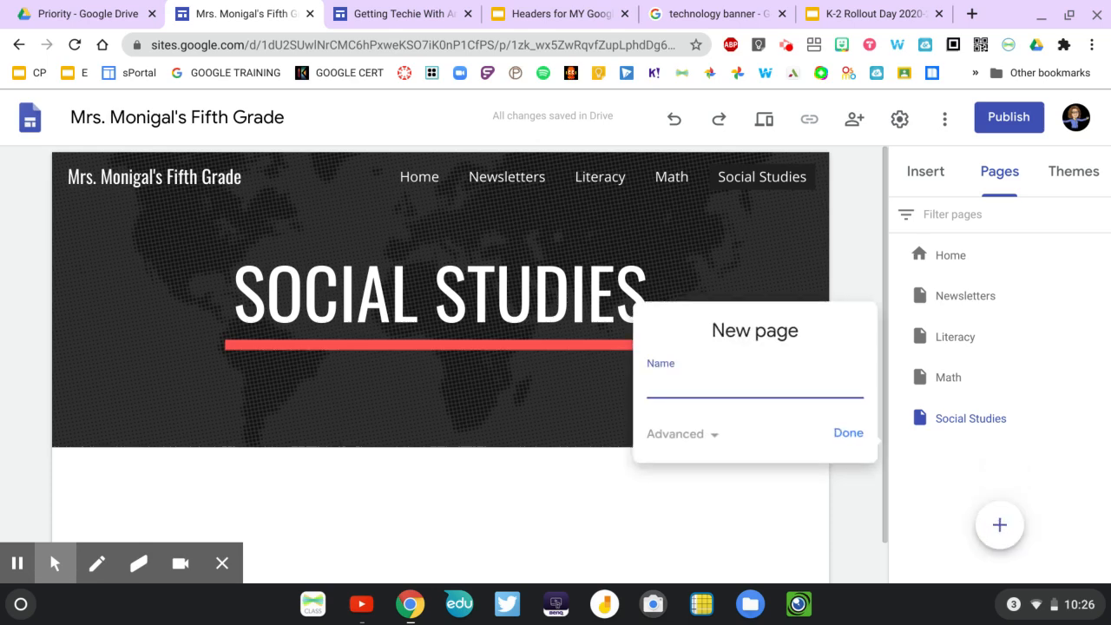
{"action": "type", "text": "Science"}
{"action": "left_click", "coordinate": [847, 437]}
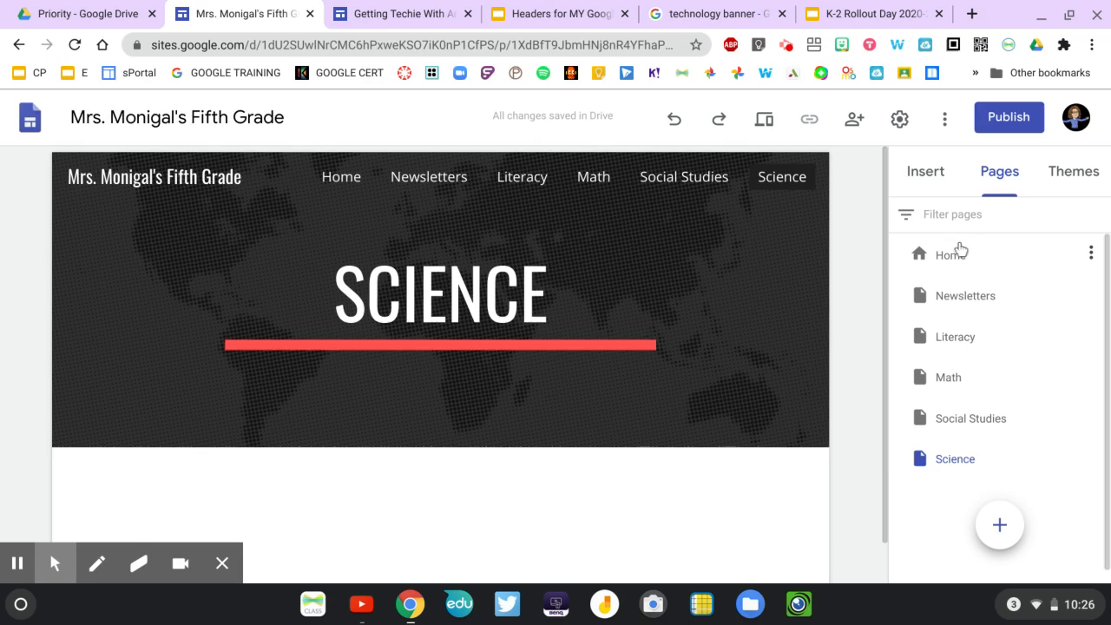
Move the Newsletters page to the end of the page order and visit the Literacy, Math, Social Studies and Newsletters pages through the site navigation
{"action": "left_click_drag", "start_coordinate": [954, 295], "coordinate": [958, 477]}
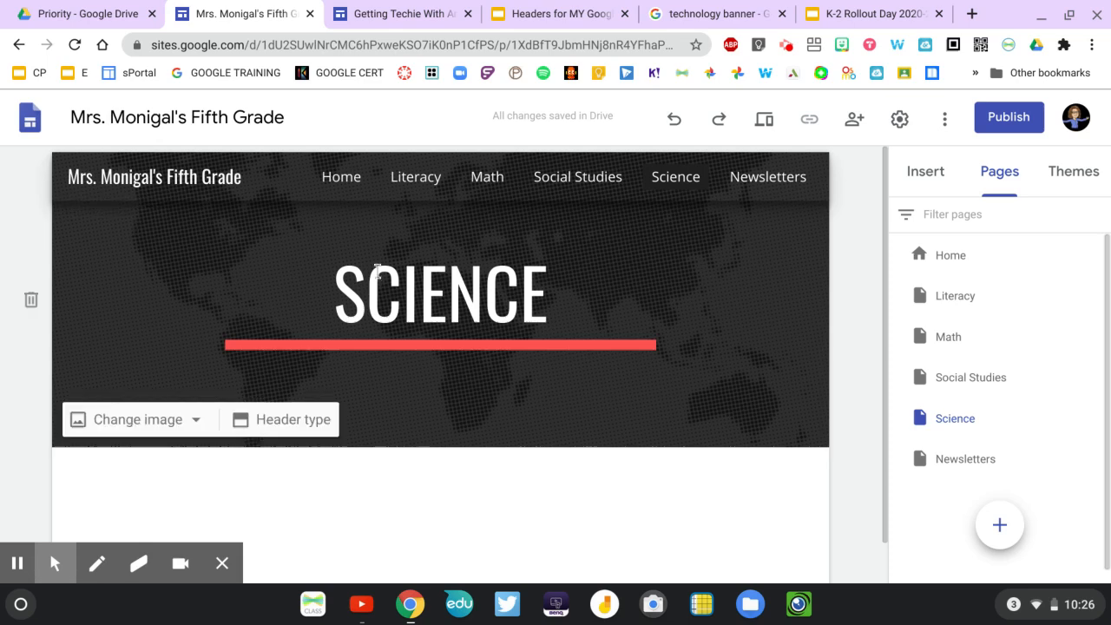
{"action": "left_click", "coordinate": [399, 184]}
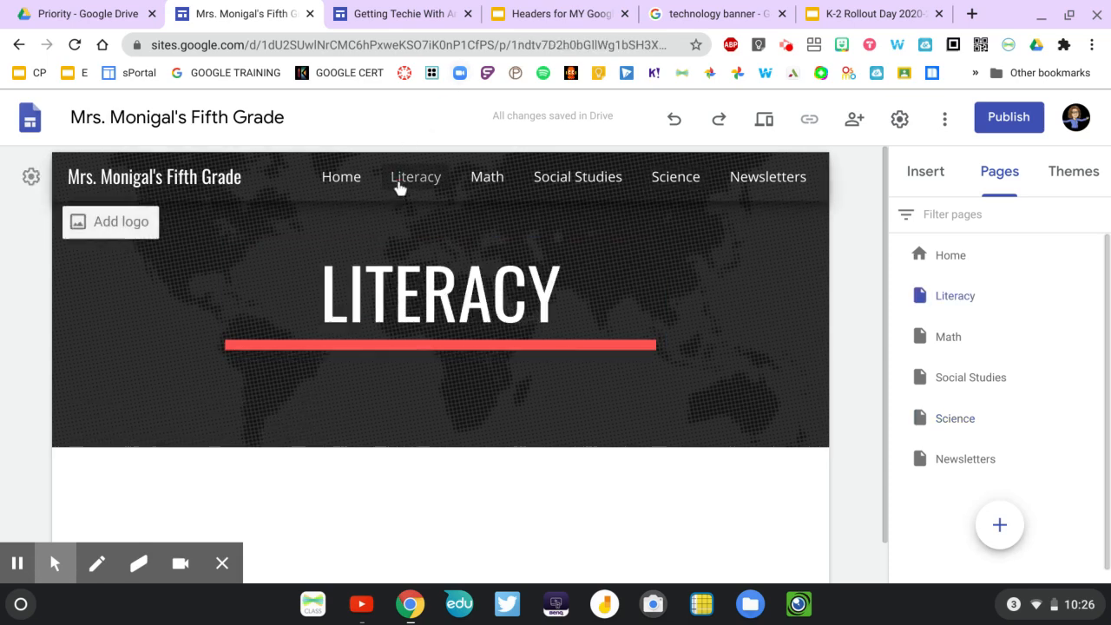
{"action": "left_click", "coordinate": [487, 185]}
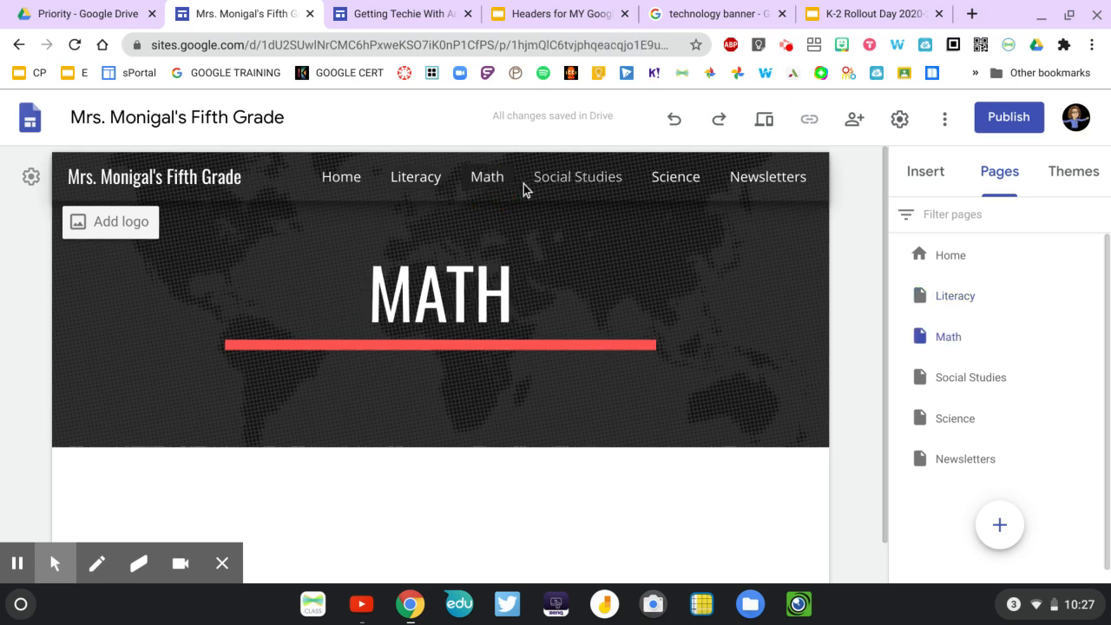
{"action": "left_click", "coordinate": [547, 178]}
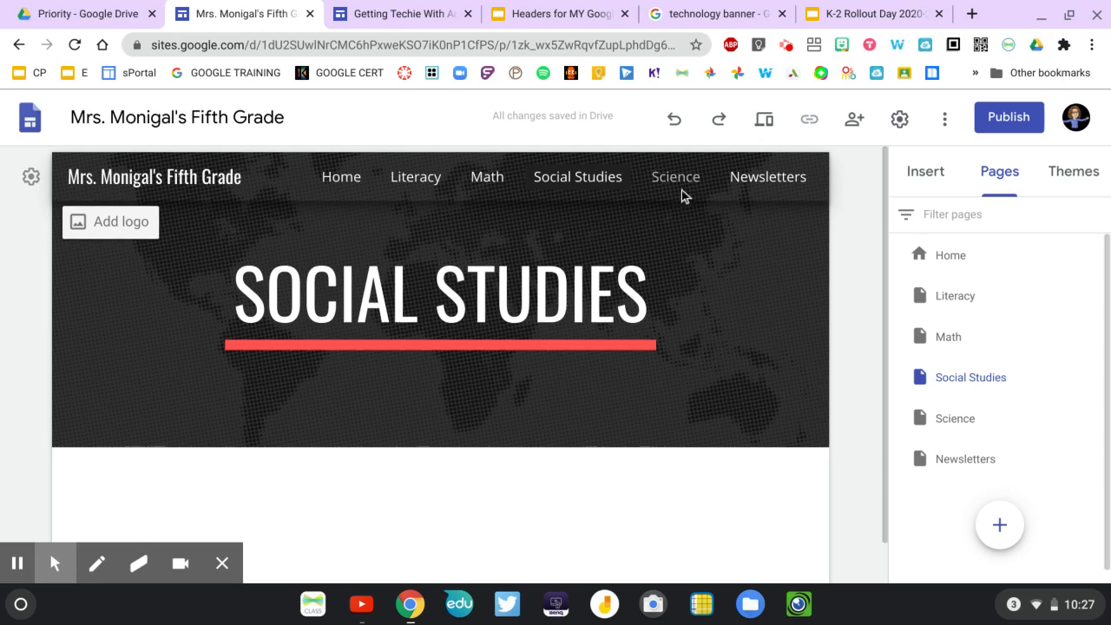
{"action": "left_click", "coordinate": [773, 181]}
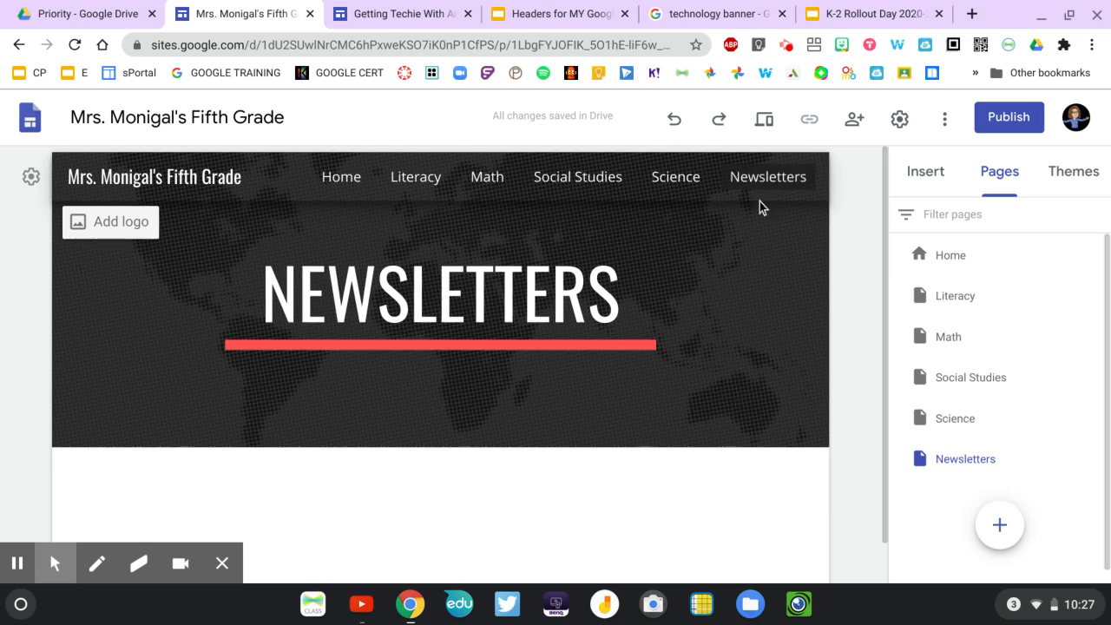
Add a new page named Reading and nest it under the Literacy page
{"action": "left_click", "coordinate": [956, 304]}
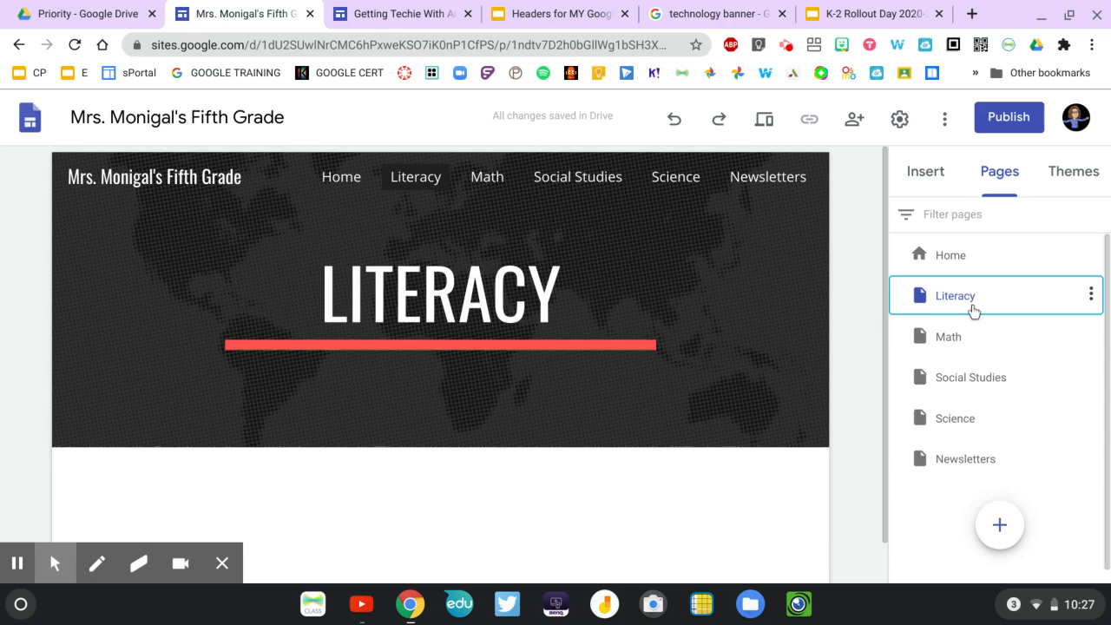
{"action": "mouse_move", "coordinate": [1000, 525]}
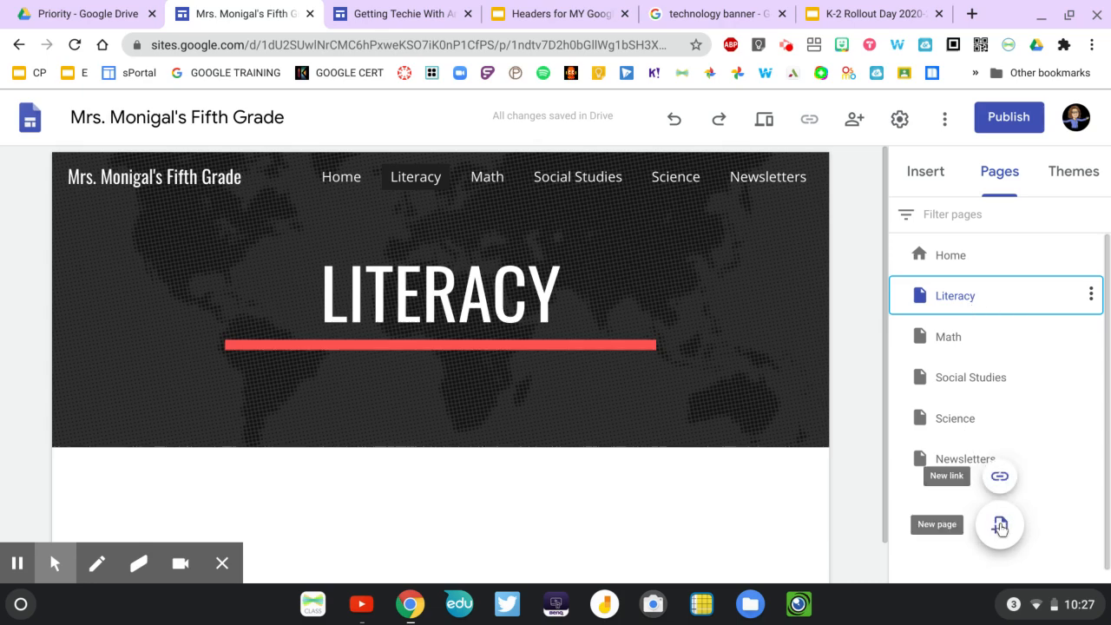
{"action": "left_click", "coordinate": [1000, 525]}
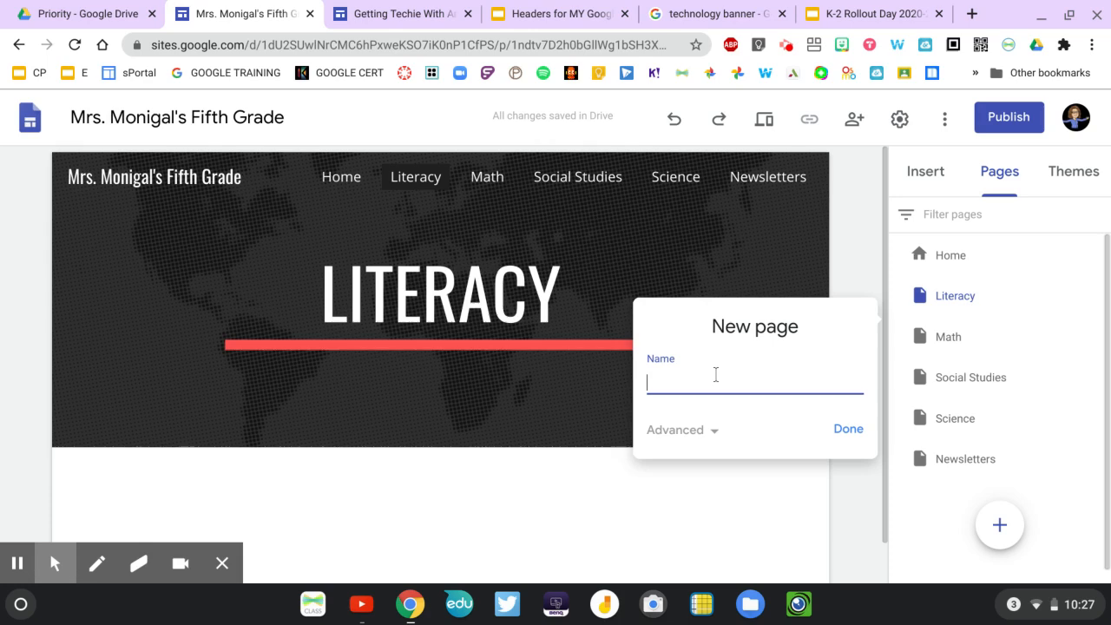
{"action": "type", "text": "Reading"}
{"action": "left_click", "coordinate": [841, 430]}
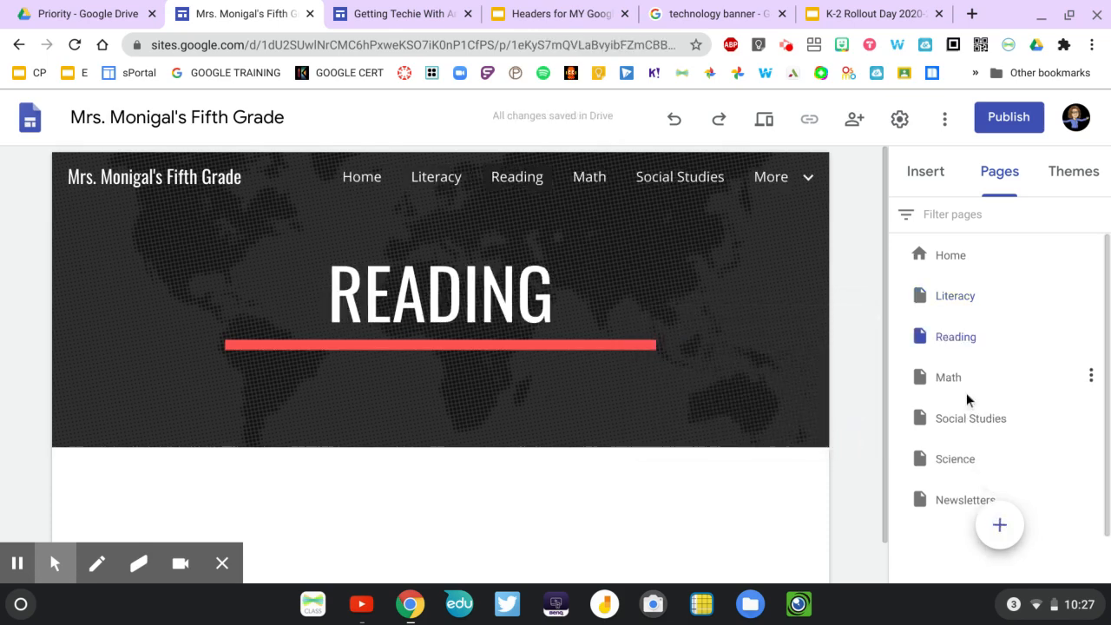
{"action": "left_click_drag", "start_coordinate": [954, 339], "coordinate": [959, 296]}
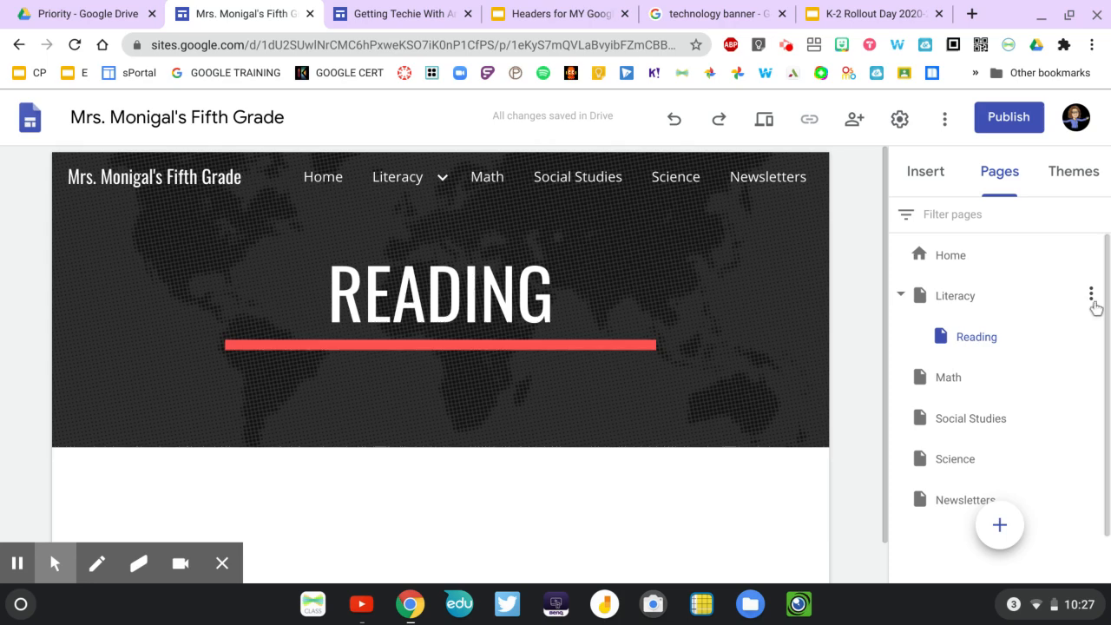
Add a subpage named Writing under the Literacy page and open Reading through the site's Literacy navigation
{"action": "left_click", "coordinate": [1092, 297]}
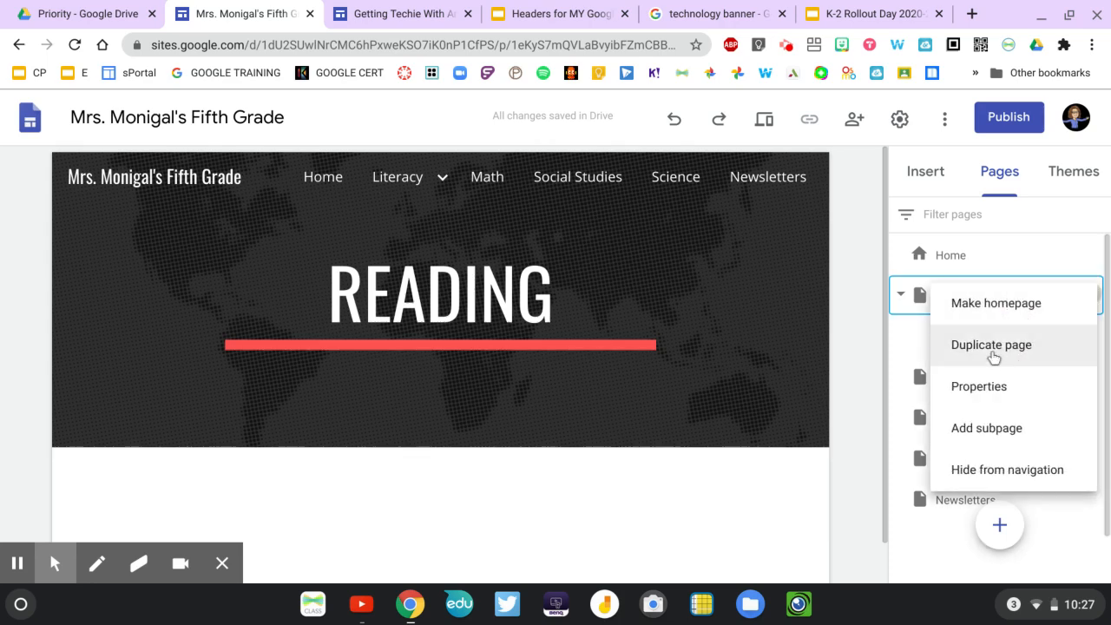
{"action": "left_click", "coordinate": [988, 434]}
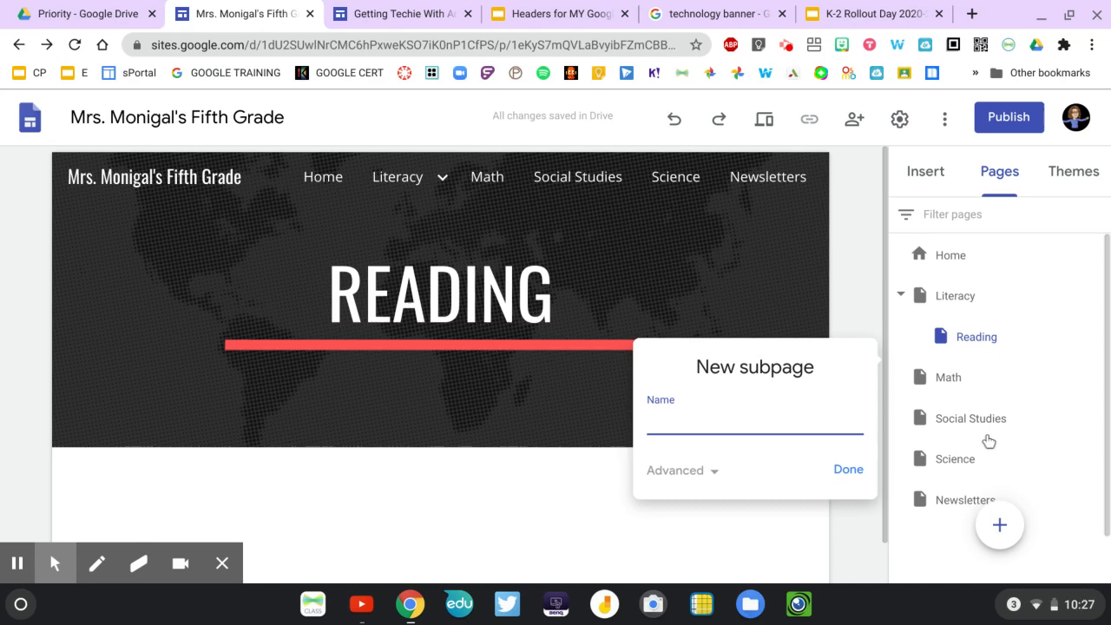
{"action": "type", "text": "WRitingting"}
{"action": "left_click", "coordinate": [850, 470]}
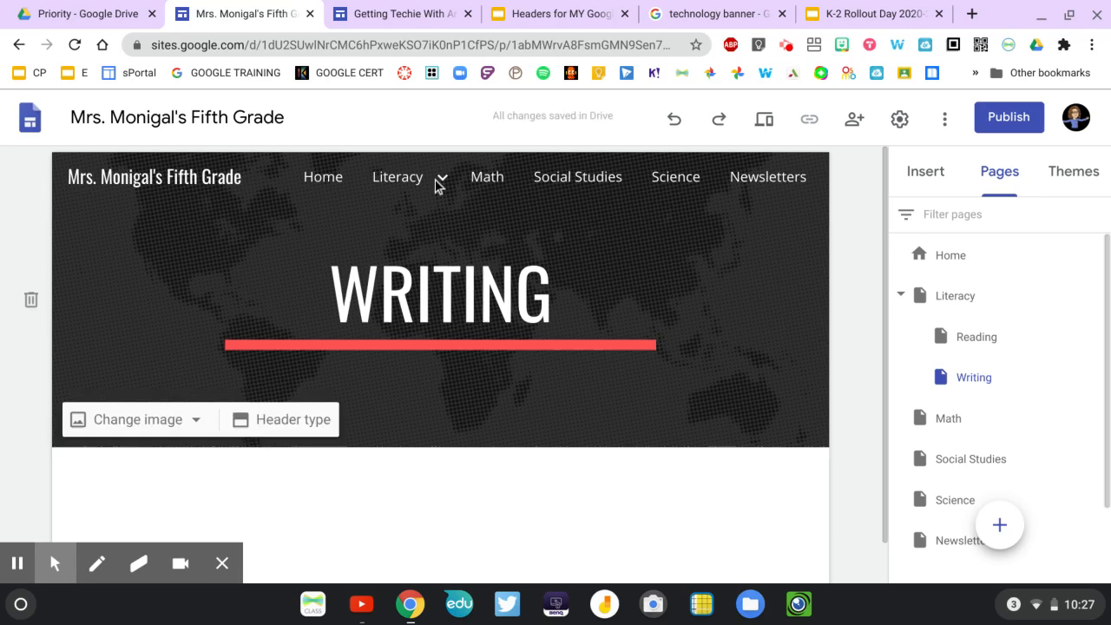
{"action": "mouse_move", "coordinate": [426, 194]}
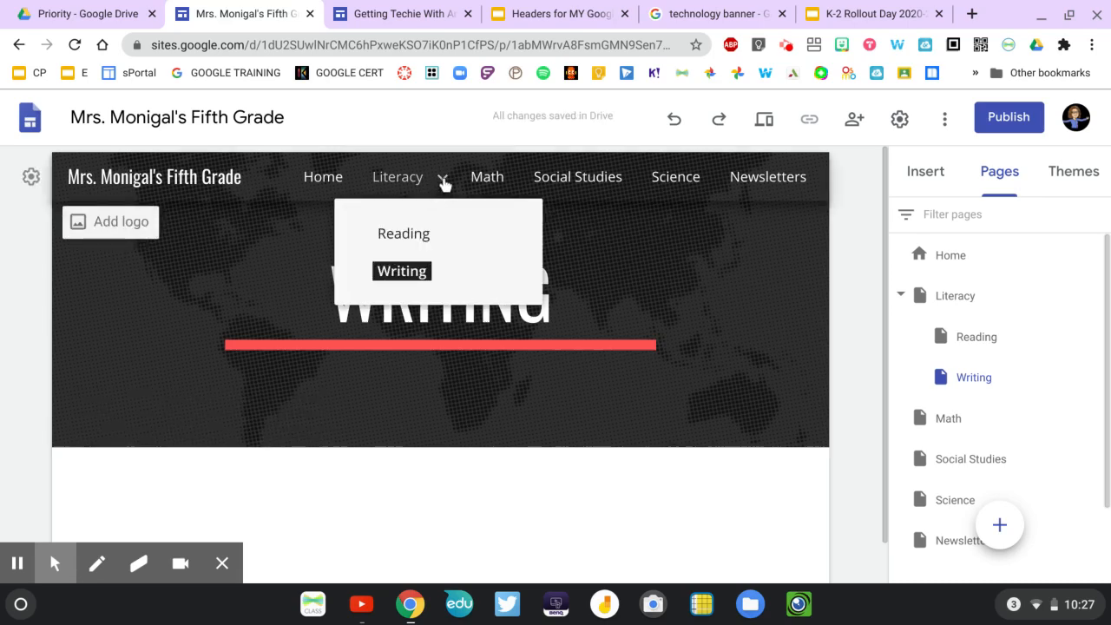
{"action": "left_click", "coordinate": [416, 234]}
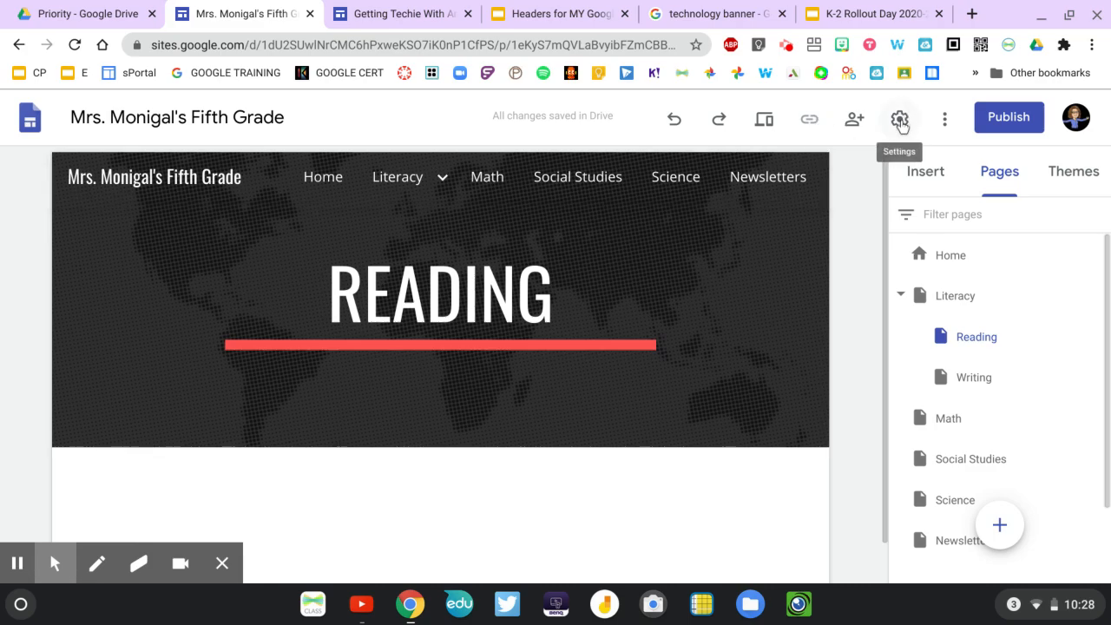
Set the site's navigation mode to Side and check the page list in the site's side navigation
{"action": "left_click", "coordinate": [902, 128]}
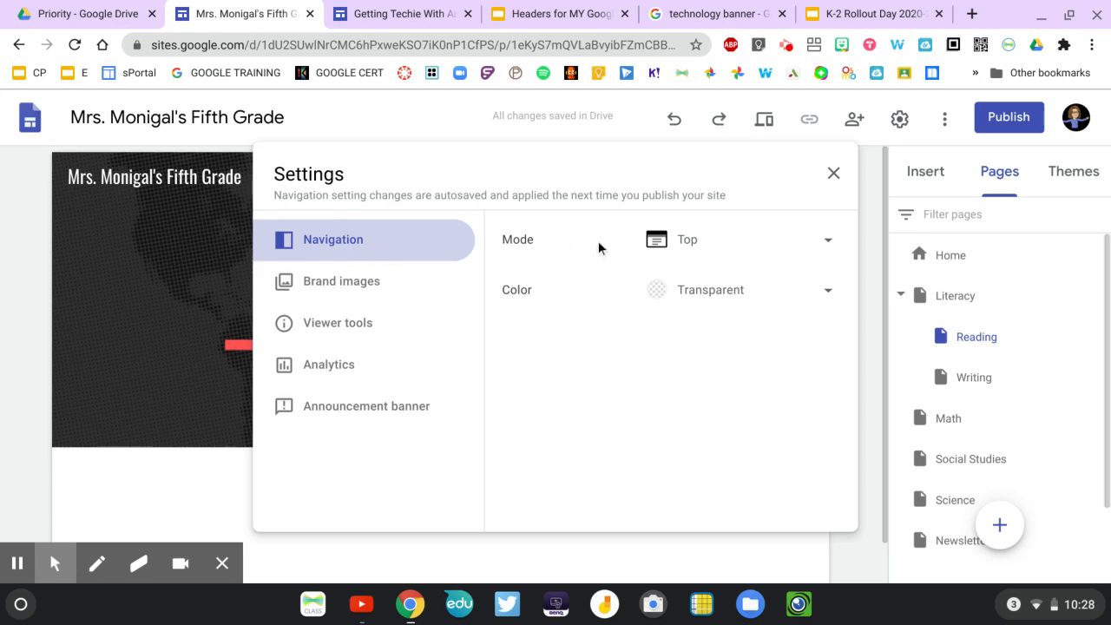
{"action": "left_click", "coordinate": [828, 244]}
{"action": "left_click", "coordinate": [687, 280]}
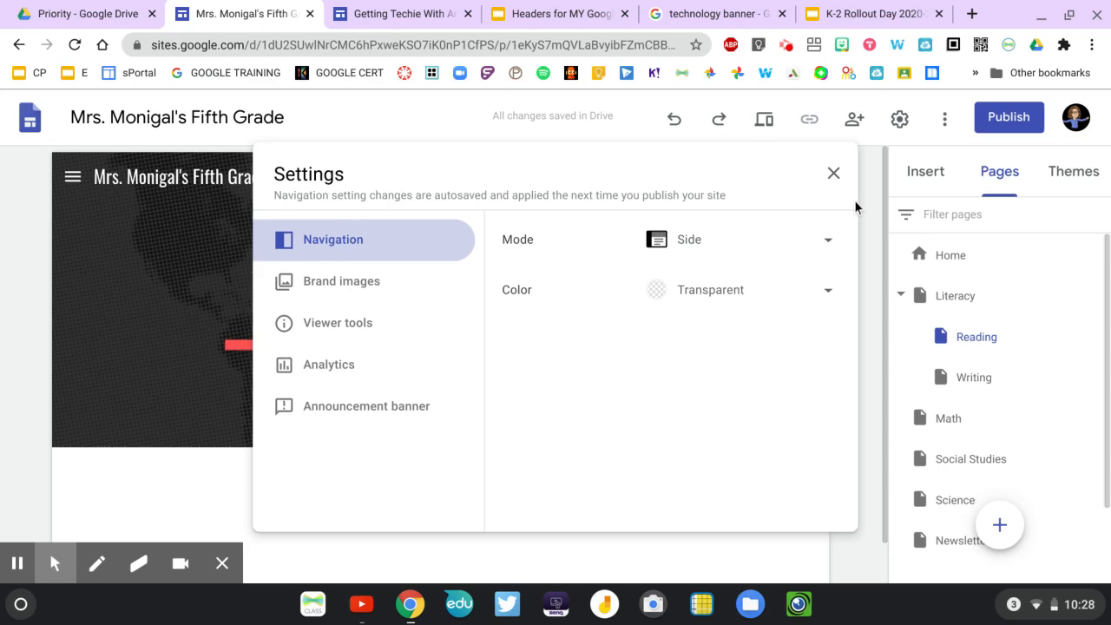
{"action": "left_click", "coordinate": [835, 175]}
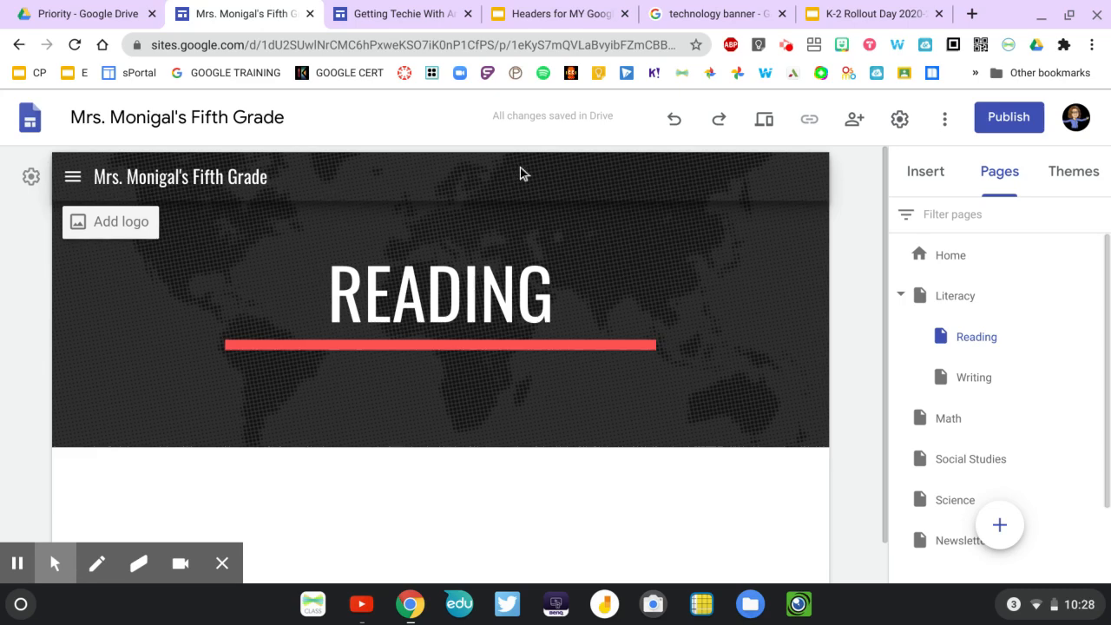
{"action": "left_click", "coordinate": [73, 184]}
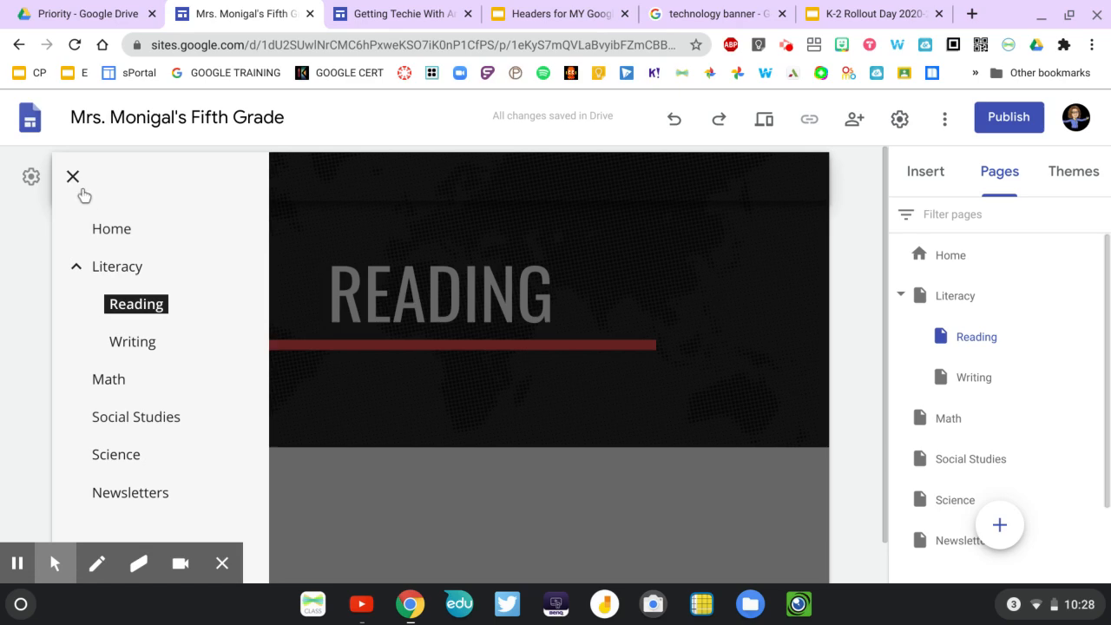
{"action": "left_click", "coordinate": [73, 180]}
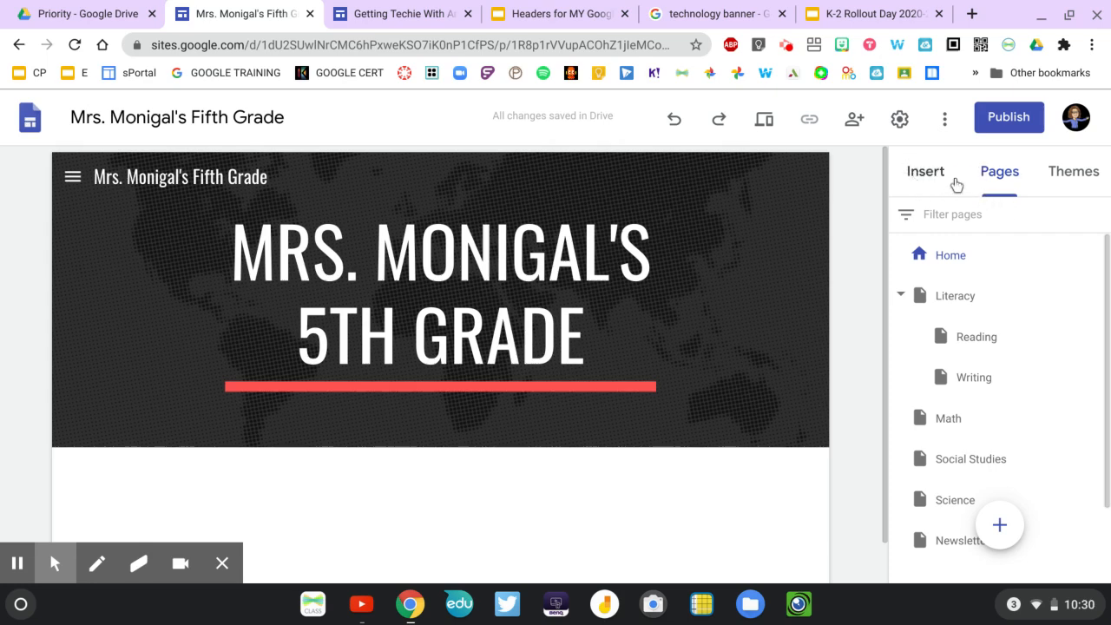
Look through the layouts and content elements available for insertion on the homepage, and dismiss the recording toolbar
{"action": "left_click", "coordinate": [926, 177]}
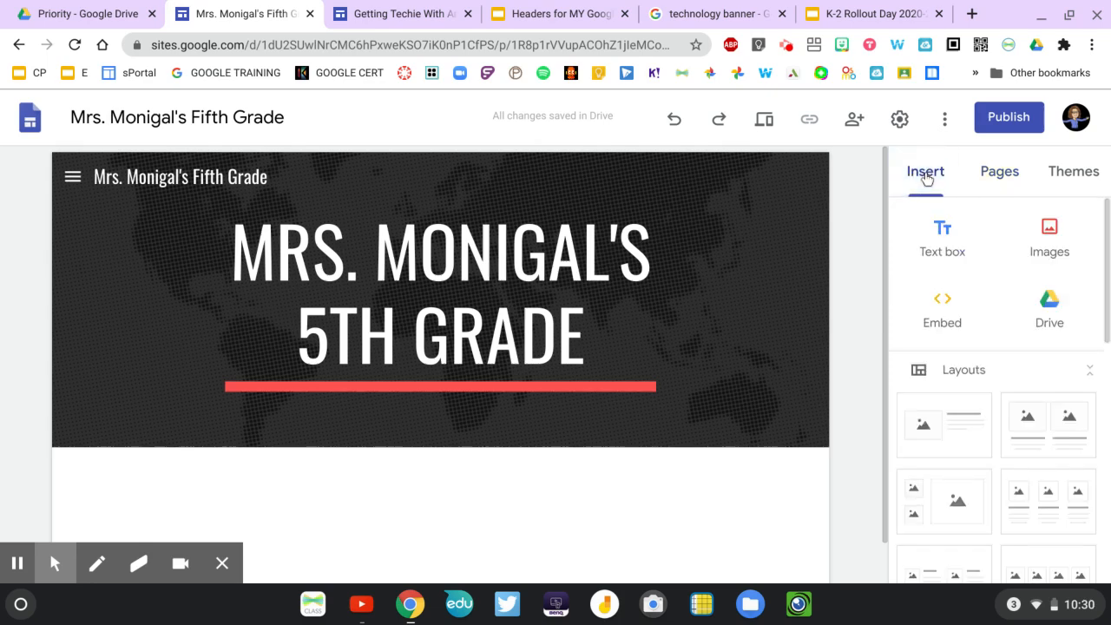
{"action": "scroll", "coordinate": [962, 273], "scroll_direction": "down", "scroll_amount": 10}
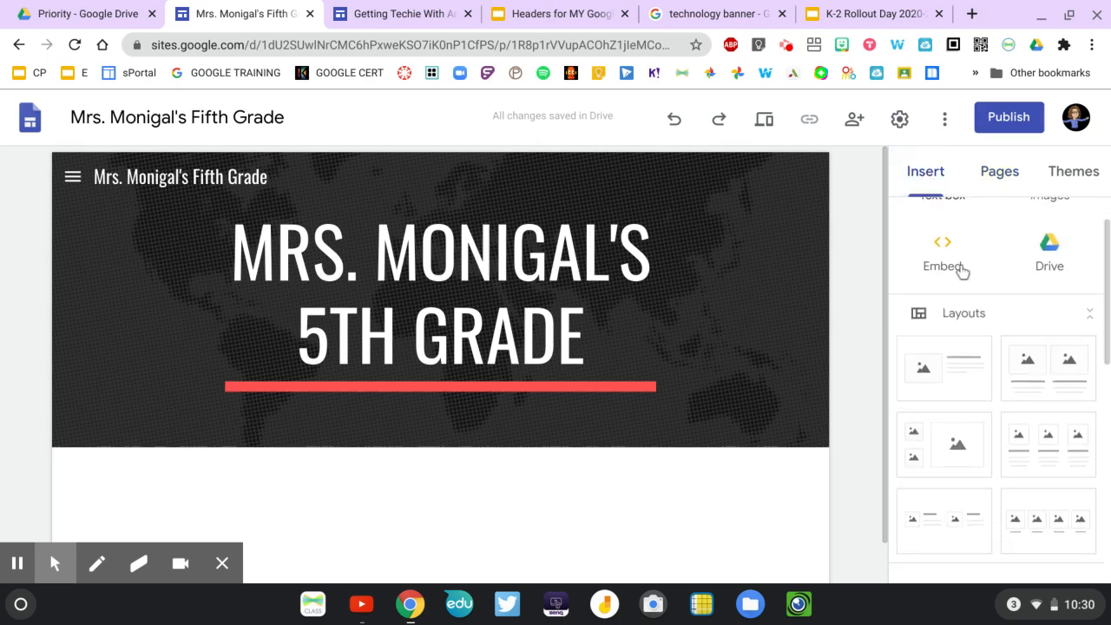
{"action": "scroll", "coordinate": [963, 273], "scroll_direction": "down", "scroll_amount": 2}
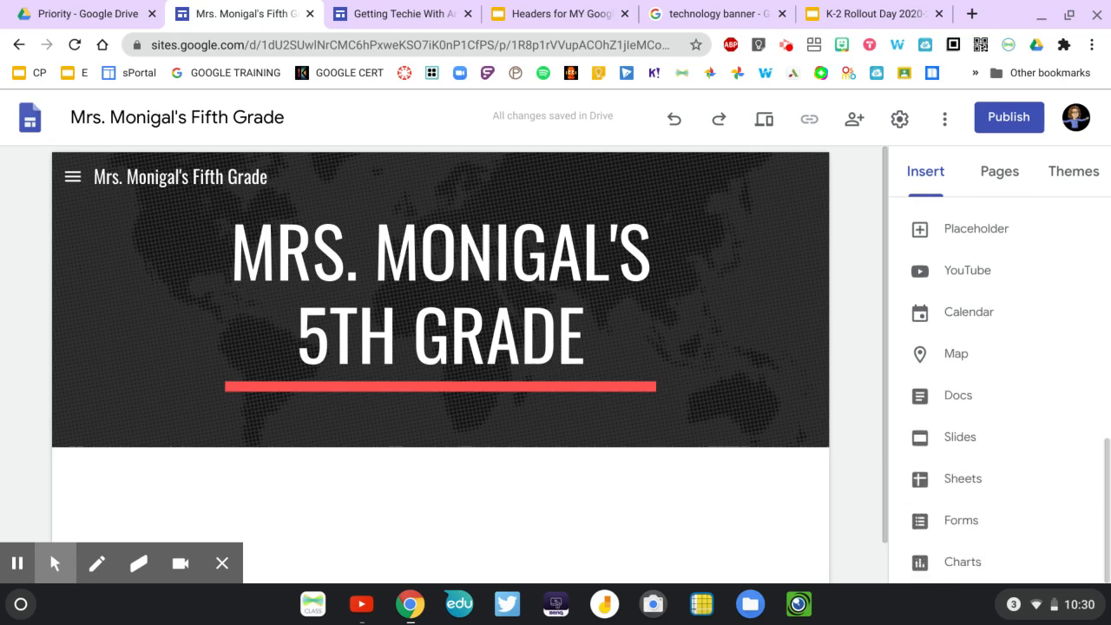
{"action": "scroll", "coordinate": [966, 553], "scroll_direction": "up", "scroll_amount": 12}
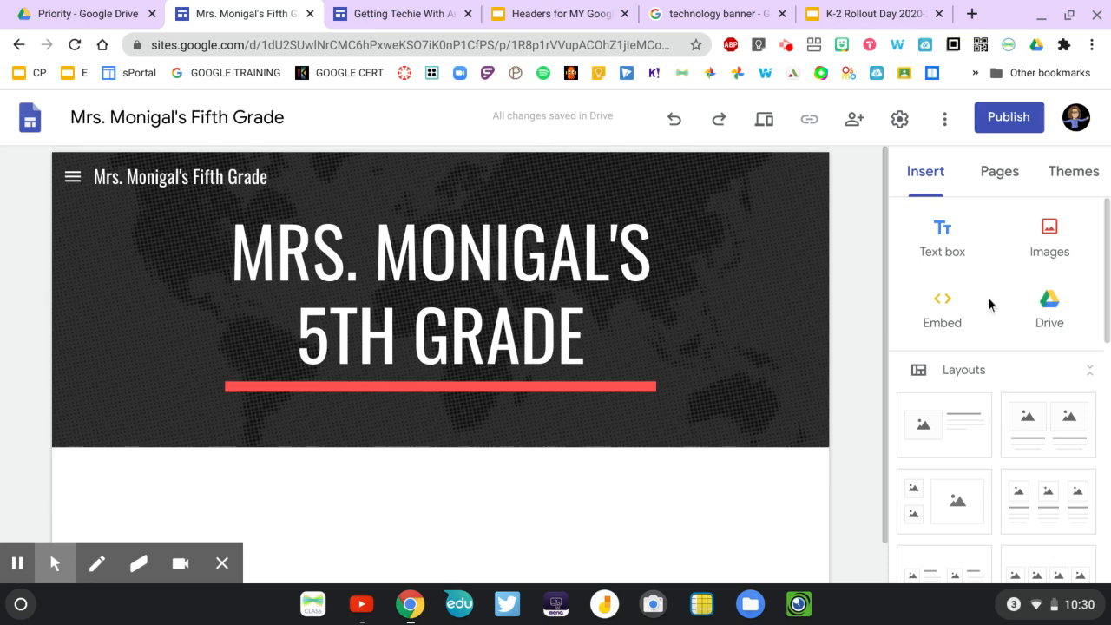
{"action": "scroll", "coordinate": [989, 304], "scroll_direction": "down", "scroll_amount": 3}
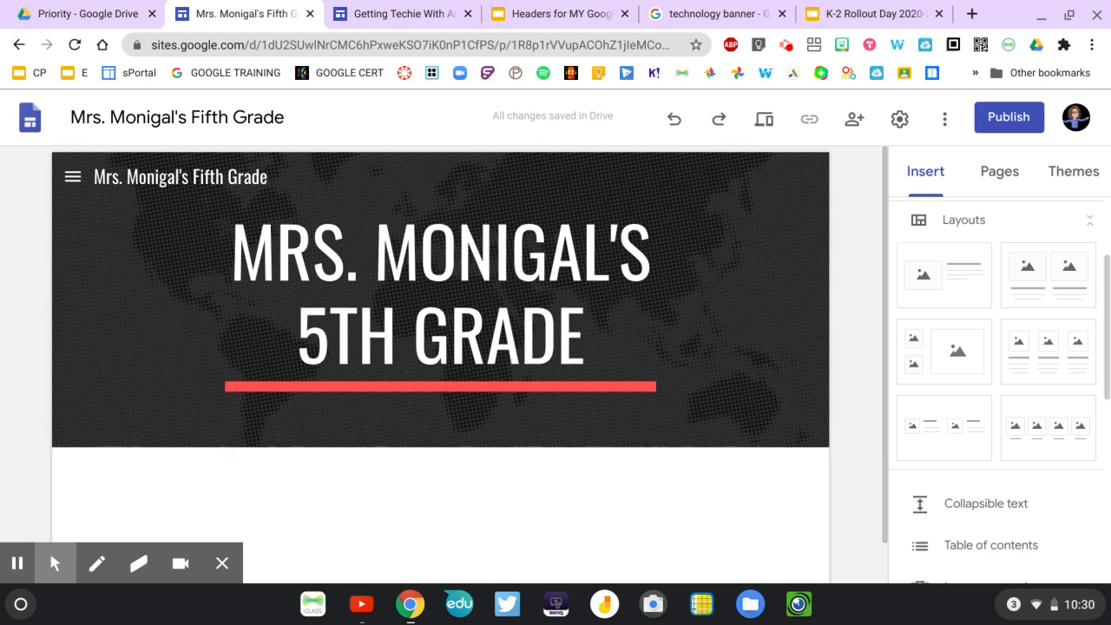
{"action": "scroll", "coordinate": [998, 390], "scroll_direction": "down", "scroll_amount": 5}
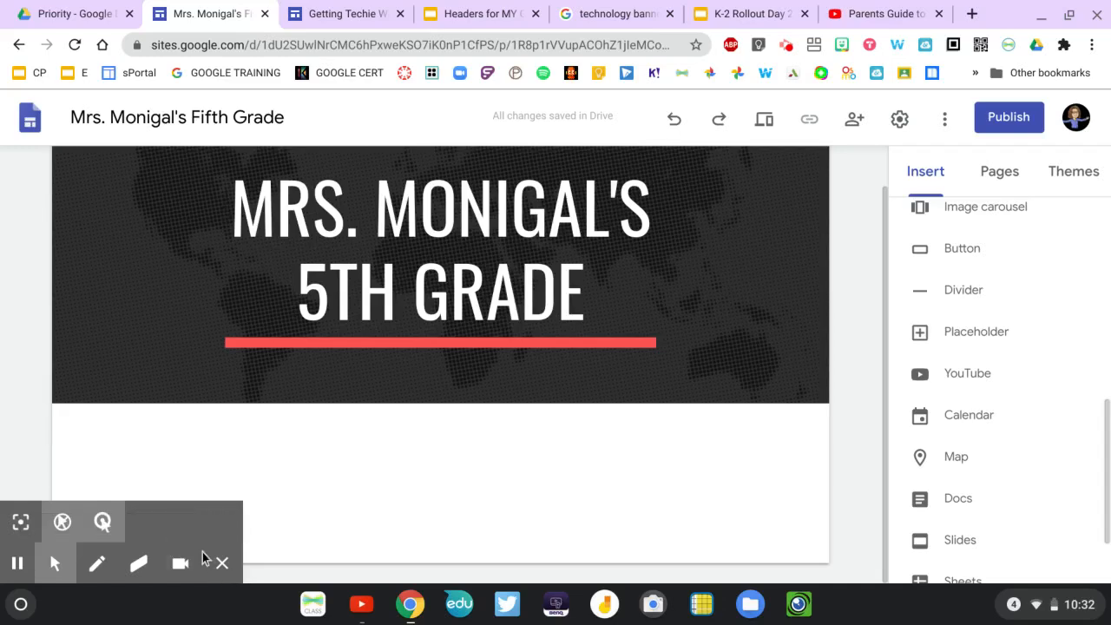
{"action": "left_click", "coordinate": [227, 567]}
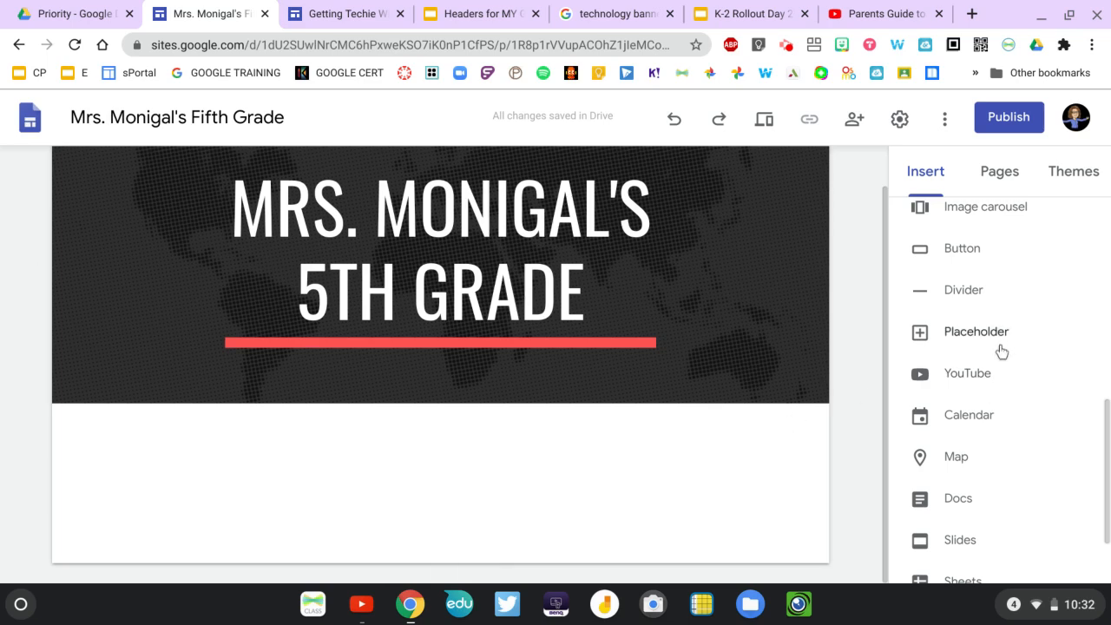
Look through the insertable content elements for the homepage and open the picker for Google Slides presentations
{"action": "scroll", "coordinate": [984, 350], "scroll_direction": "down", "scroll_amount": 2}
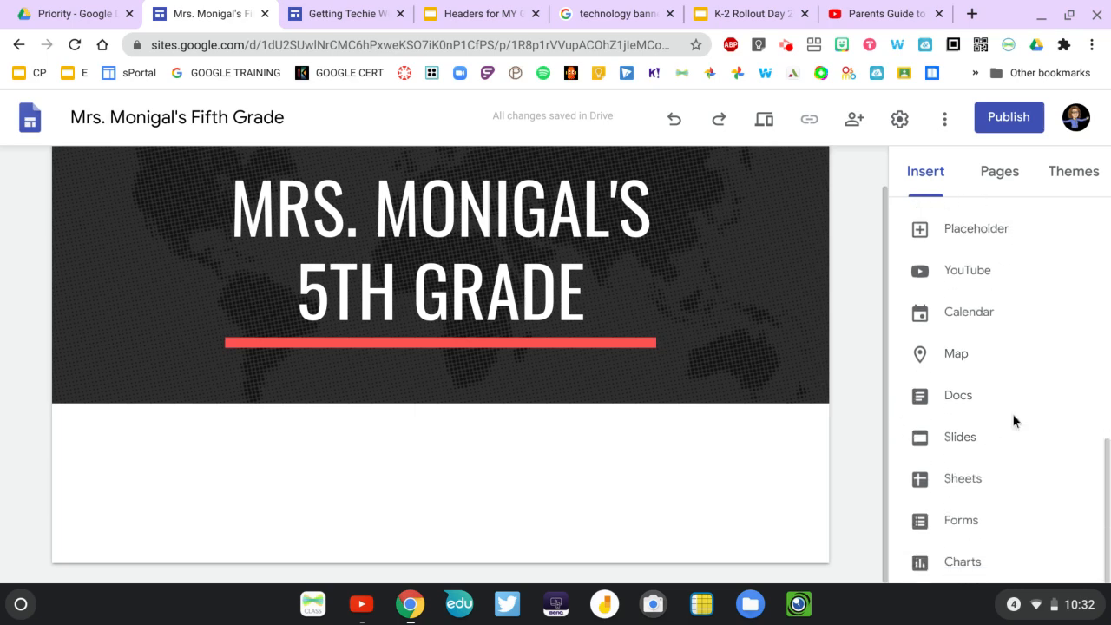
{"action": "scroll", "coordinate": [1014, 420], "scroll_direction": "up", "scroll_amount": 10}
{"action": "scroll", "coordinate": [1014, 420], "scroll_direction": "up", "scroll_amount": 3}
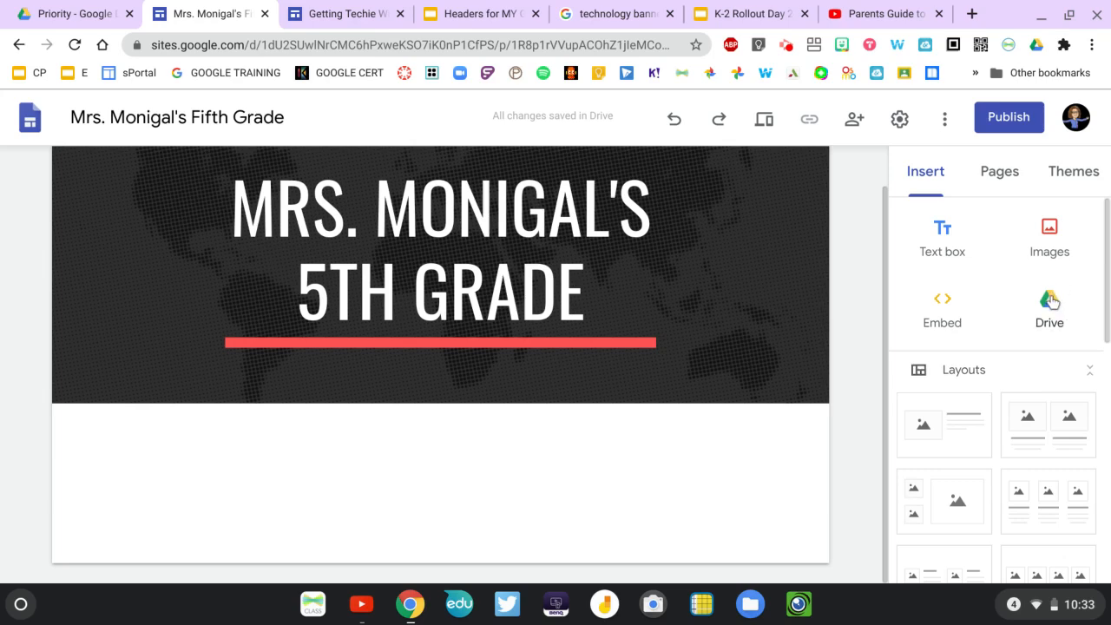
{"action": "scroll", "coordinate": [1050, 301], "scroll_direction": "down", "scroll_amount": 12}
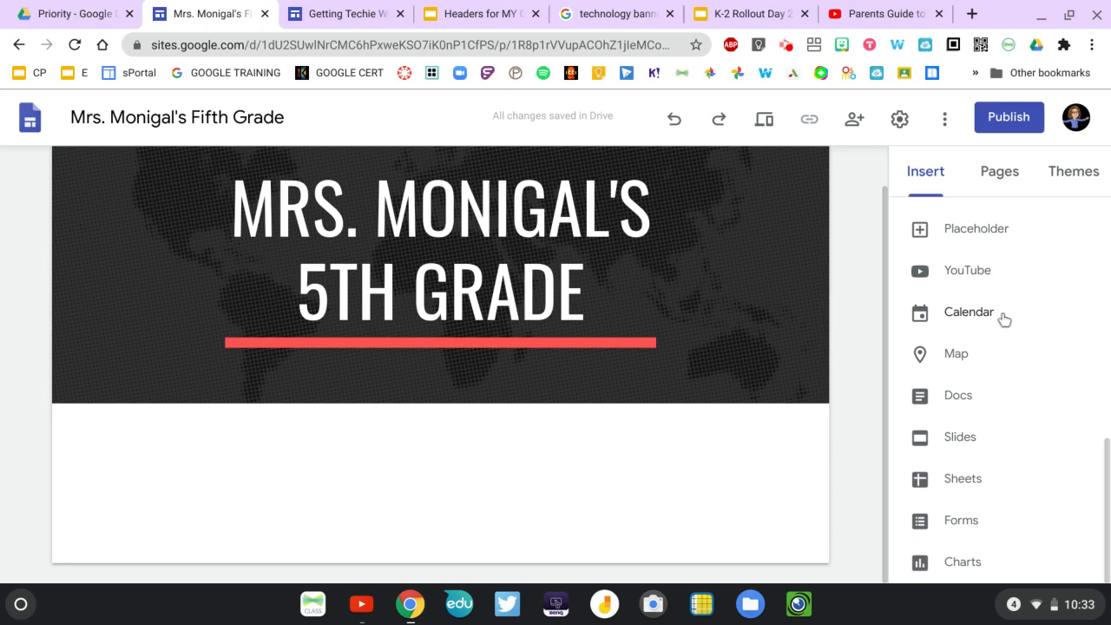
{"action": "left_click", "coordinate": [967, 441]}
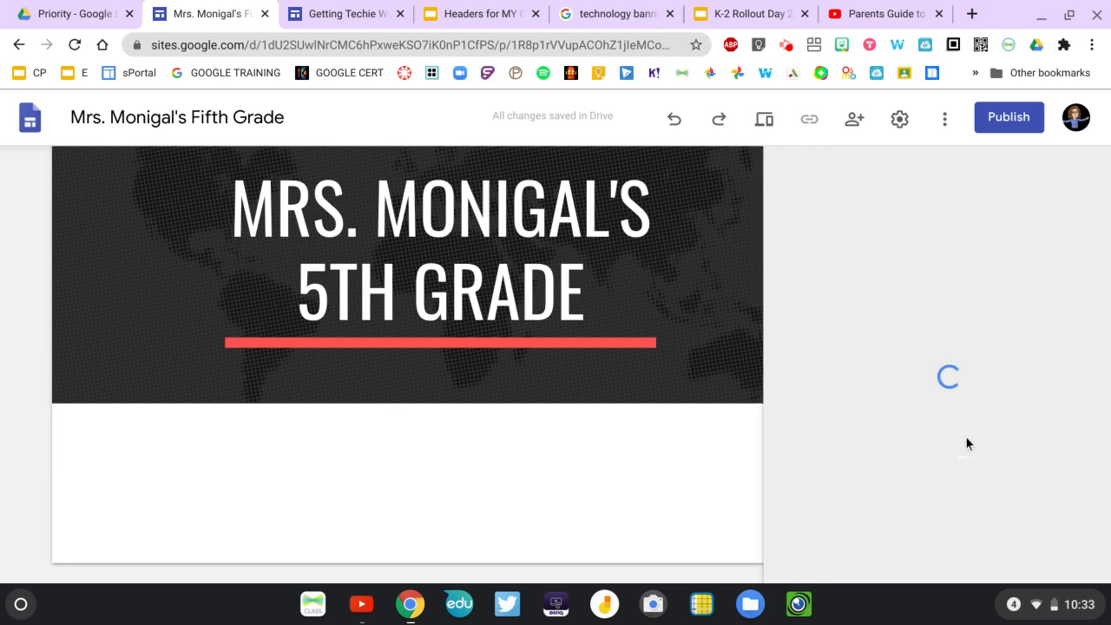
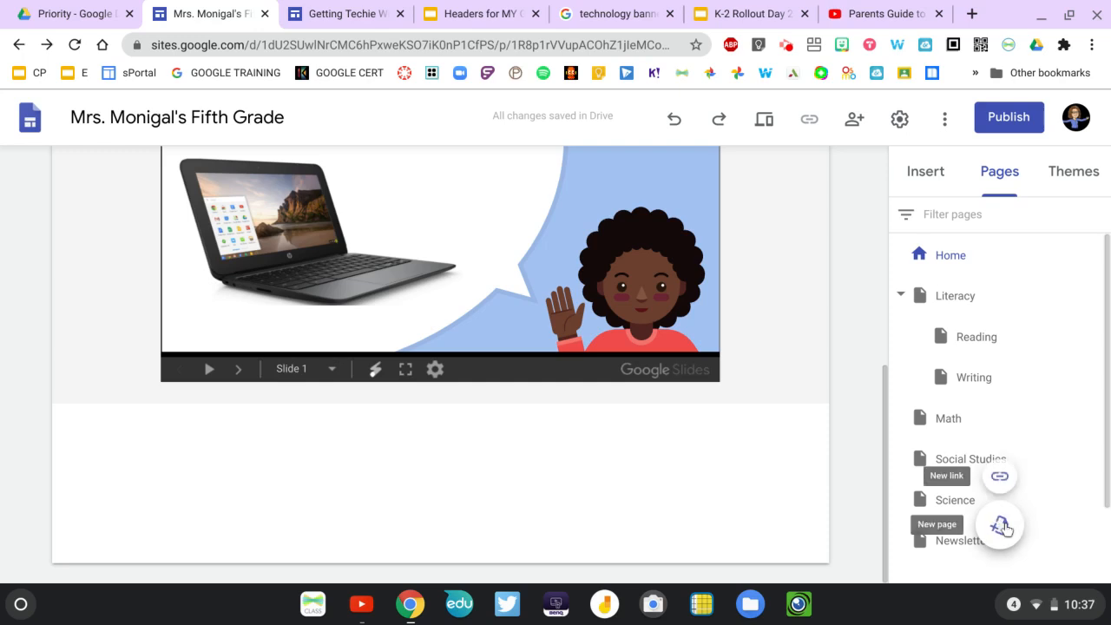
Add a new page named Google Classroom and check its place in the page list
{"action": "left_click", "coordinate": [1002, 526]}
{"action": "type", "text": "Go"}
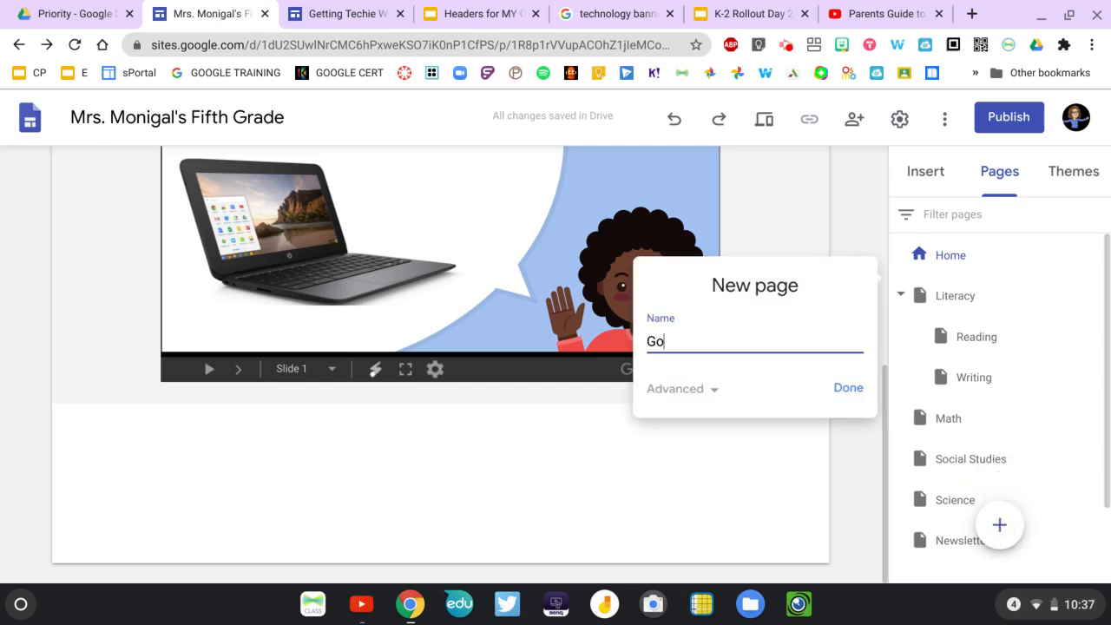
{"action": "type", "text": "ogle Classroom"}
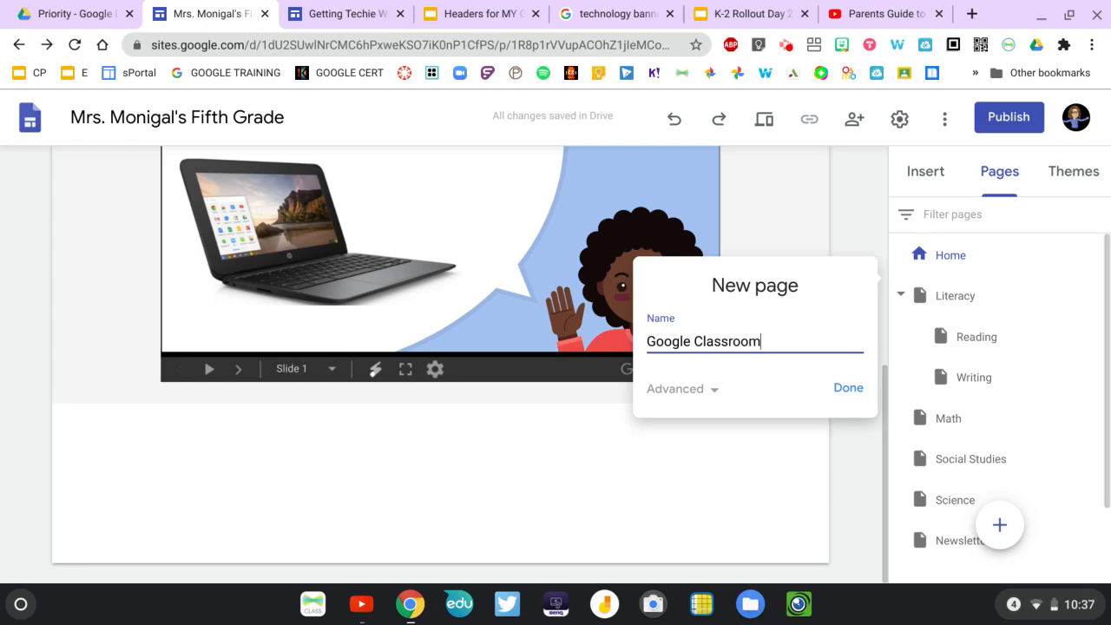
{"action": "left_click", "coordinate": [847, 390]}
{"action": "scroll", "coordinate": [1046, 428], "scroll_direction": "down", "scroll_amount": 2}
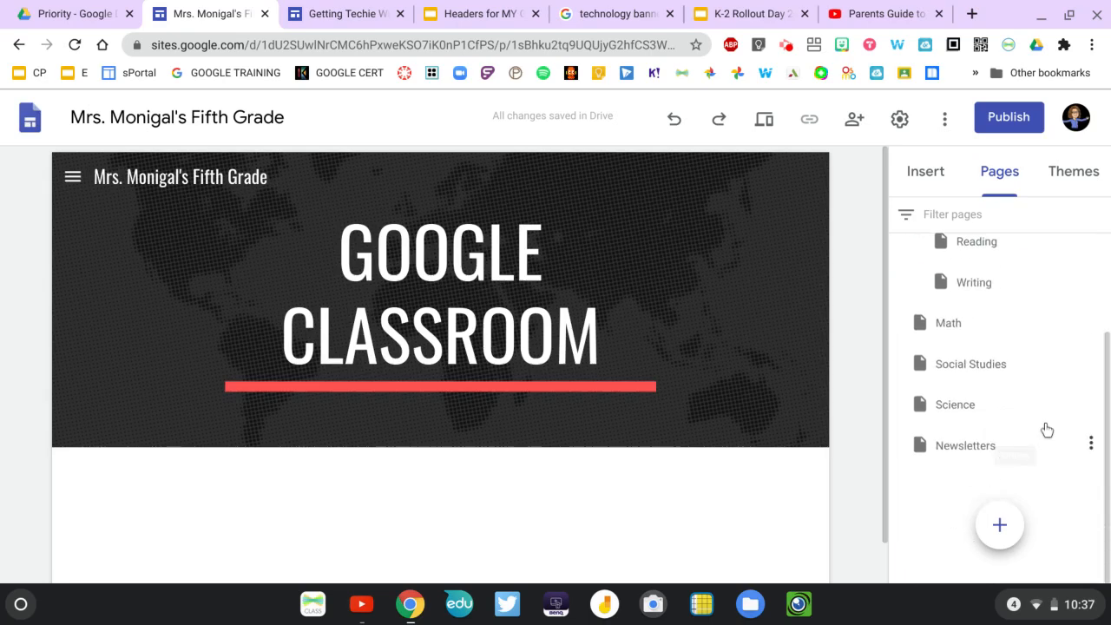
{"action": "scroll", "coordinate": [1045, 429], "scroll_direction": "up", "scroll_amount": 3}
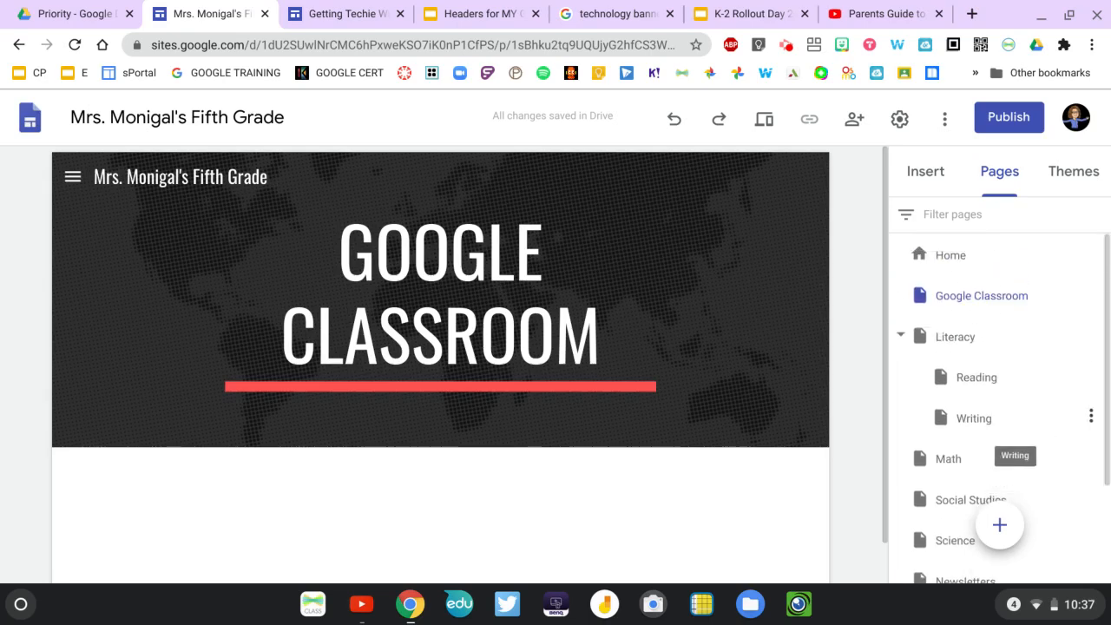
Open the YouTube video search for inserting a video on the Google Classroom page
{"action": "left_click", "coordinate": [608, 384]}
{"action": "scroll", "coordinate": [608, 384], "scroll_direction": "down", "scroll_amount": 1}
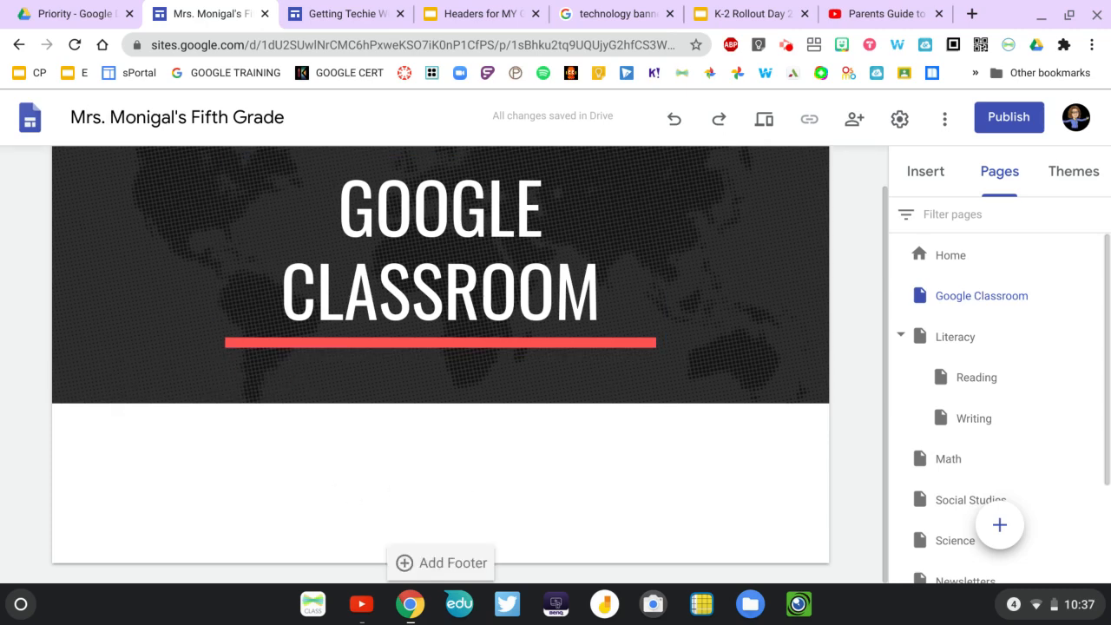
{"action": "left_click", "coordinate": [928, 178]}
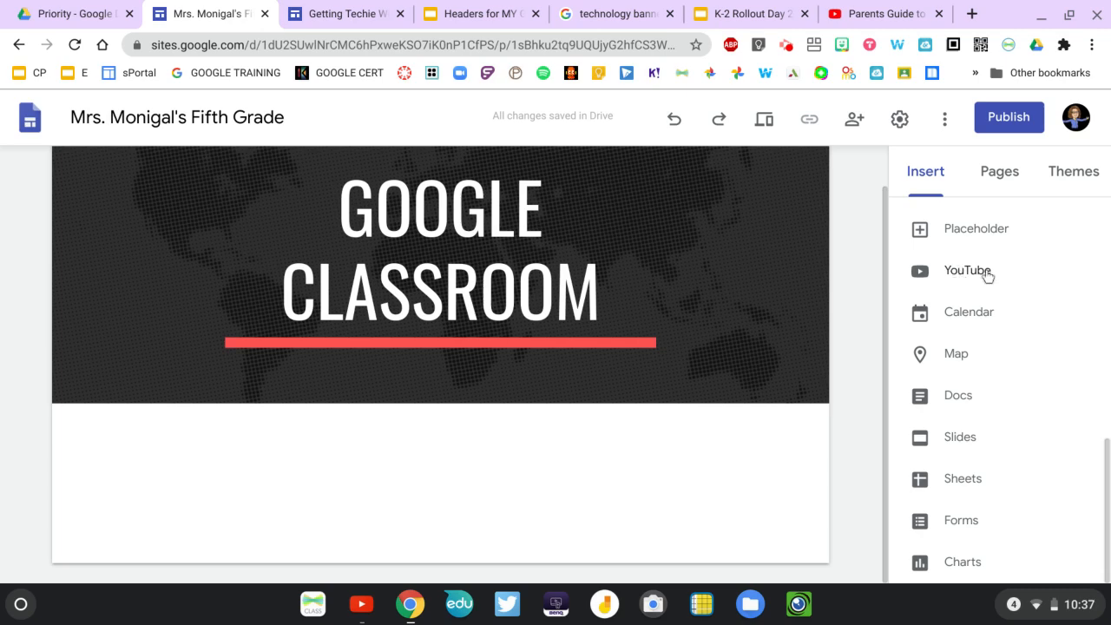
{"action": "left_click", "coordinate": [954, 276]}
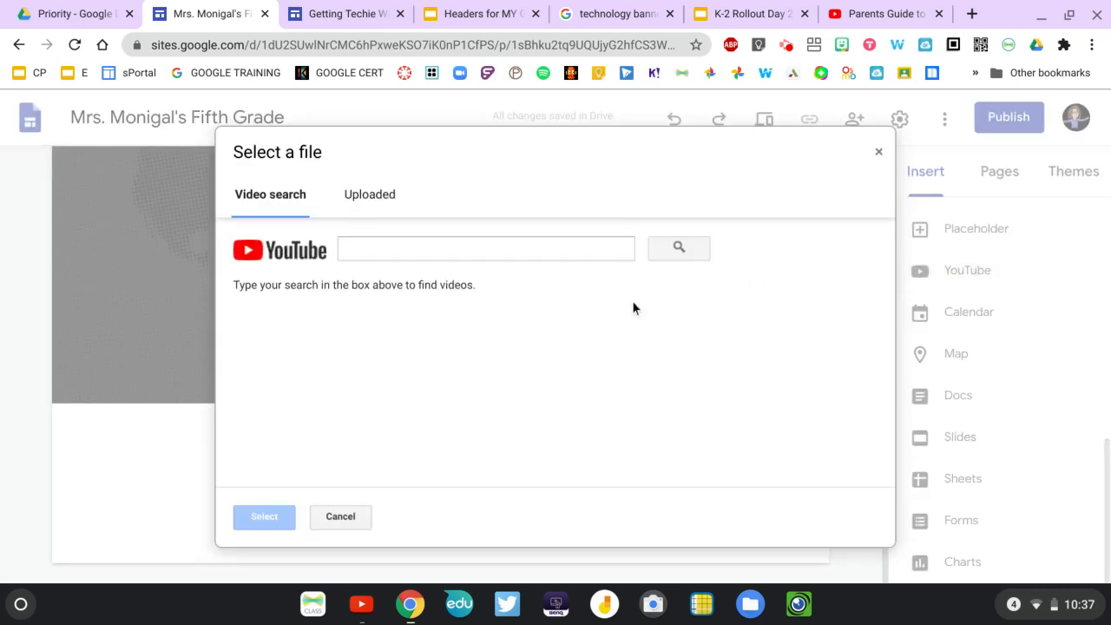
Switch to YouTube and copy the web address of the video "Parents Guide to Google Classroom in 2020"
{"action": "left_click", "coordinate": [862, 14]}
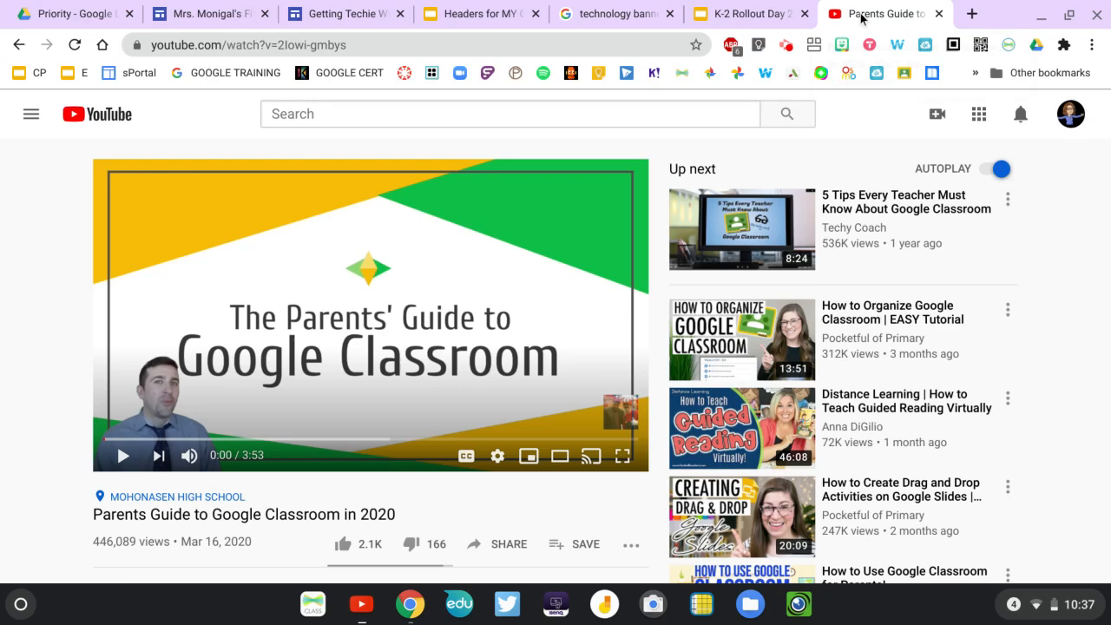
{"action": "left_click", "coordinate": [380, 45]}
{"action": "key", "text": "ctrl+c"}
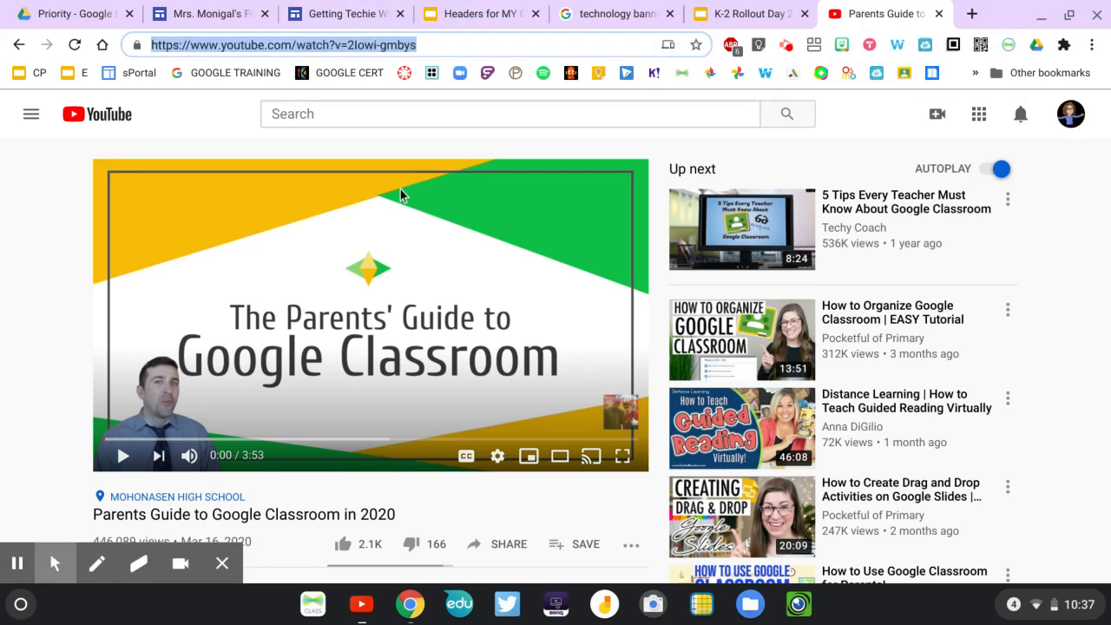
{"action": "left_click", "coordinate": [740, 16]}
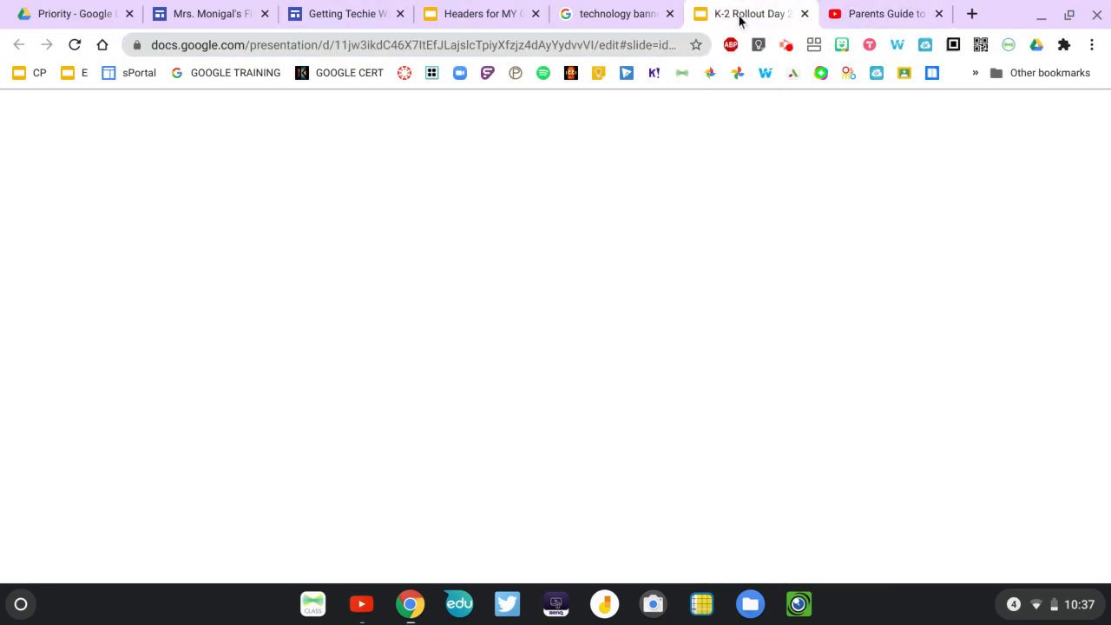
Return to the site editor, find the video by its copied address and insert it on the Google Classroom page
{"action": "left_click", "coordinate": [211, 14]}
{"action": "left_click", "coordinate": [410, 249]}
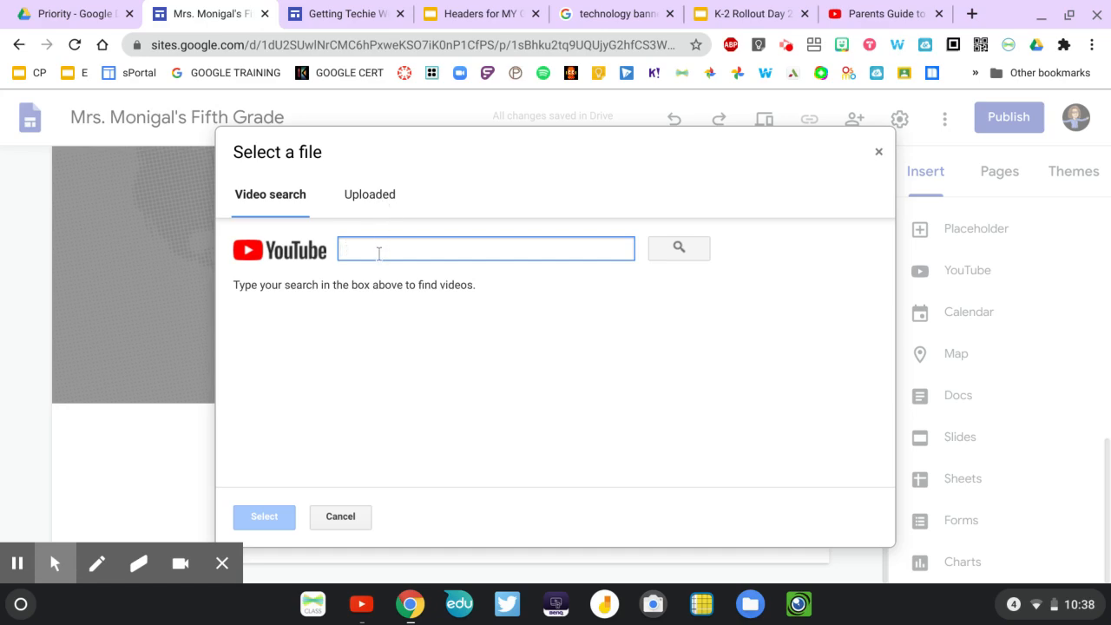
{"action": "key", "text": "ctrl+v"}
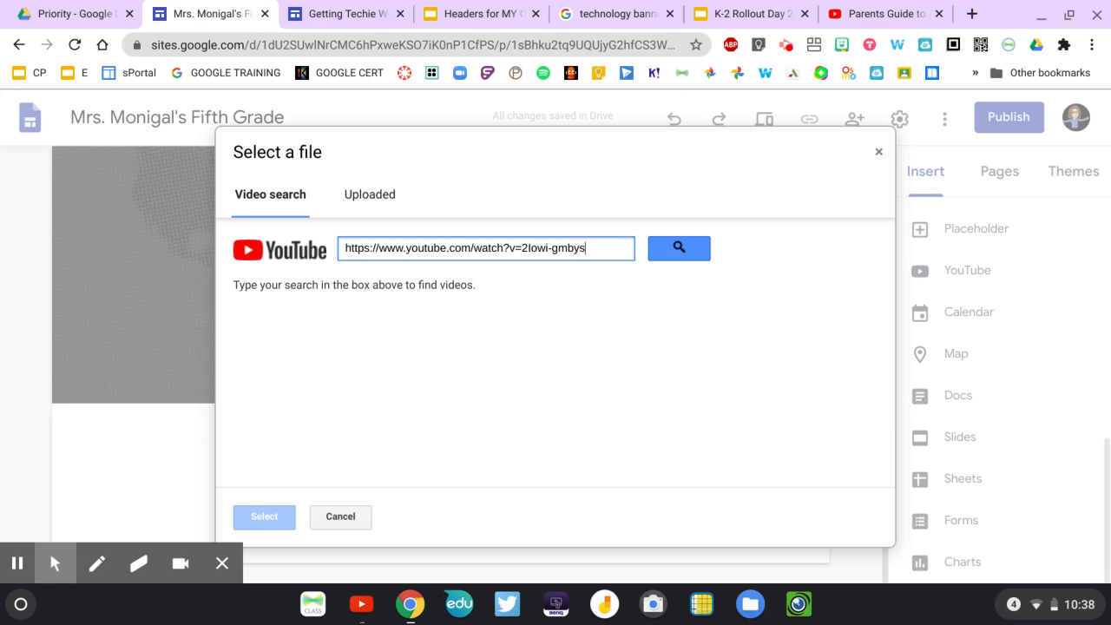
{"action": "left_click", "coordinate": [675, 246]}
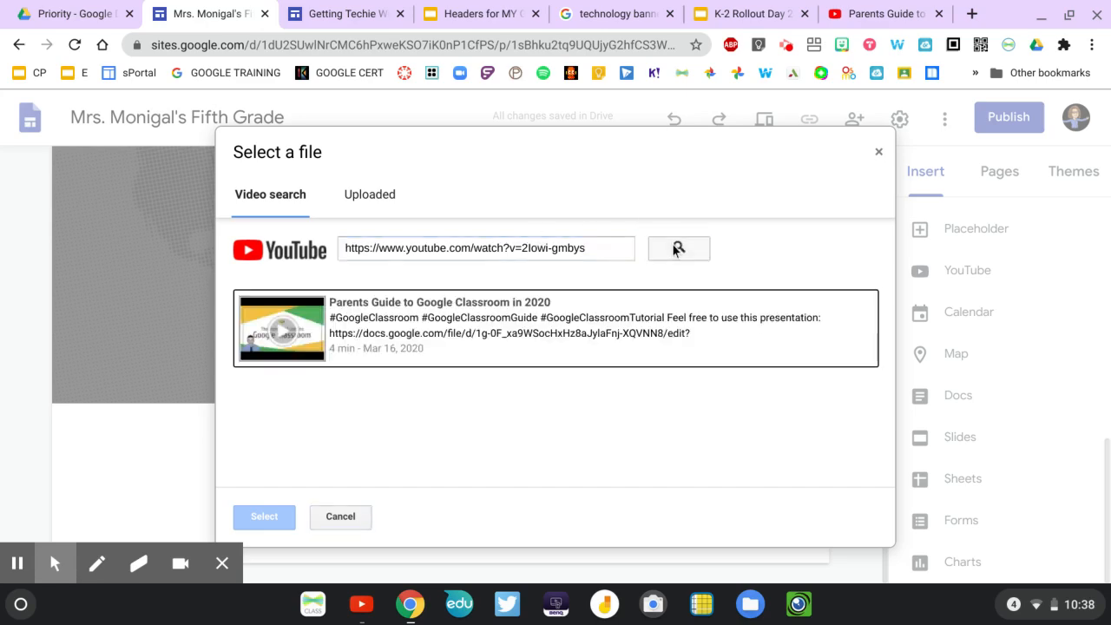
{"action": "left_click", "coordinate": [520, 328]}
{"action": "left_click", "coordinate": [264, 518]}
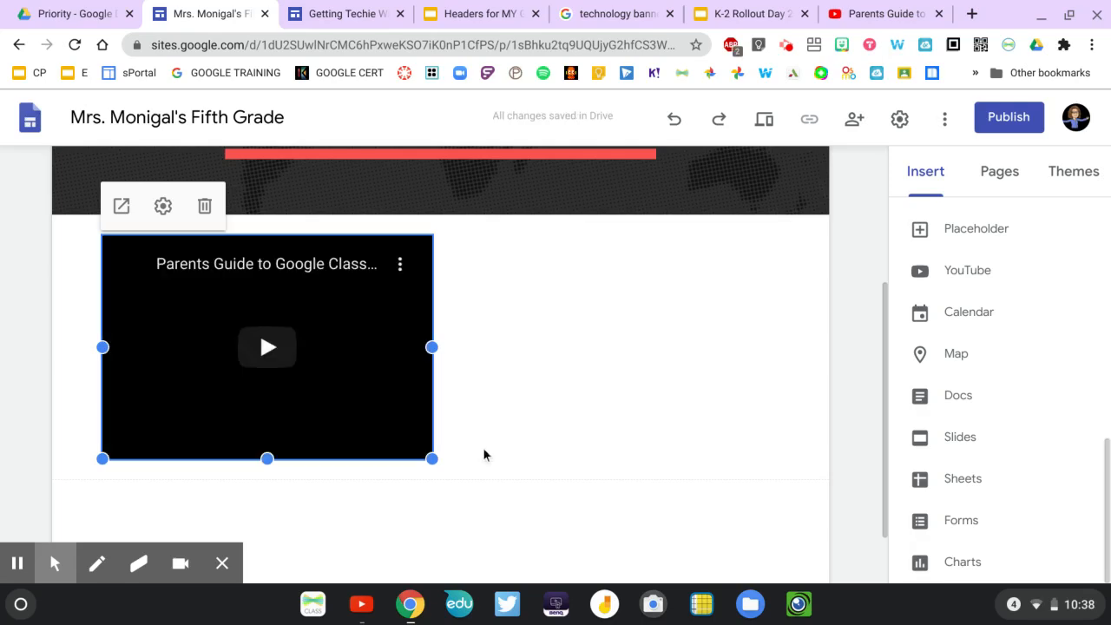
Shrink the embedded Parents Guide video to about a third of the content width and review the page
{"action": "left_click_drag", "start_coordinate": [431, 457], "coordinate": [428, 457]}
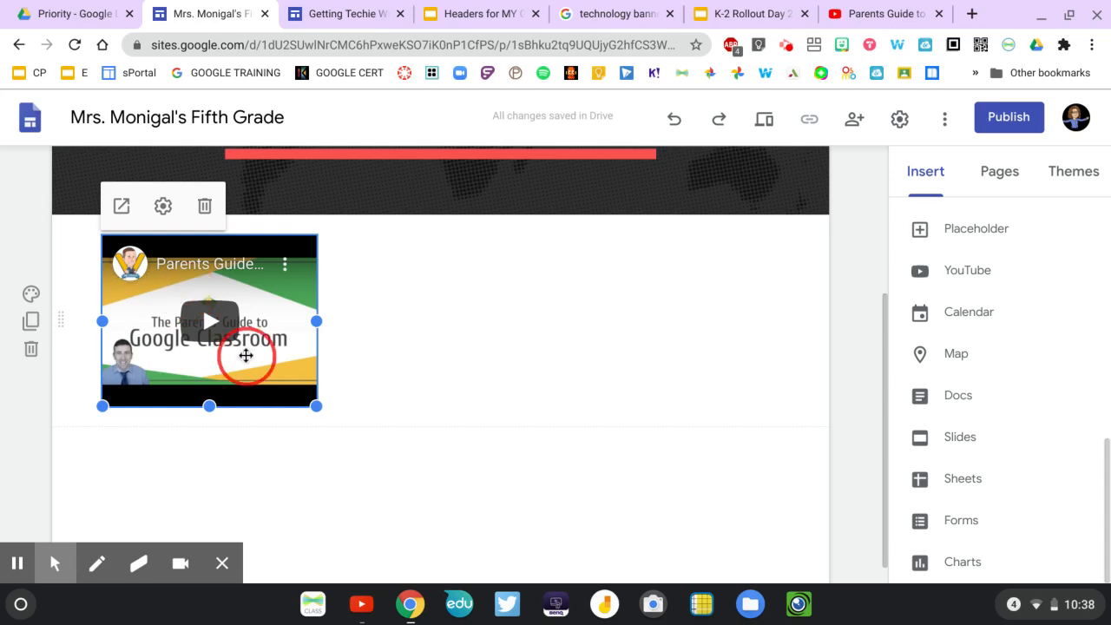
{"action": "scroll", "coordinate": [479, 283], "scroll_direction": "down", "scroll_amount": 1}
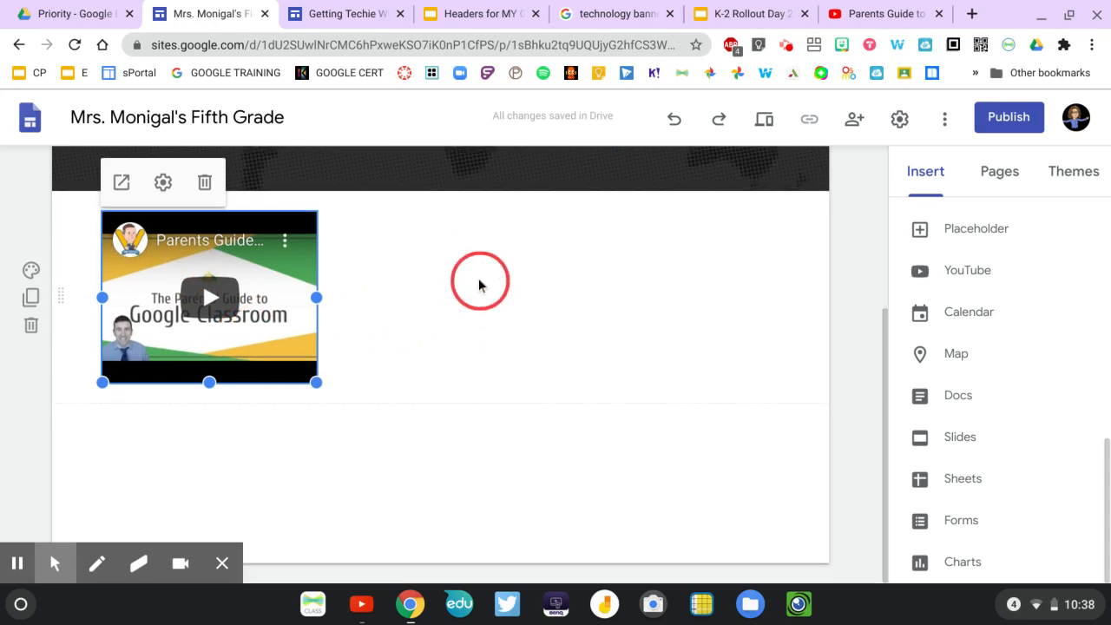
{"action": "scroll", "coordinate": [478, 283], "scroll_direction": "up", "scroll_amount": 2}
{"action": "scroll", "coordinate": [479, 280], "scroll_direction": "down", "scroll_amount": 1}
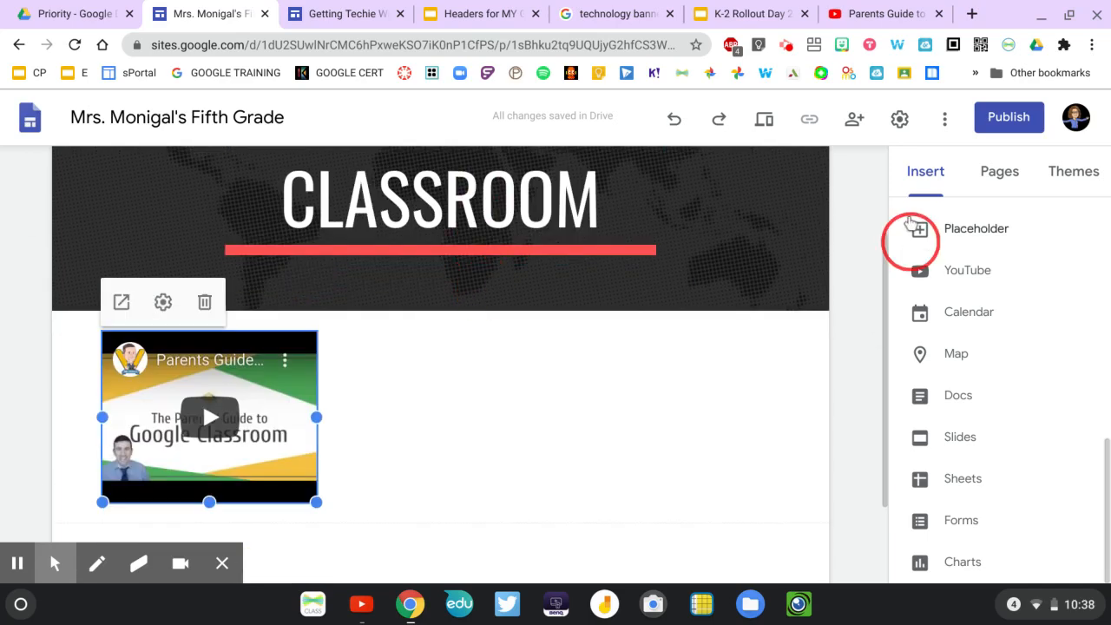
Collapse the Literacy subpages in the page list and hide the Science page from navigation
{"action": "left_click", "coordinate": [1008, 163]}
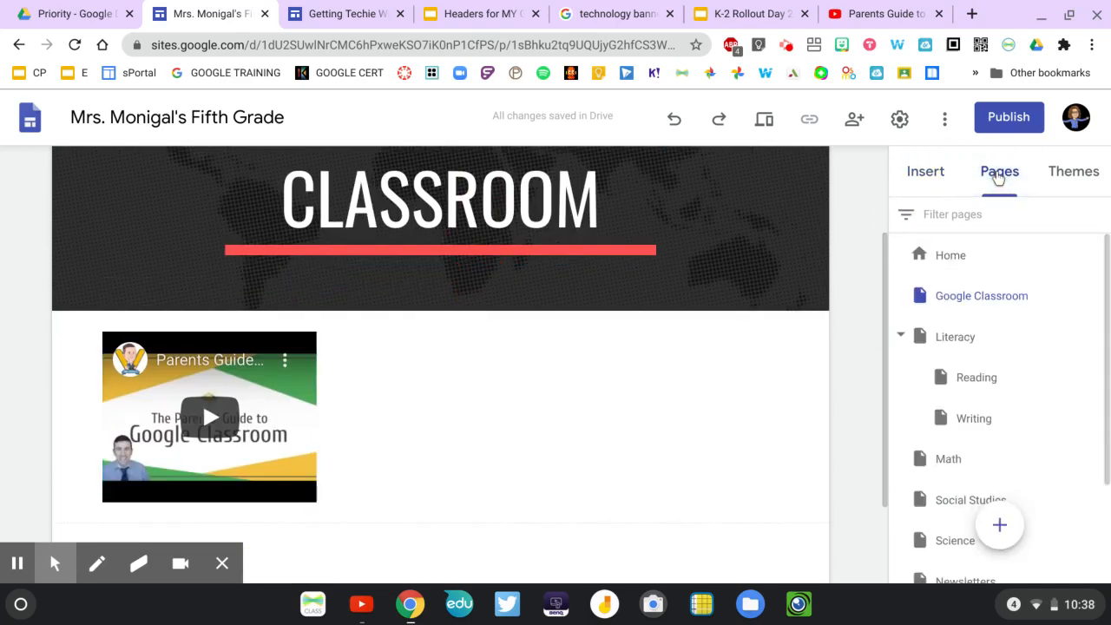
{"action": "left_click", "coordinate": [905, 339]}
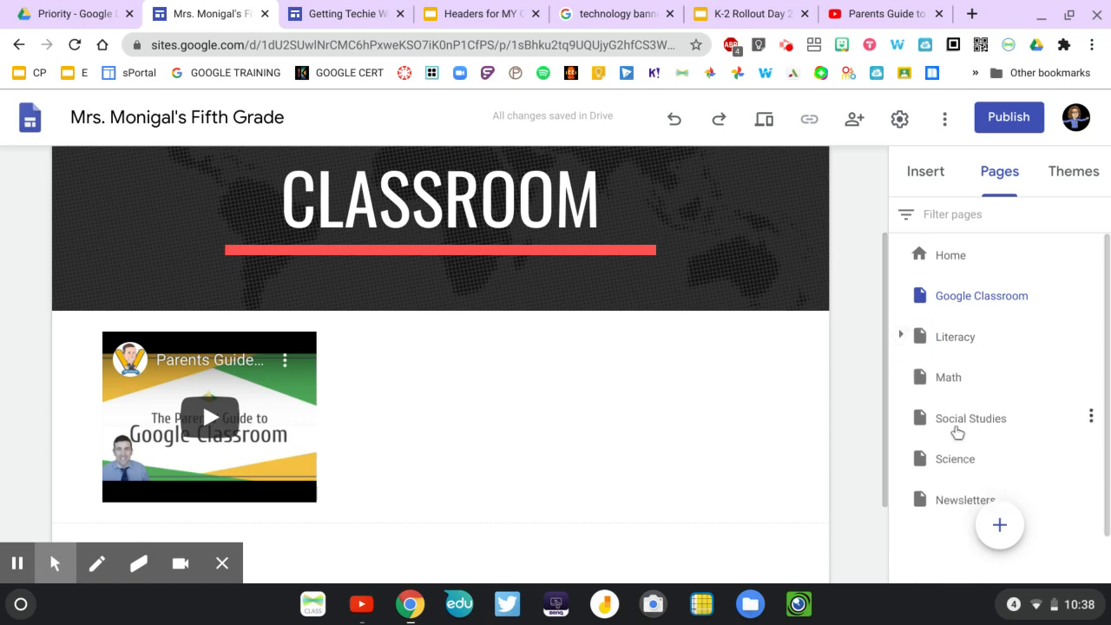
{"action": "scroll", "coordinate": [957, 432], "scroll_direction": "down", "scroll_amount": 2}
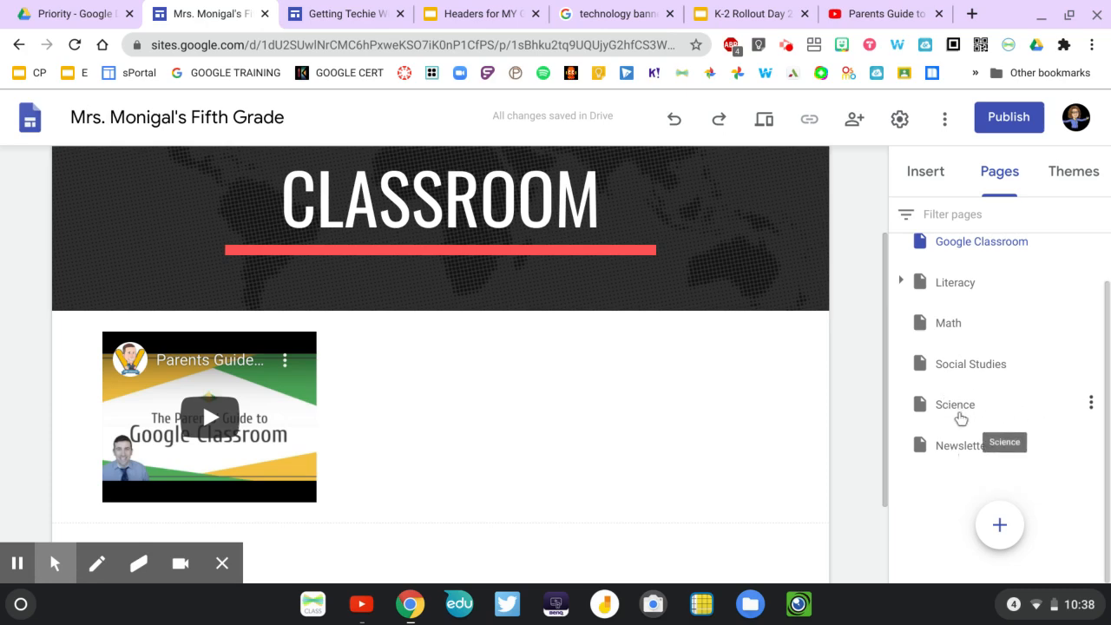
{"action": "left_click", "coordinate": [1091, 405]}
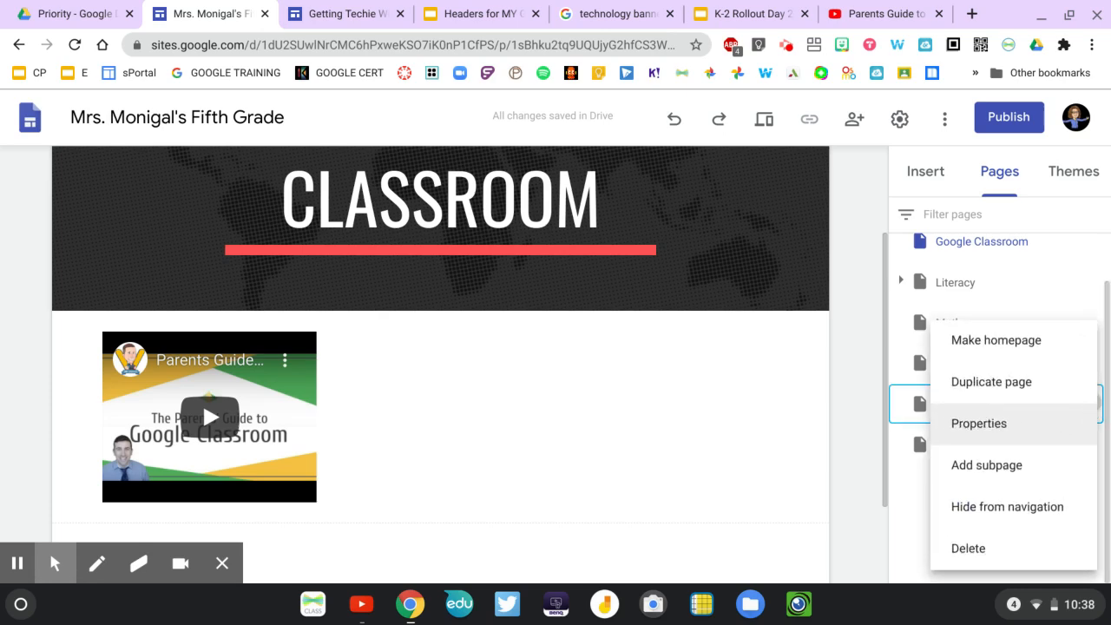
{"action": "left_click", "coordinate": [1031, 505]}
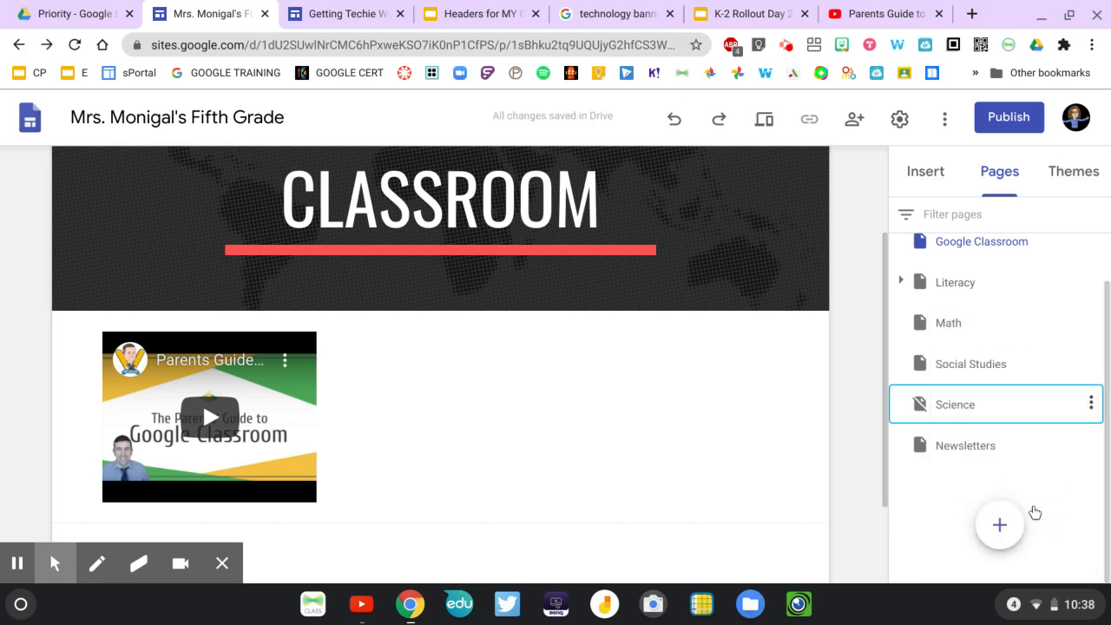
Open the Science page and check the site's side navigation for the hidden page
{"action": "left_click", "coordinate": [965, 408]}
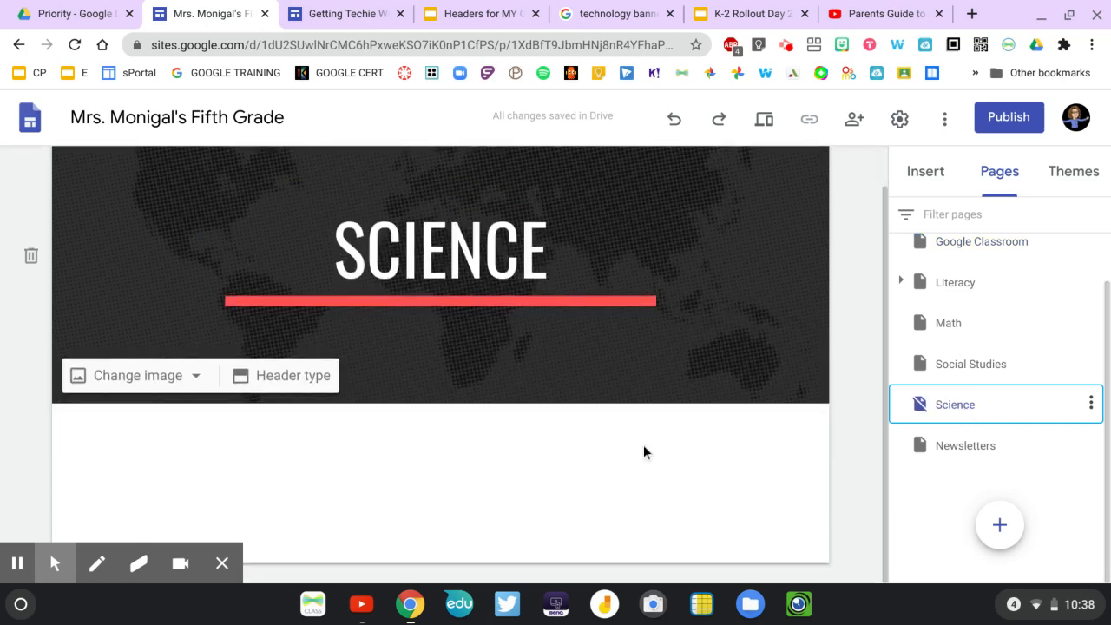
{"action": "scroll", "coordinate": [643, 446], "scroll_direction": "down", "scroll_amount": 1}
{"action": "scroll", "coordinate": [599, 287], "scroll_direction": "up", "scroll_amount": 1}
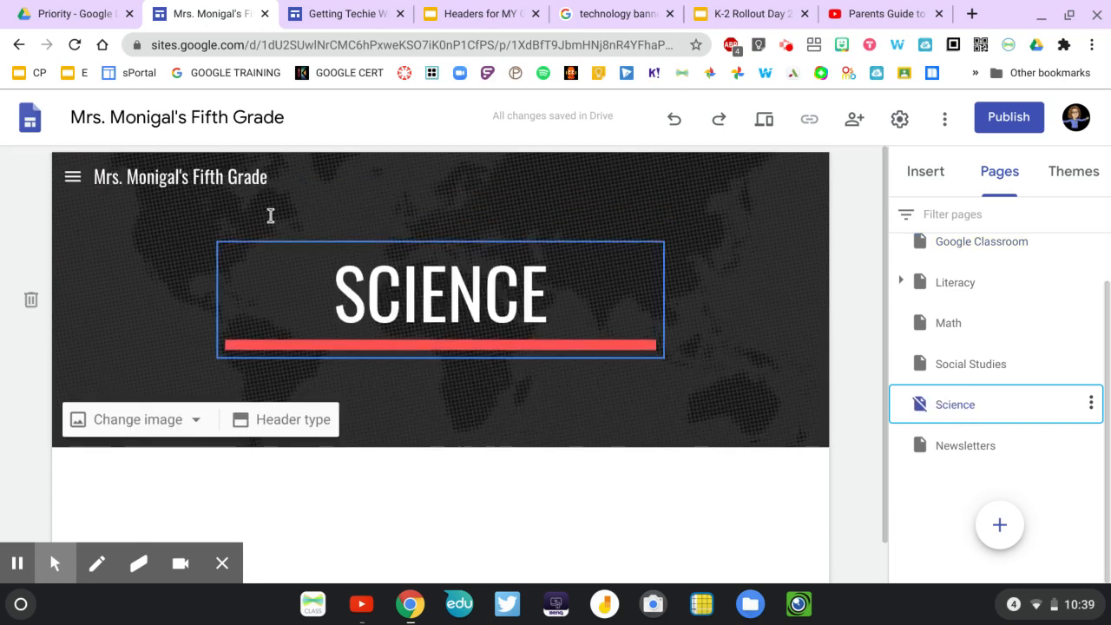
{"action": "left_click", "coordinate": [72, 178]}
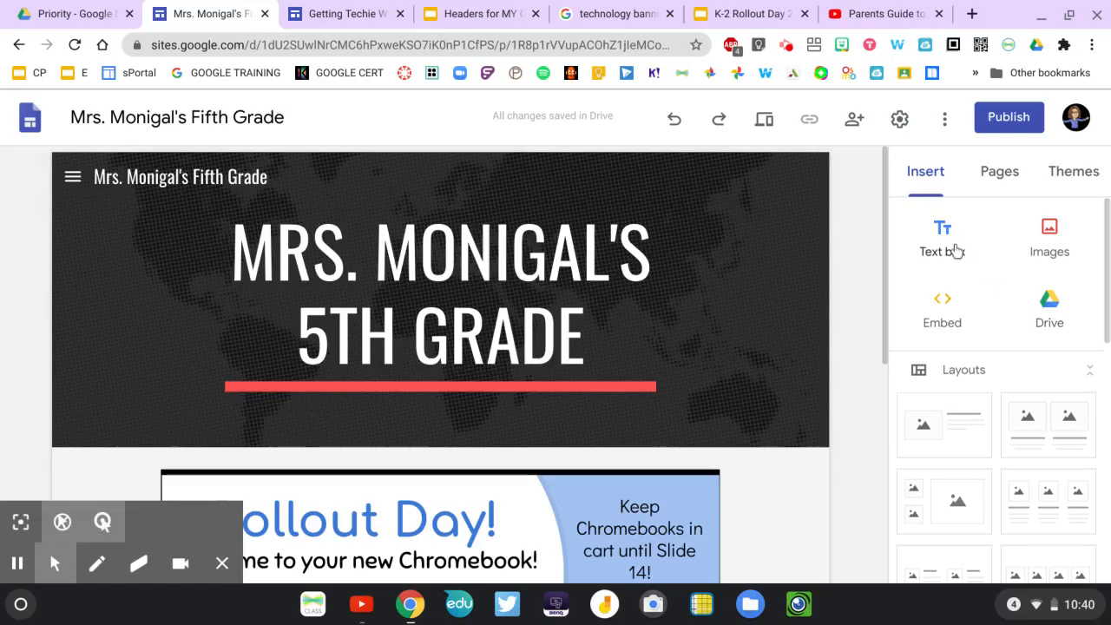
Add a text box above the Rollout Day slides reading "This slide show will change weekly to represent in class and out of class student learning."
{"action": "scroll", "coordinate": [862, 285], "scroll_direction": "down", "scroll_amount": 3}
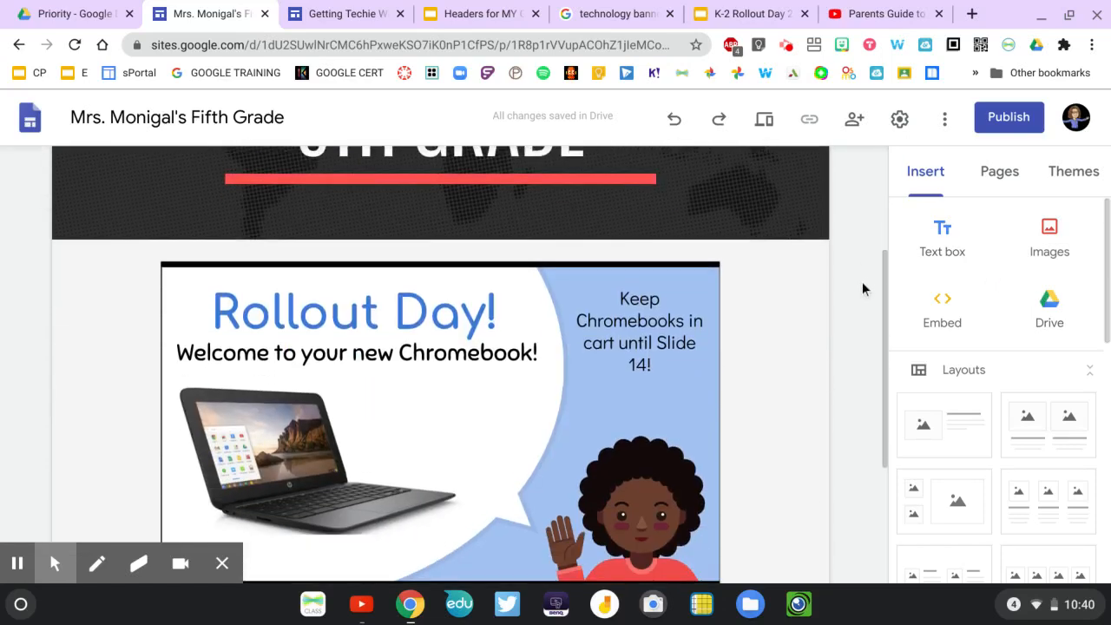
{"action": "scroll", "coordinate": [862, 281], "scroll_direction": "up", "scroll_amount": 3}
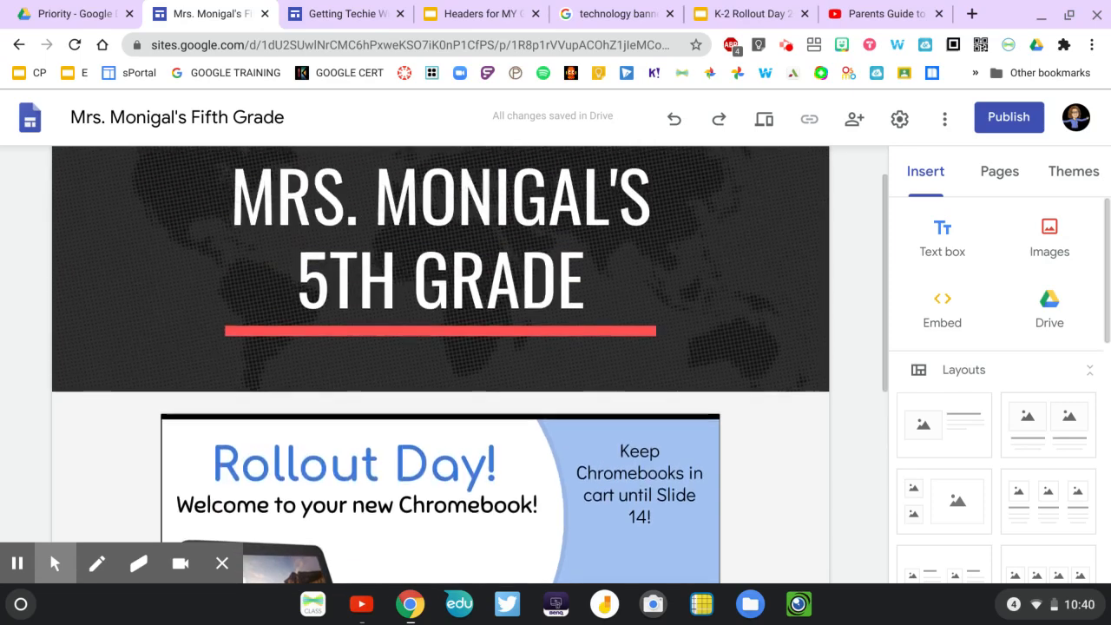
{"action": "left_click", "coordinate": [945, 252]}
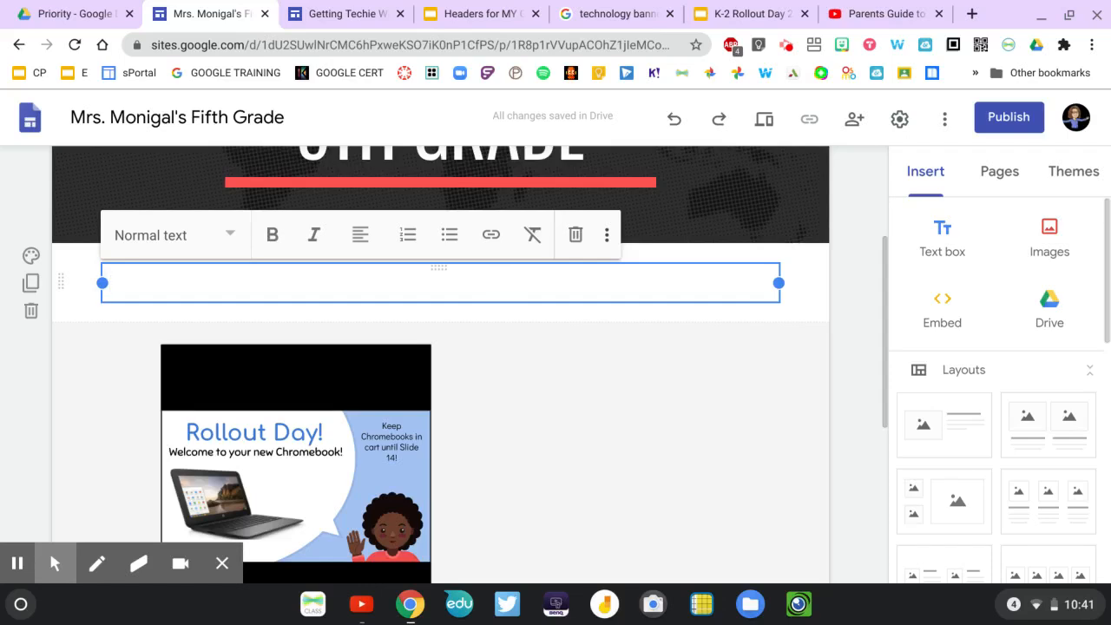
{"action": "type", "text": "This slide"}
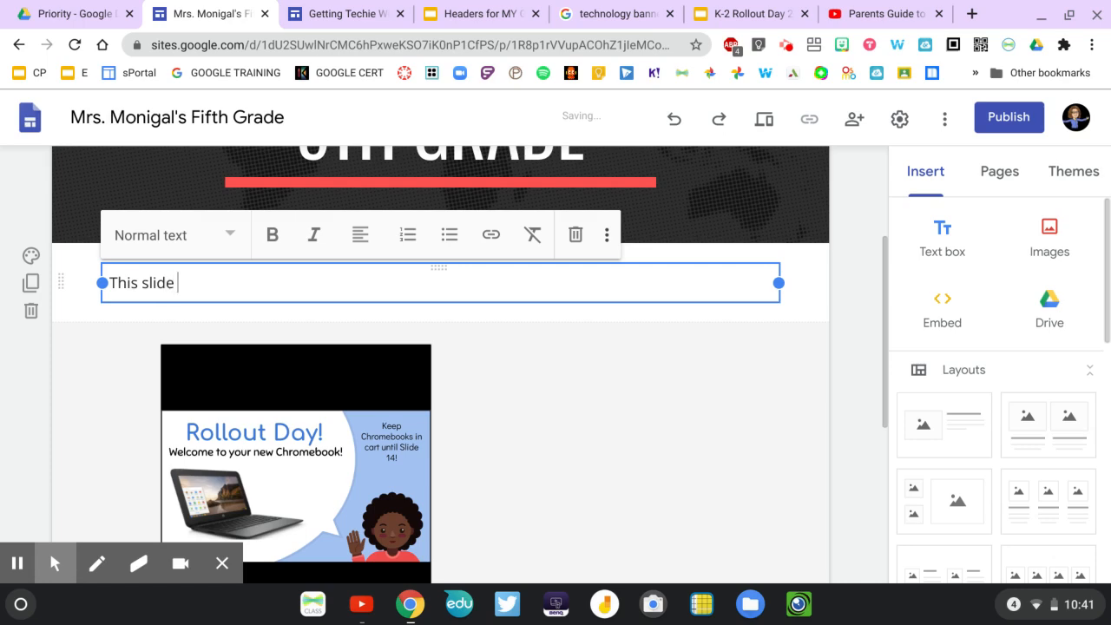
{"action": "type", "text": " show will change we"}
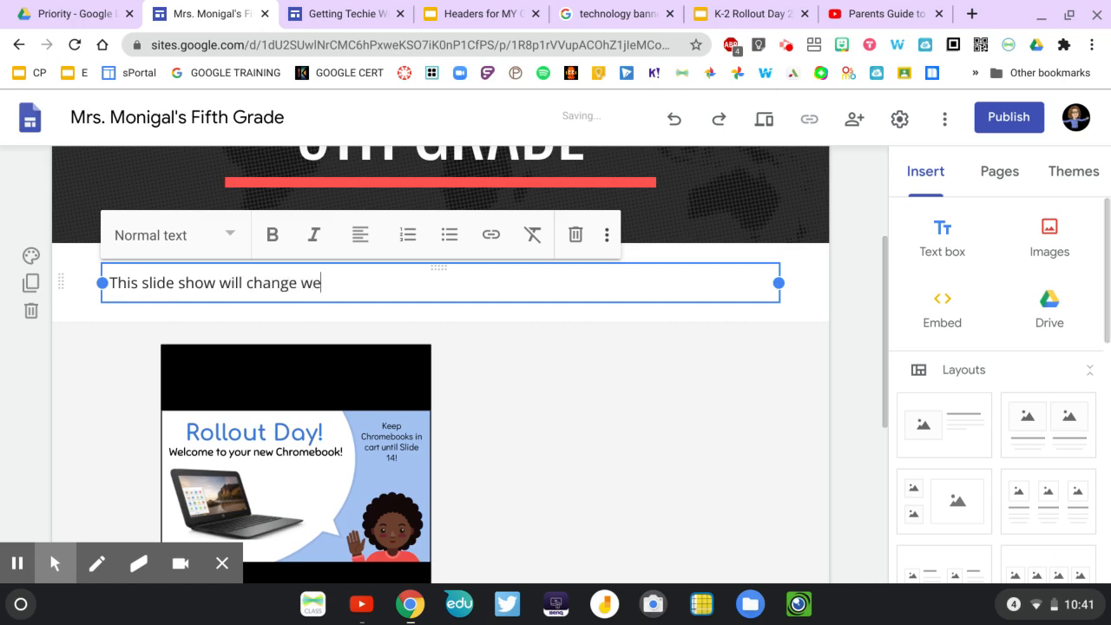
{"action": "type", "text": "ekly to represent in"}
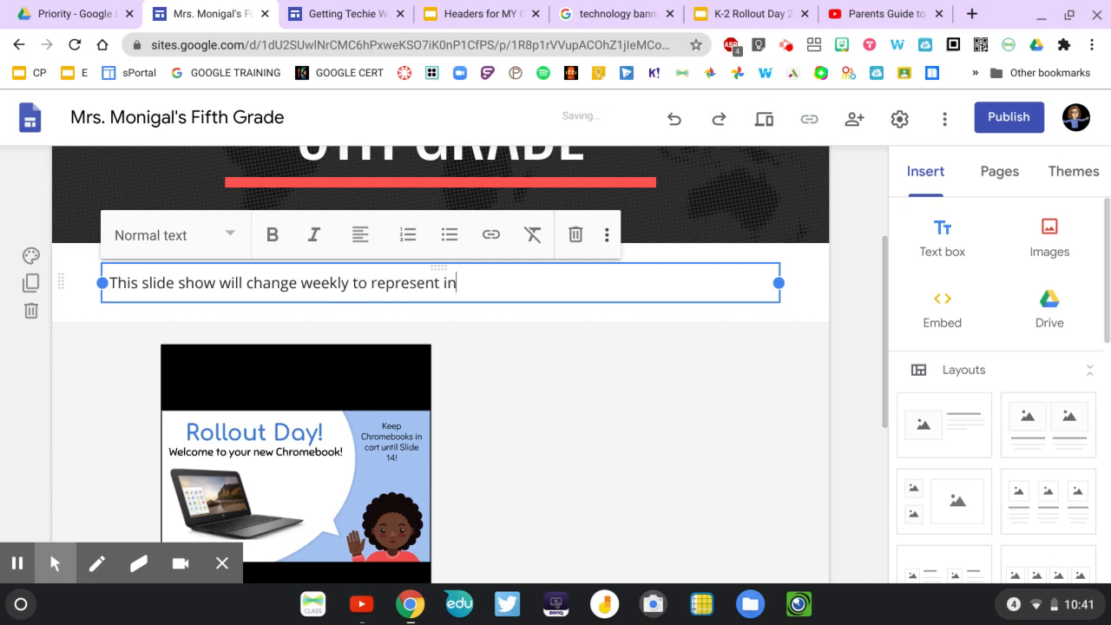
{"action": "type", "text": " class and out of clas"}
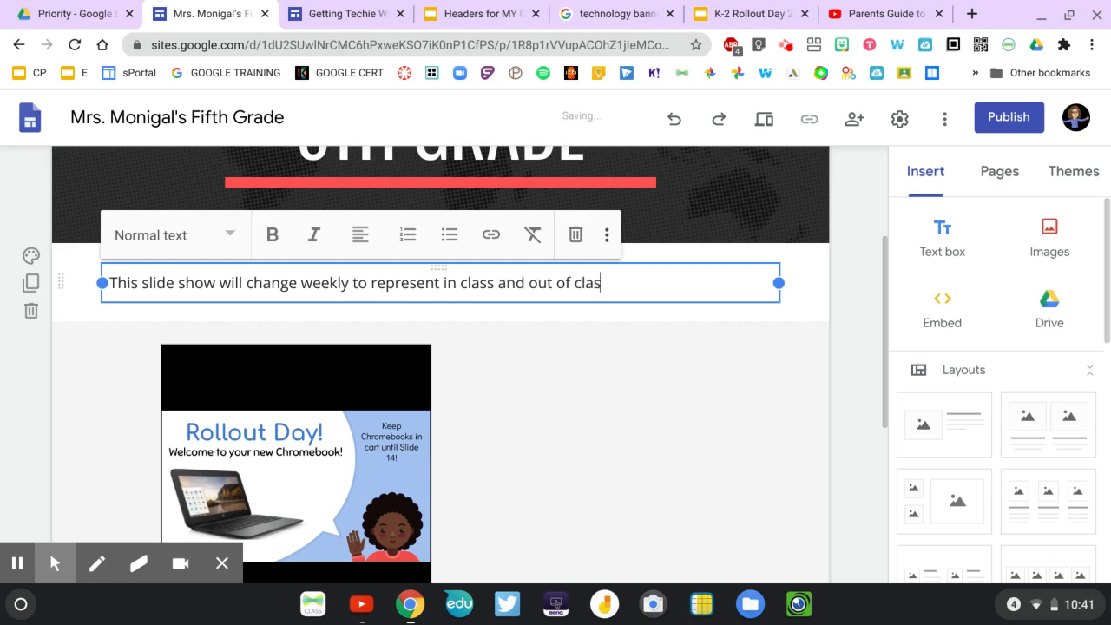
{"action": "type", "text": "s student"}
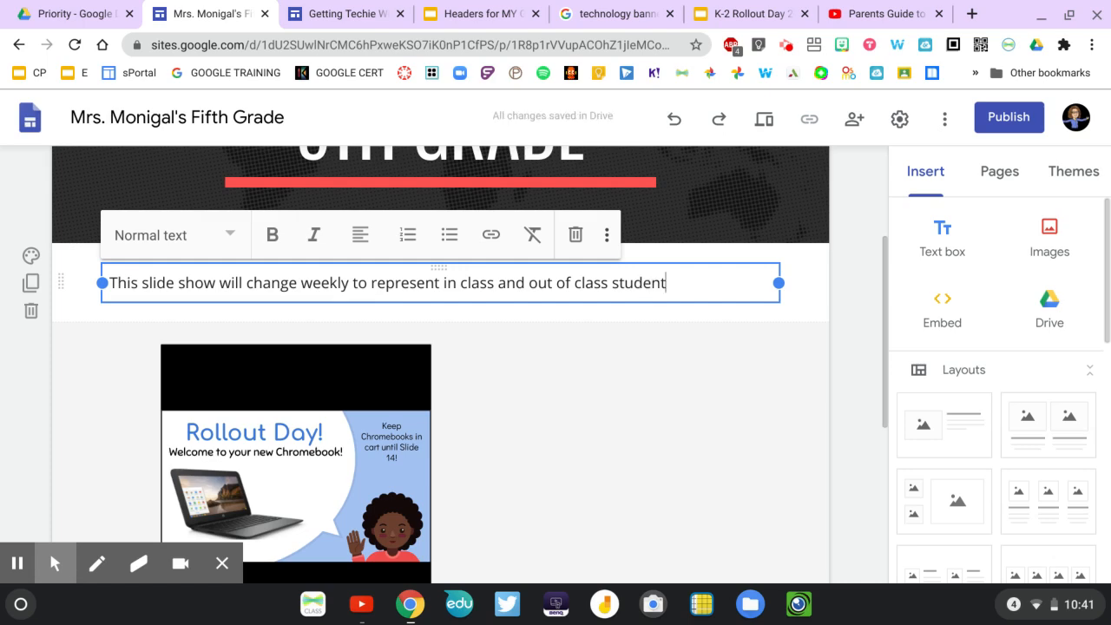
{"action": "type", "text": " learn"}
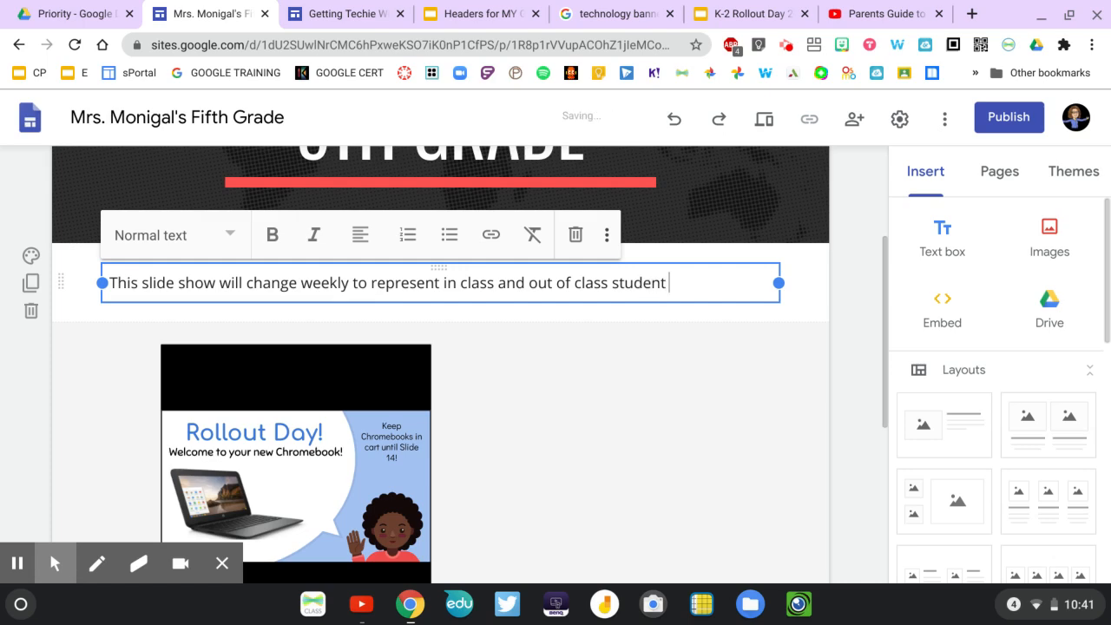
{"action": "type", "text": "ing."}
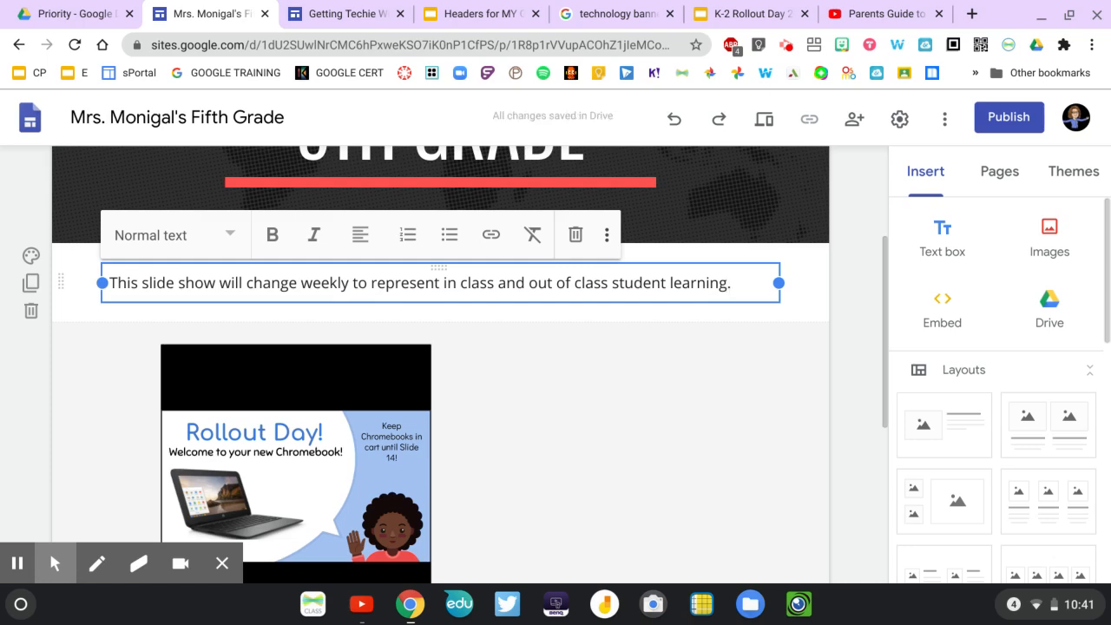
Set the background of the new text section to Emphasis 2
{"action": "left_click", "coordinate": [531, 444]}
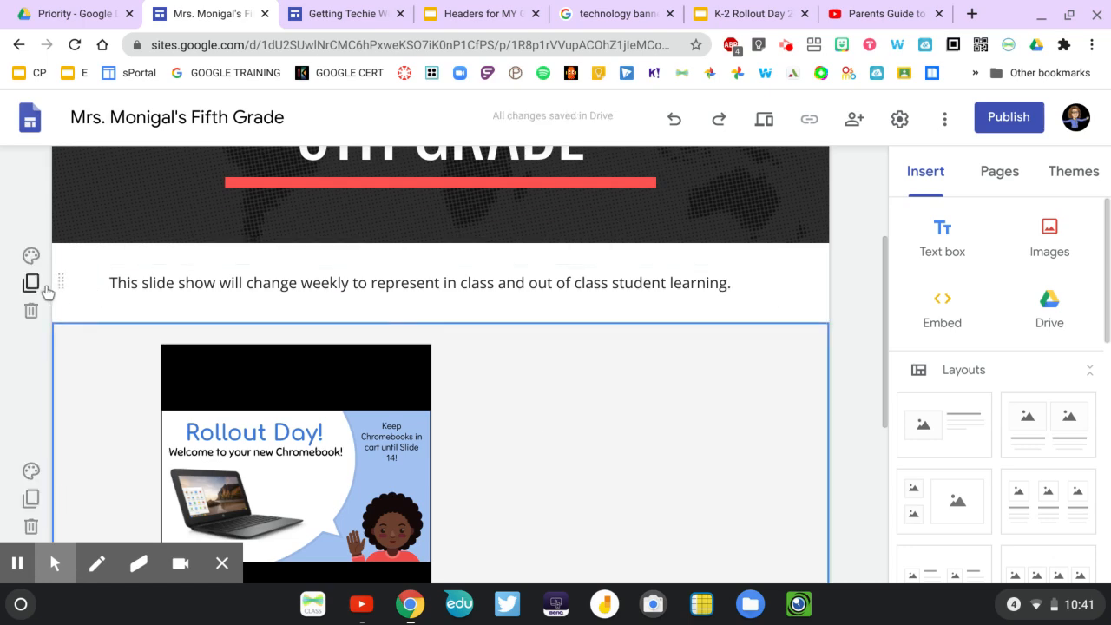
{"action": "left_click", "coordinate": [31, 256]}
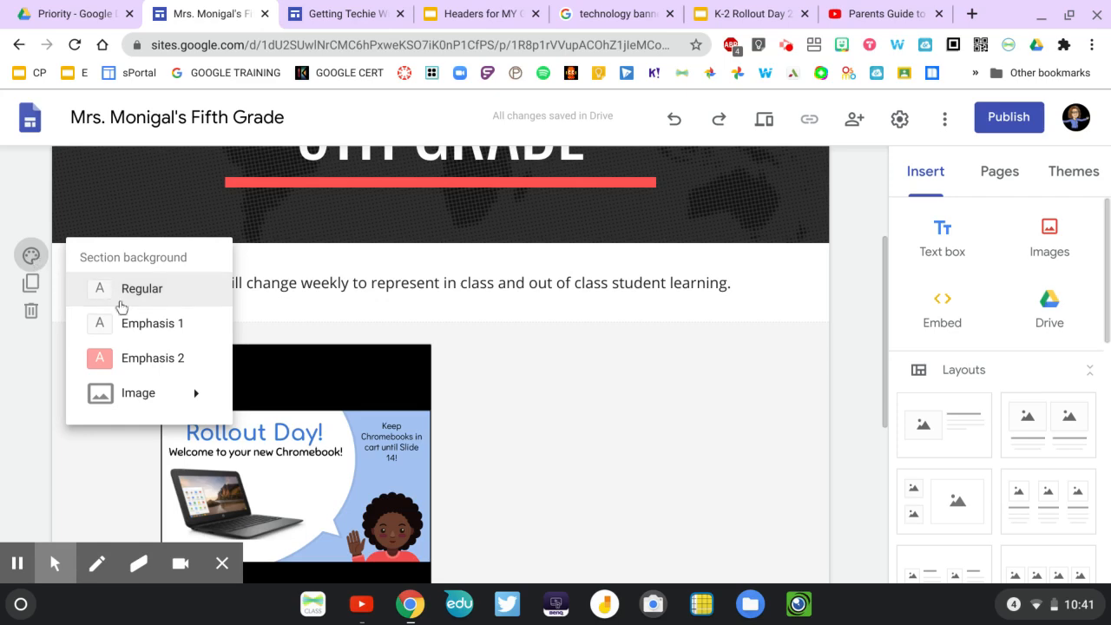
{"action": "left_click", "coordinate": [133, 359]}
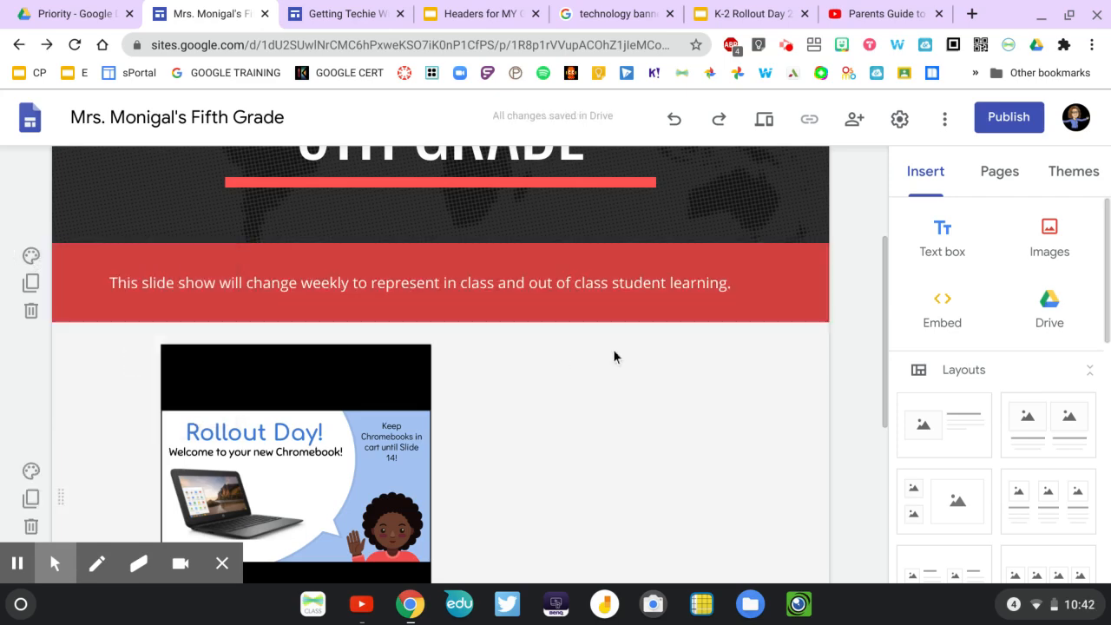
Insert a layout with one image placeholder beside text, and move the embedded Rollout Day slides into its placeholder
{"action": "scroll", "coordinate": [613, 349], "scroll_direction": "down", "scroll_amount": 3}
{"action": "scroll", "coordinate": [613, 349], "scroll_direction": "up", "scroll_amount": 1}
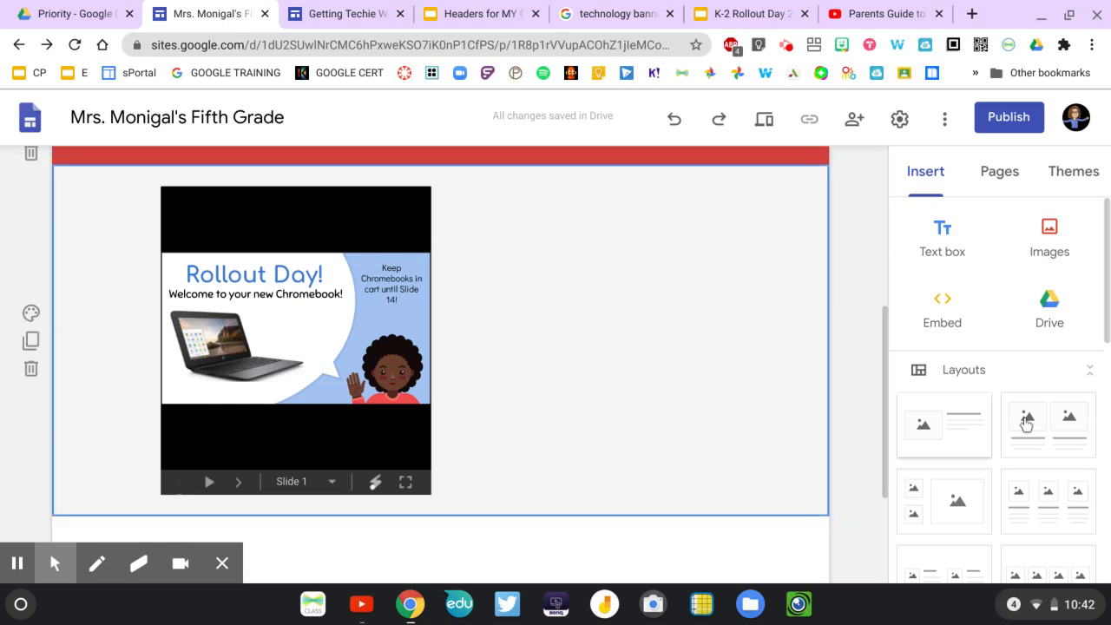
{"action": "left_click", "coordinate": [941, 436]}
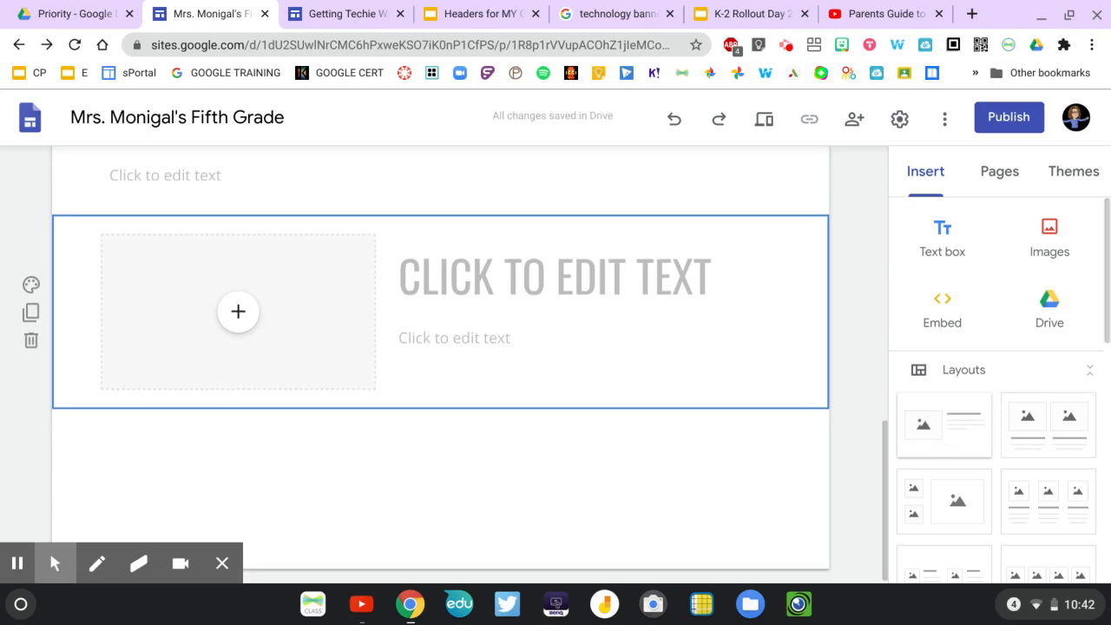
{"action": "scroll", "coordinate": [631, 482], "scroll_direction": "up", "scroll_amount": 2}
{"action": "scroll", "coordinate": [631, 483], "scroll_direction": "down", "scroll_amount": 1}
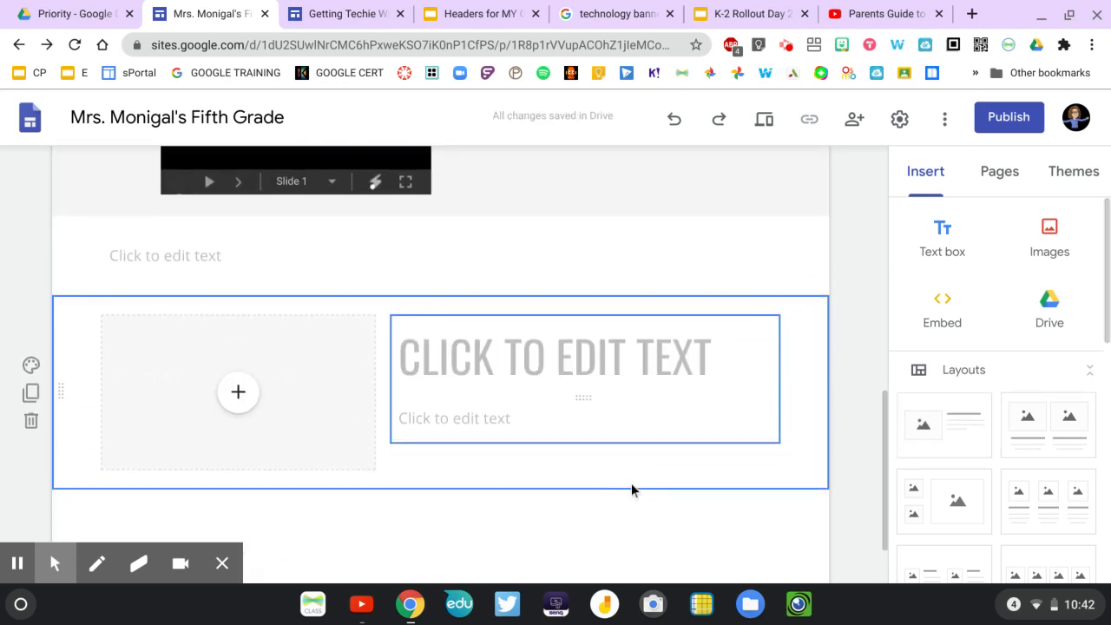
{"action": "scroll", "coordinate": [521, 364], "scroll_direction": "up", "scroll_amount": 1}
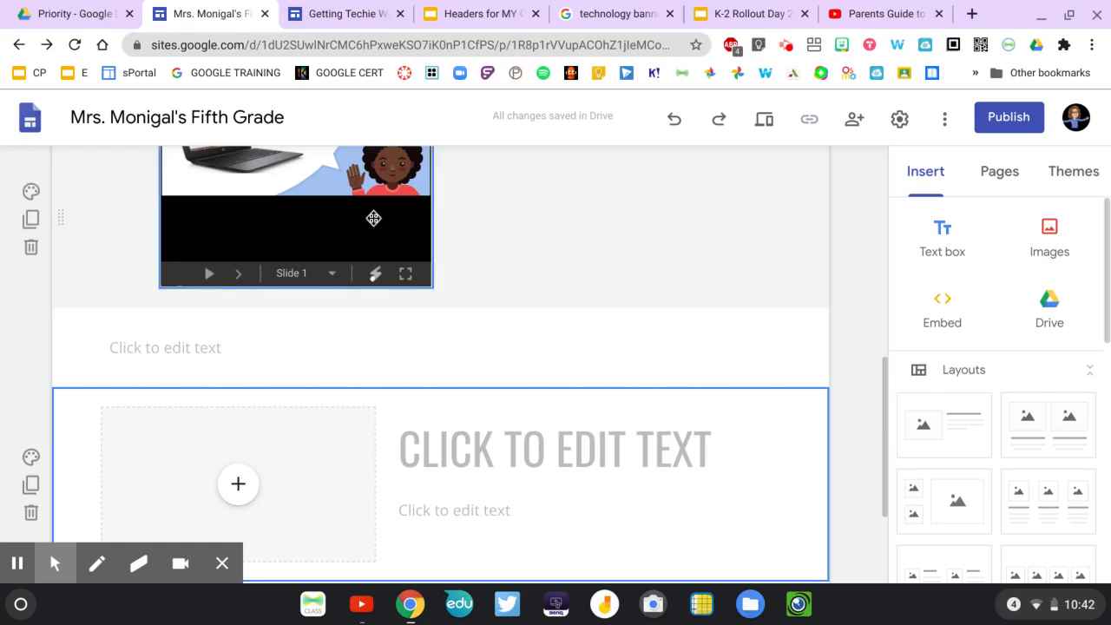
{"action": "left_click_drag", "start_coordinate": [373, 218], "coordinate": [232, 474]}
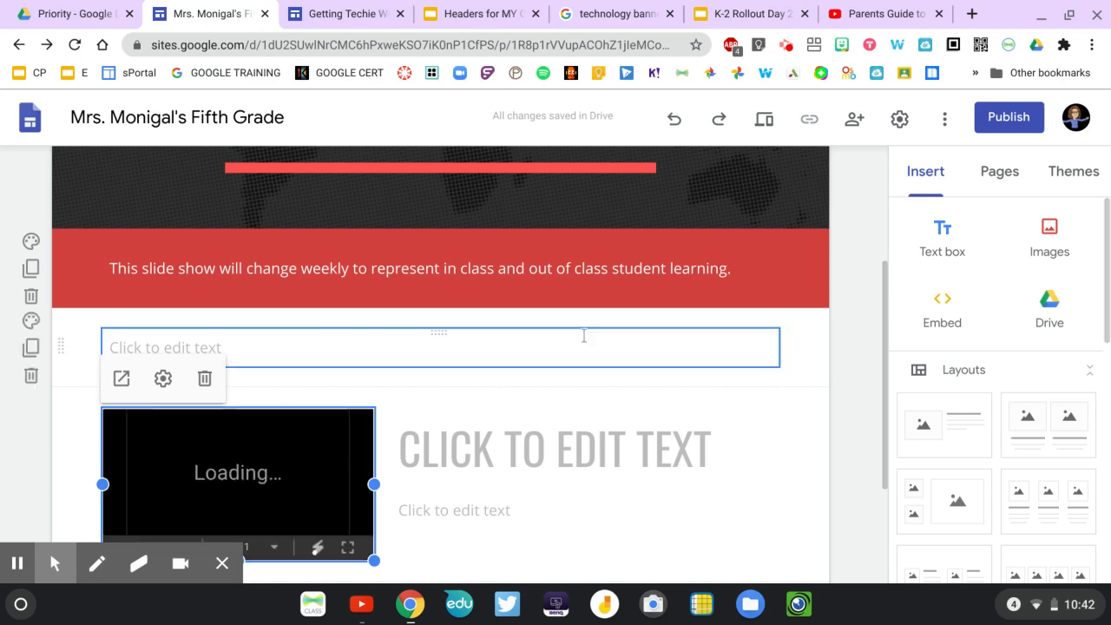
Enlarge the Rollout Day slides in the layout to about half the content width and make them taller
{"action": "scroll", "coordinate": [518, 481], "scroll_direction": "up", "scroll_amount": 2}
{"action": "scroll", "coordinate": [518, 481], "scroll_direction": "down", "scroll_amount": 3}
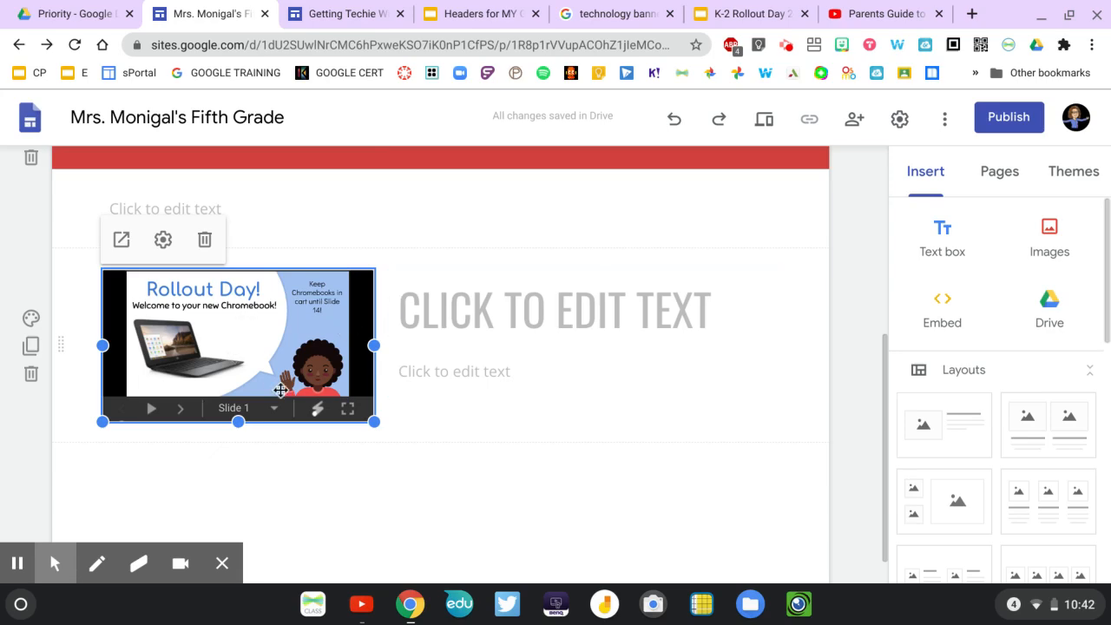
{"action": "left_click_drag", "start_coordinate": [373, 423], "coordinate": [375, 431]}
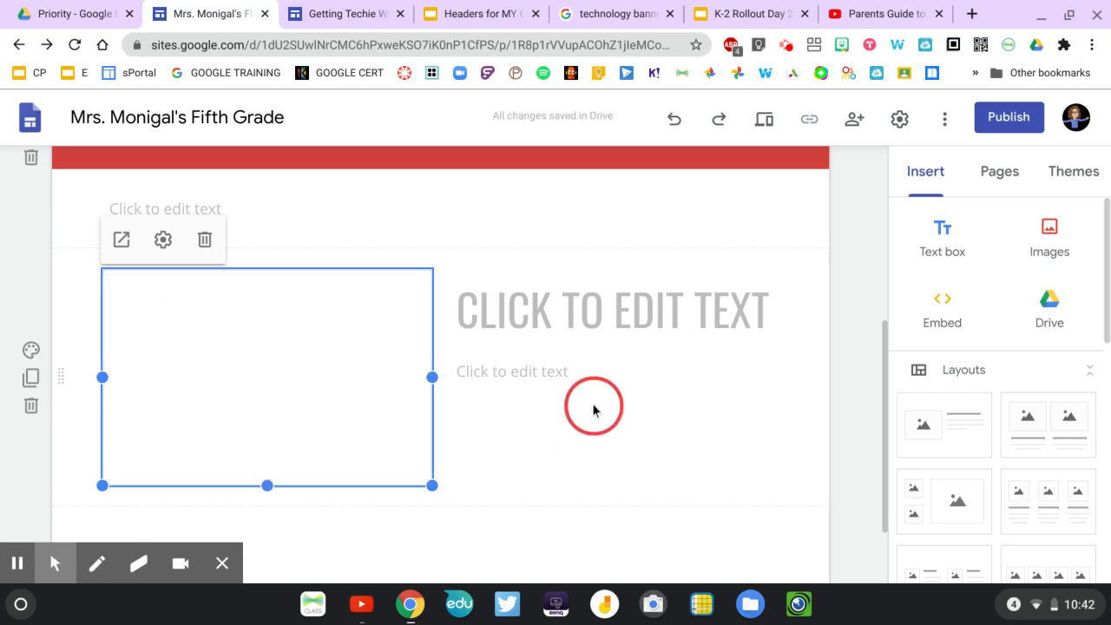
Delete the embedded slides from the layout, and restore them by undoing the deletion and reloading the editor
{"action": "scroll", "coordinate": [595, 407], "scroll_direction": "up", "scroll_amount": 2}
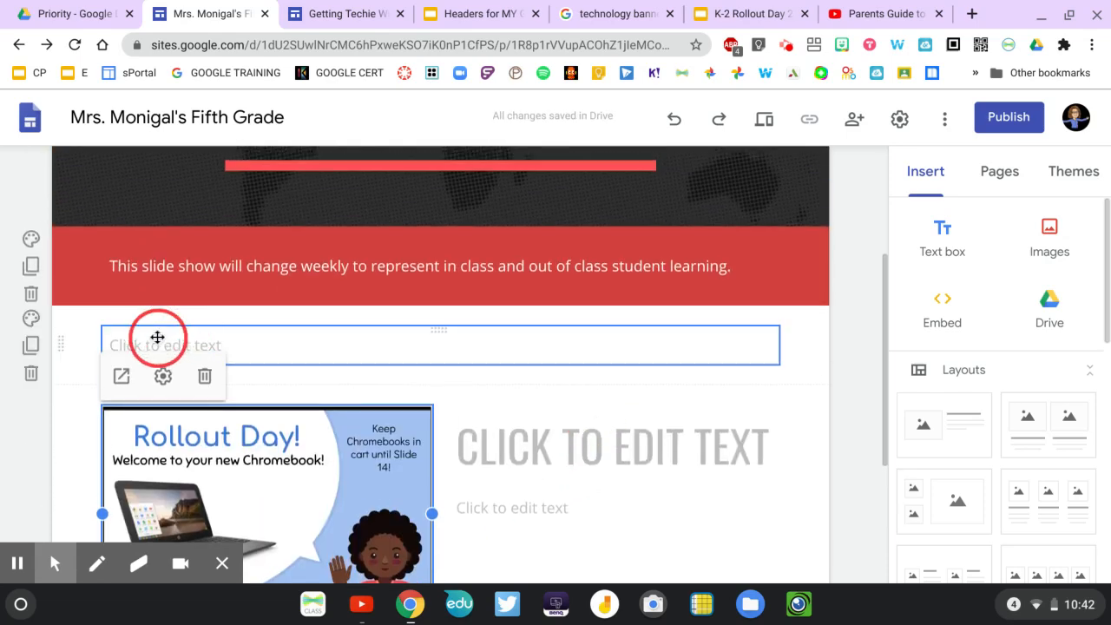
{"action": "left_click", "coordinate": [207, 377]}
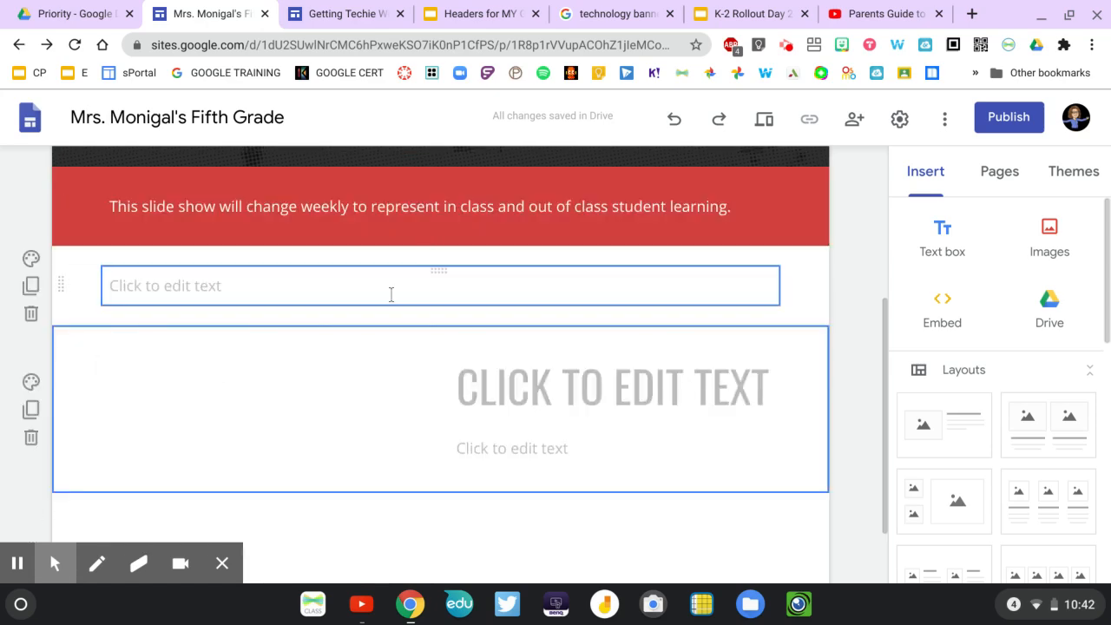
{"action": "scroll", "coordinate": [390, 292], "scroll_direction": "up", "scroll_amount": 2}
{"action": "scroll", "coordinate": [390, 295], "scroll_direction": "down", "scroll_amount": 3}
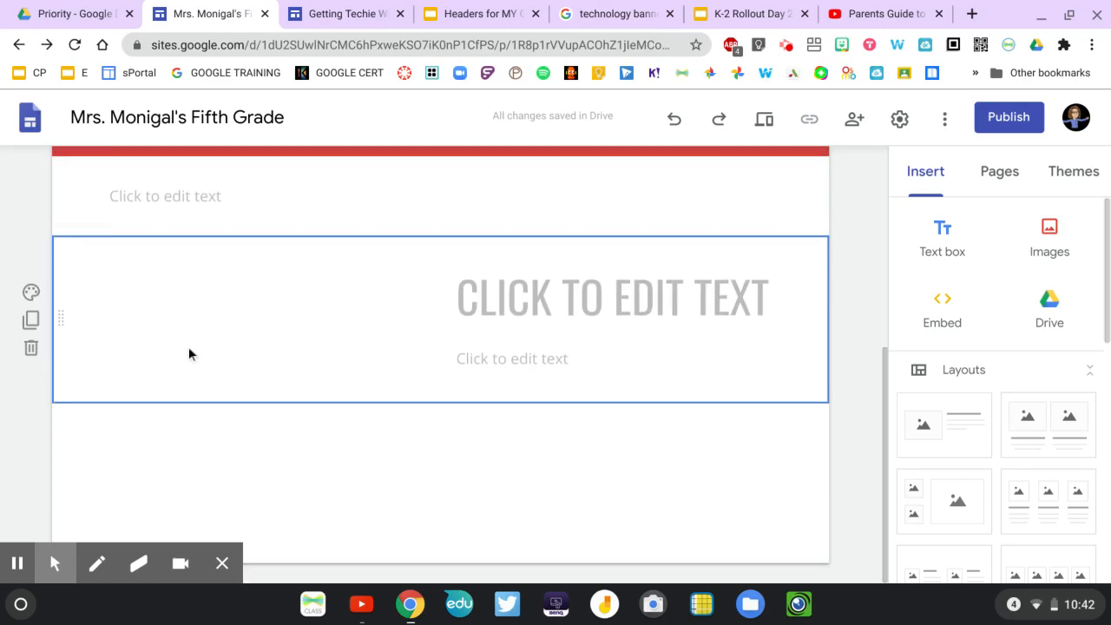
{"action": "left_click", "coordinate": [675, 123]}
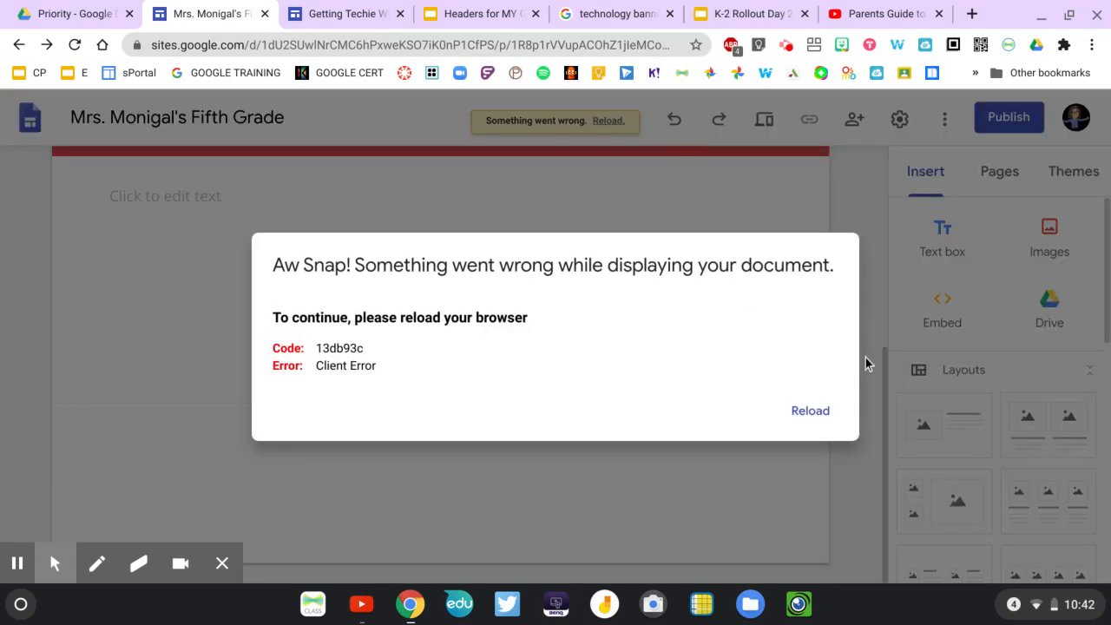
{"action": "left_click", "coordinate": [811, 410]}
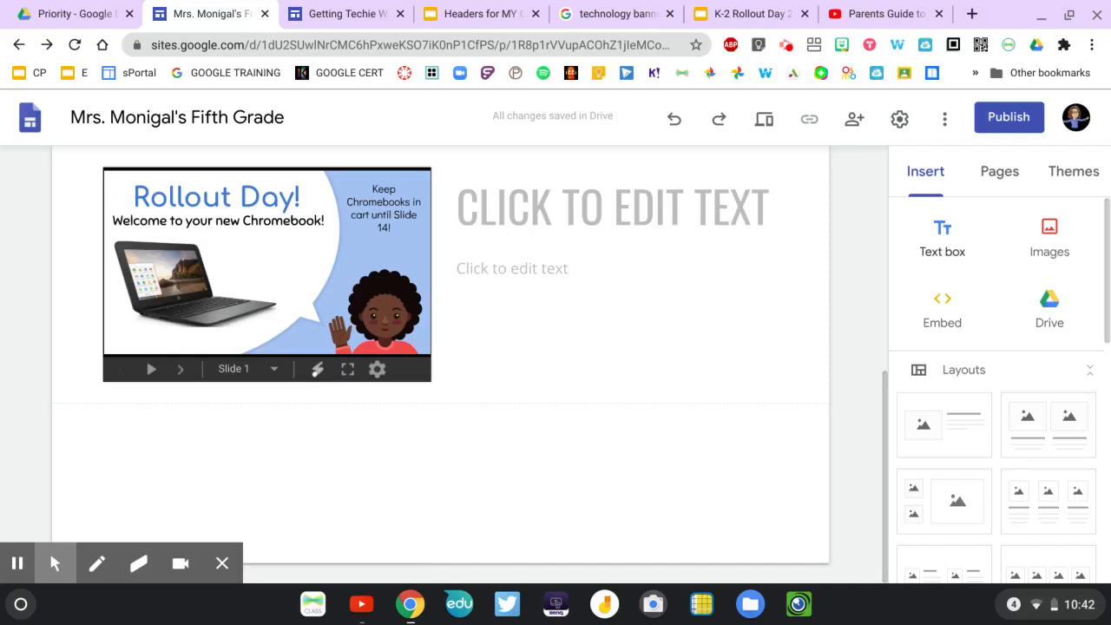
From the Tech on the Toilet folder in Google Drive, insert the printing-instructions file and the Holiday Edition Toilet Tech PDF together
{"action": "left_click", "coordinate": [1049, 309]}
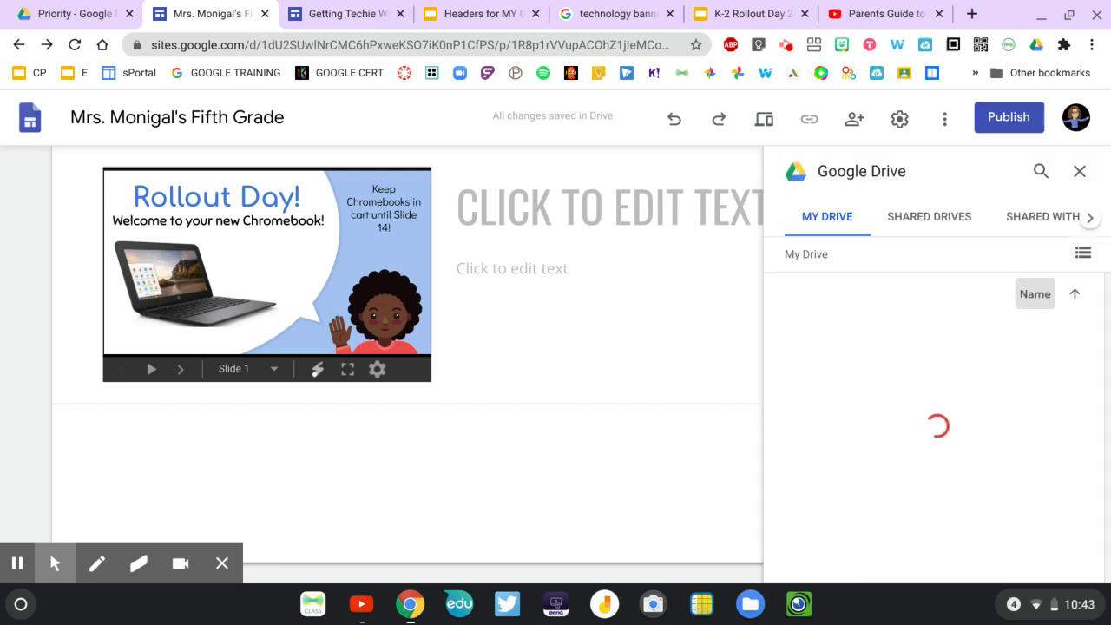
{"action": "scroll", "coordinate": [910, 471], "scroll_direction": "down", "scroll_amount": 2}
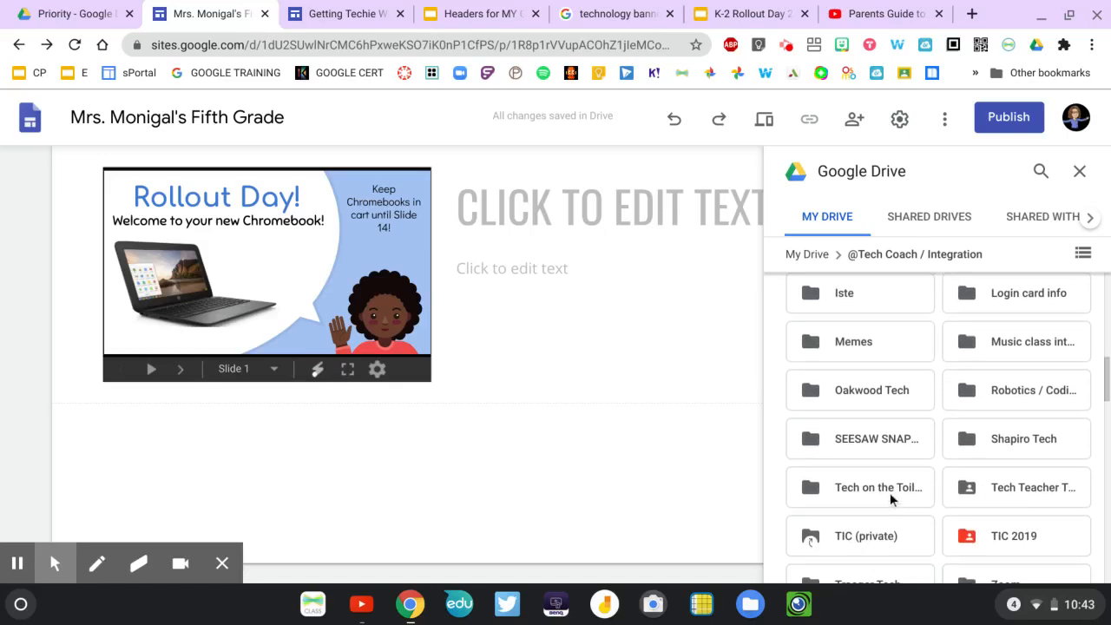
{"action": "left_click", "coordinate": [889, 489]}
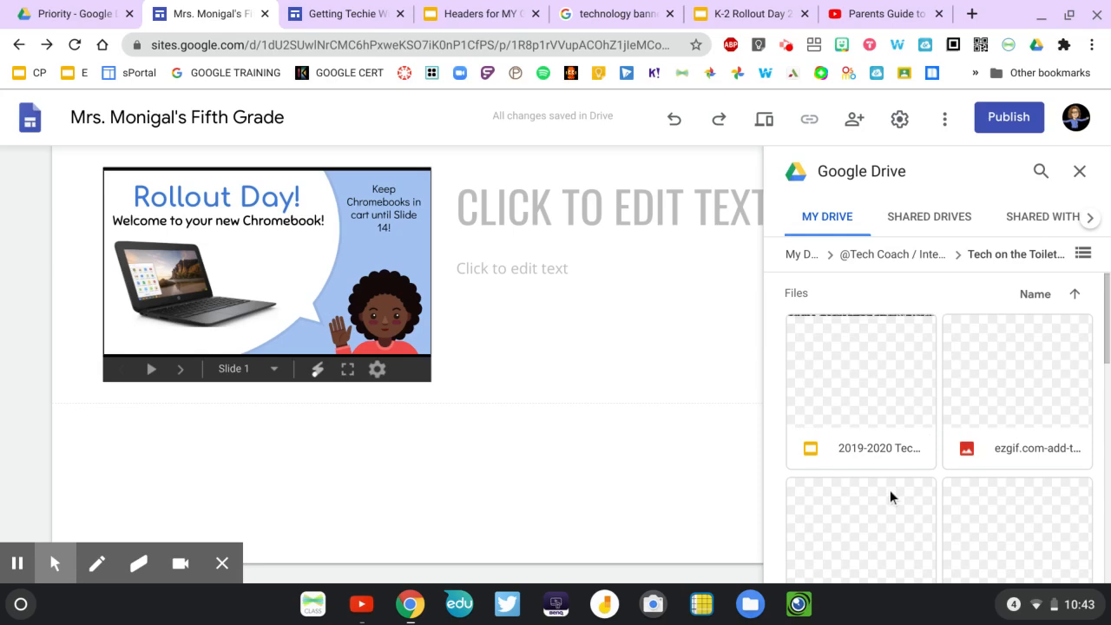
{"action": "left_click", "coordinate": [841, 374]}
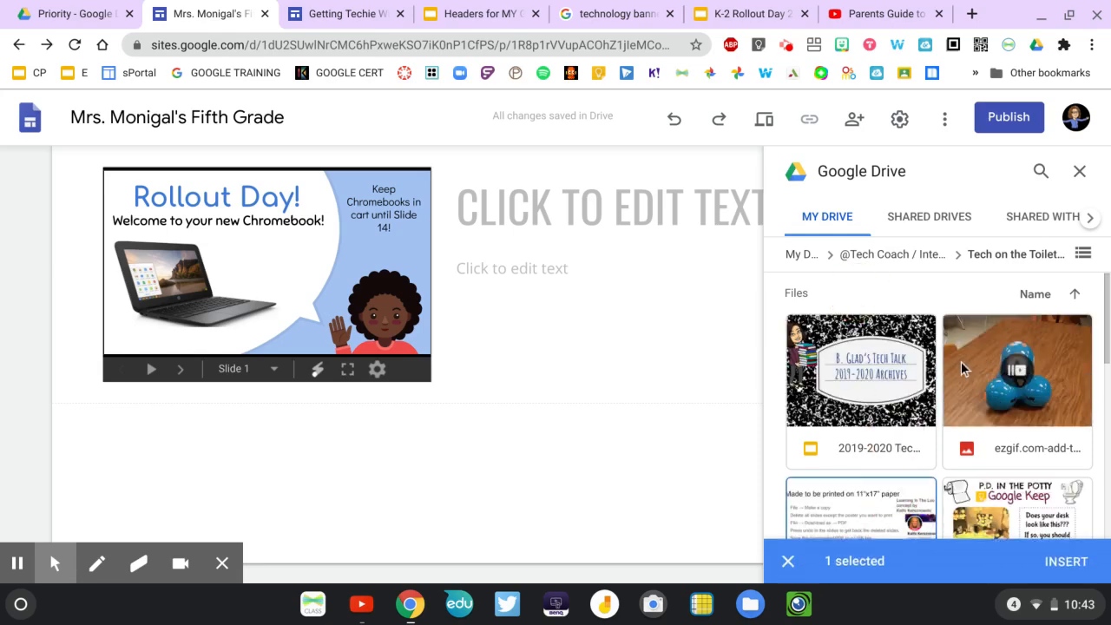
{"action": "scroll", "coordinate": [961, 361], "scroll_direction": "down", "scroll_amount": 10}
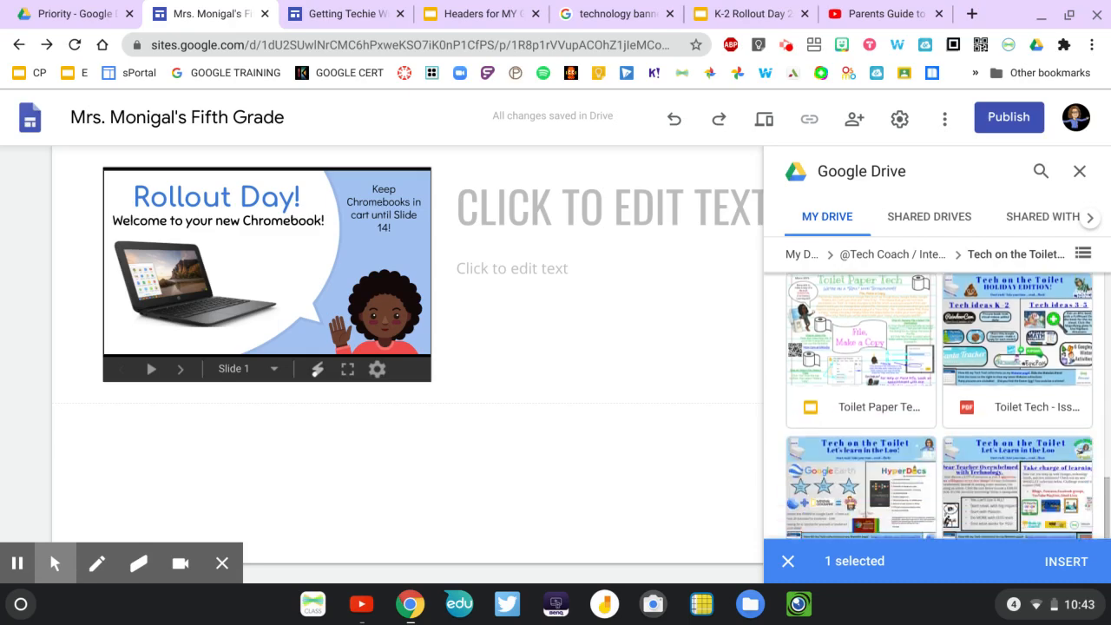
{"action": "scroll", "coordinate": [937, 400], "scroll_direction": "down", "scroll_amount": 1}
{"action": "left_click", "coordinate": [1026, 326]}
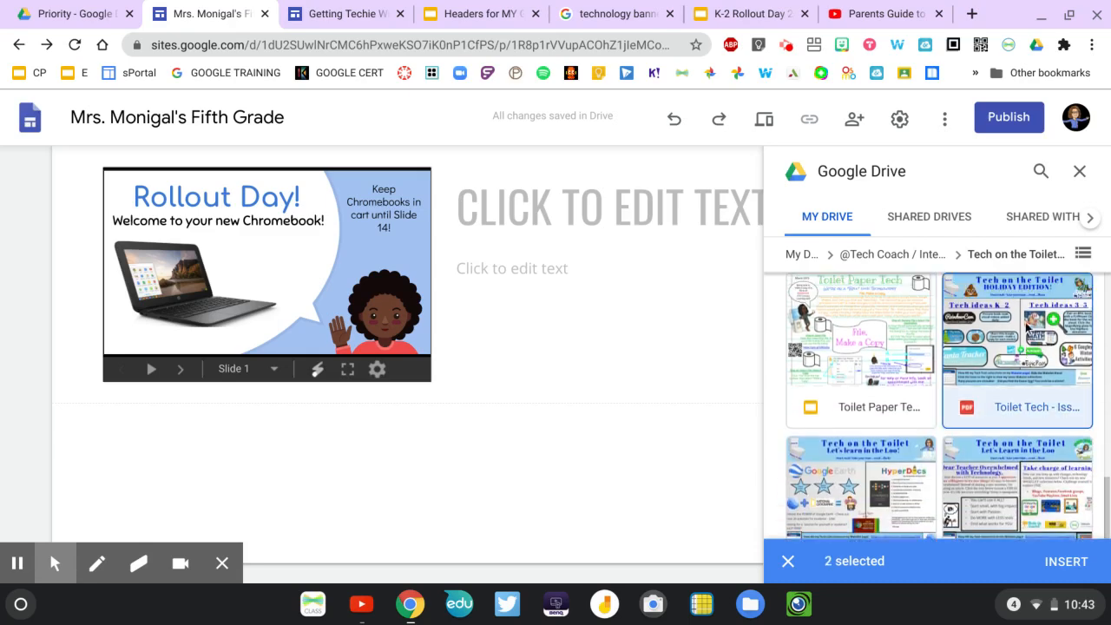
{"action": "left_click", "coordinate": [1064, 560]}
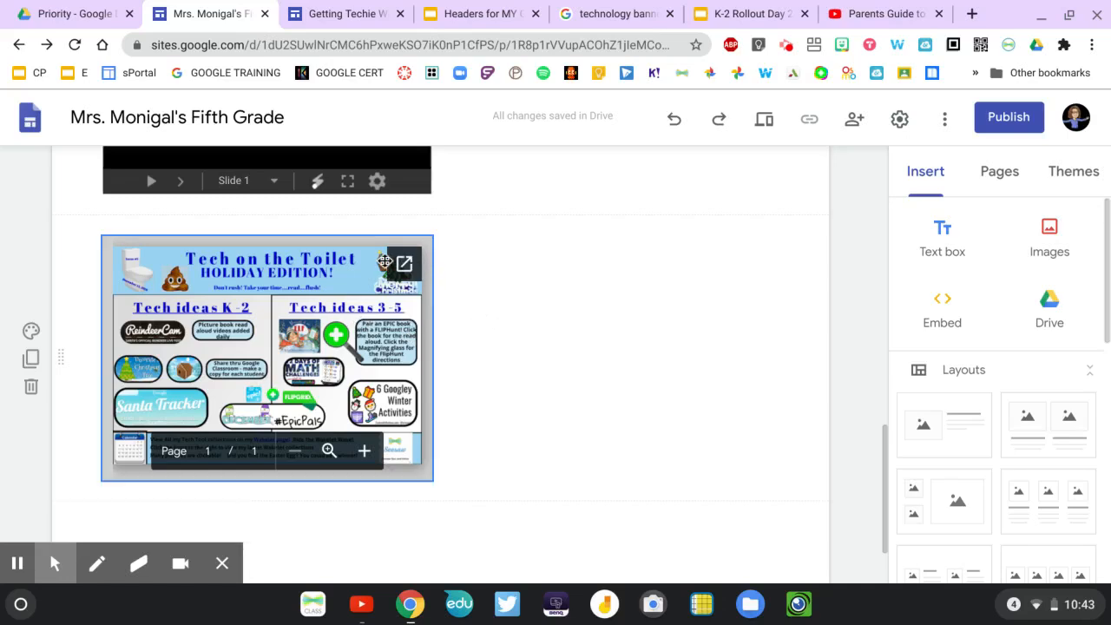
Enlarge the embedded Tech on the Toilet Holiday Edition PDF to about three quarters of the content width
{"action": "left_click", "coordinate": [374, 328]}
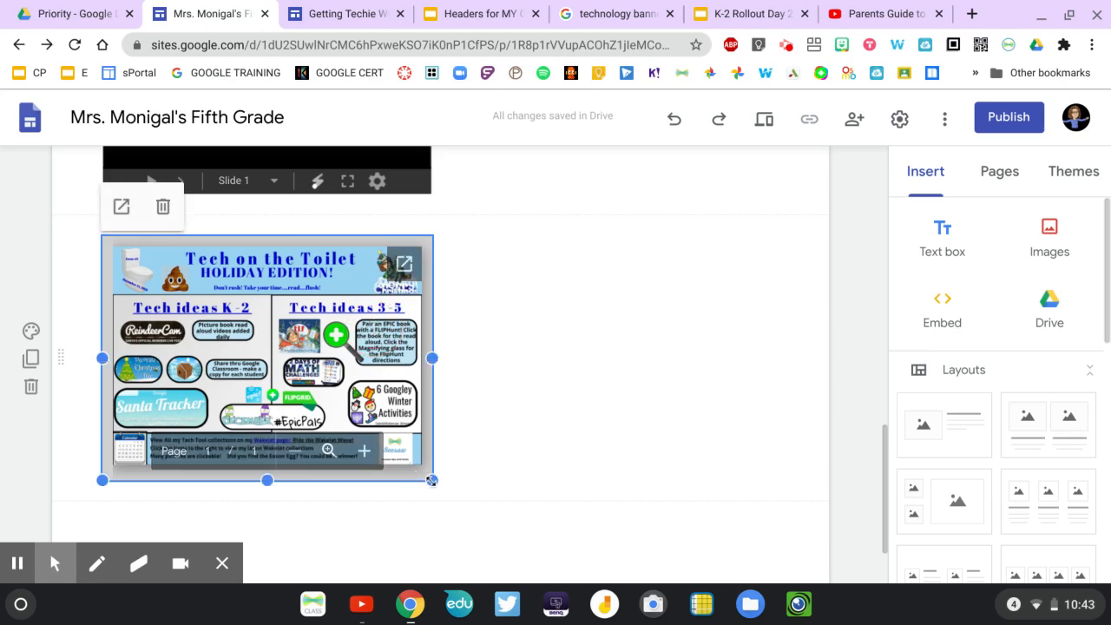
{"action": "left_click_drag", "start_coordinate": [432, 479], "coordinate": [456, 489]}
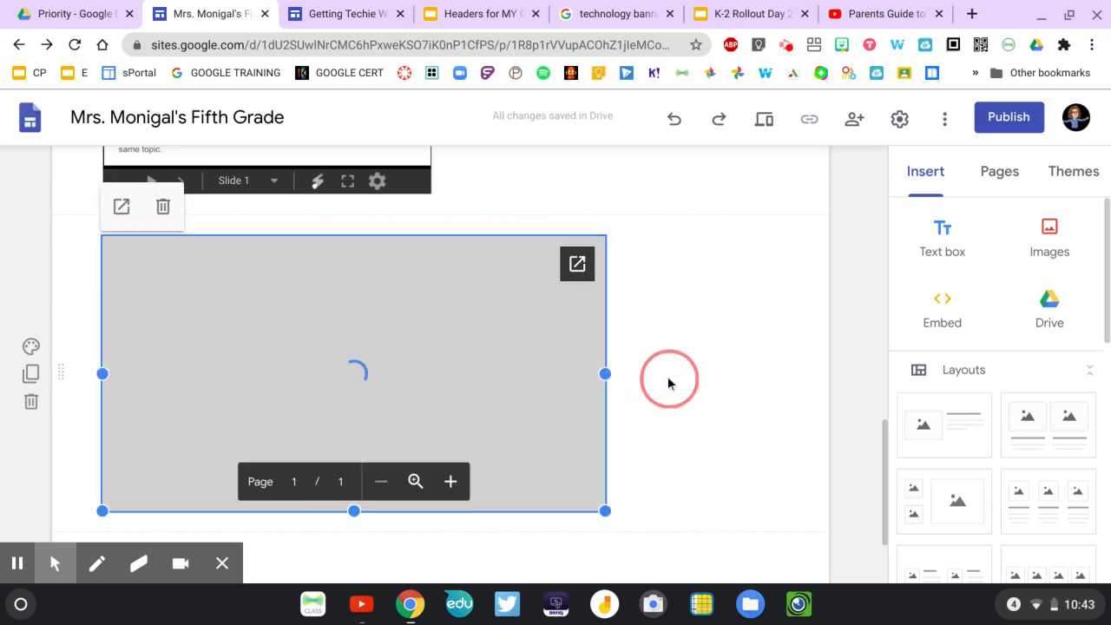
{"action": "scroll", "coordinate": [669, 379], "scroll_direction": "down", "scroll_amount": 3}
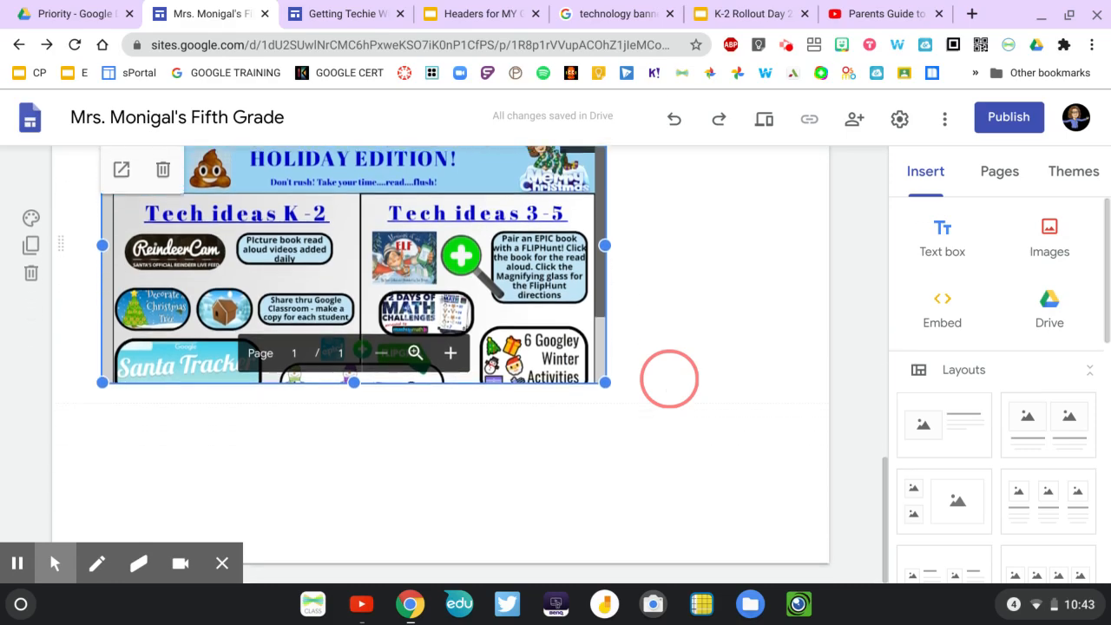
Start a link on the words "slide show" in the red banner text, and copy the K-2 Rollout Day 2020-21 presentation's web address
{"action": "scroll", "coordinate": [669, 379], "scroll_direction": "up", "scroll_amount": 5}
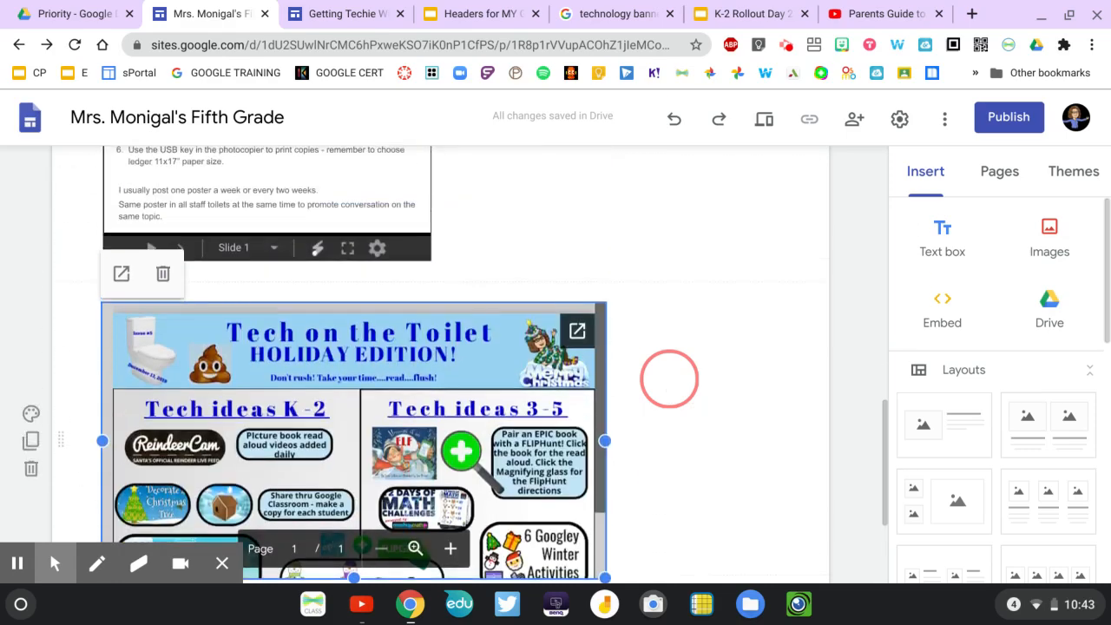
{"action": "scroll", "coordinate": [669, 379], "scroll_direction": "up", "scroll_amount": 5}
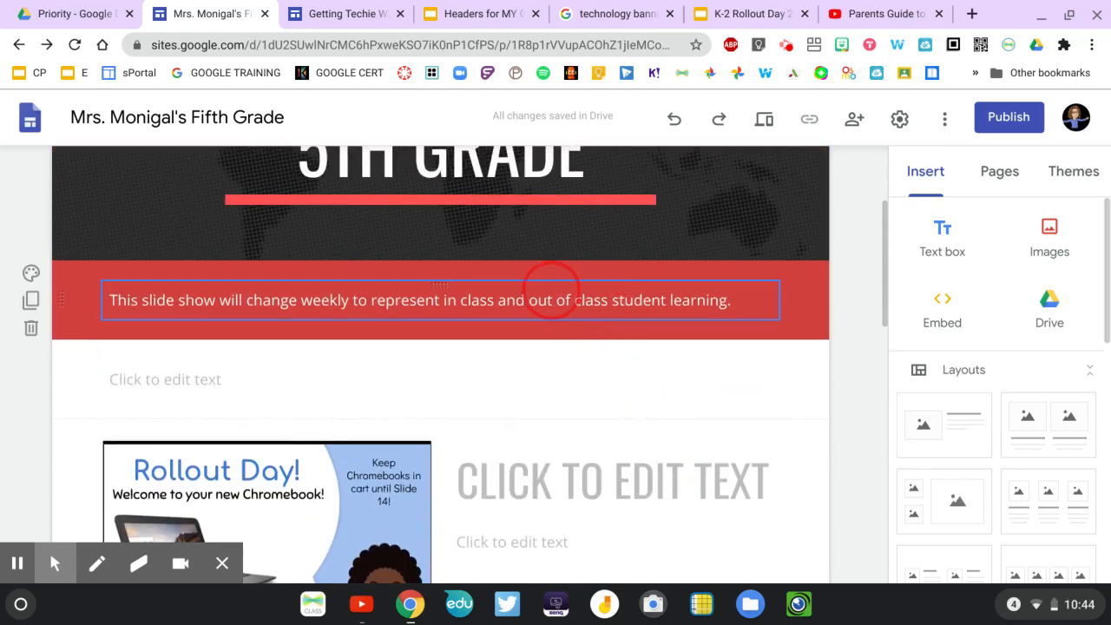
{"action": "left_click", "coordinate": [146, 300]}
{"action": "left_click_drag", "start_coordinate": [140, 300], "coordinate": [217, 304]}
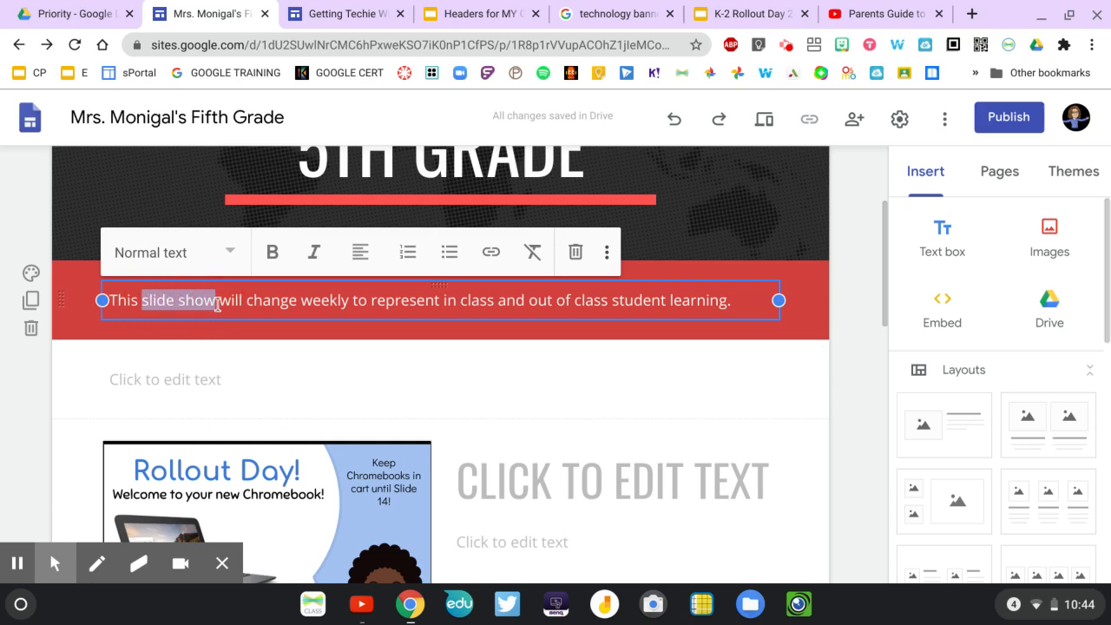
{"action": "left_click", "coordinate": [491, 253]}
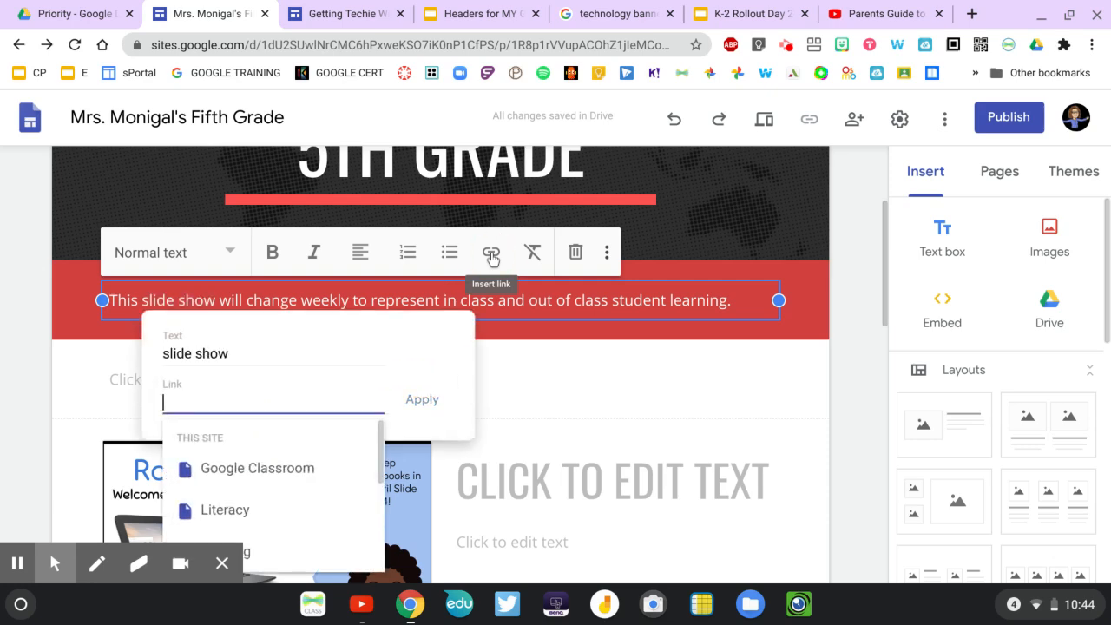
{"action": "left_click", "coordinate": [744, 14]}
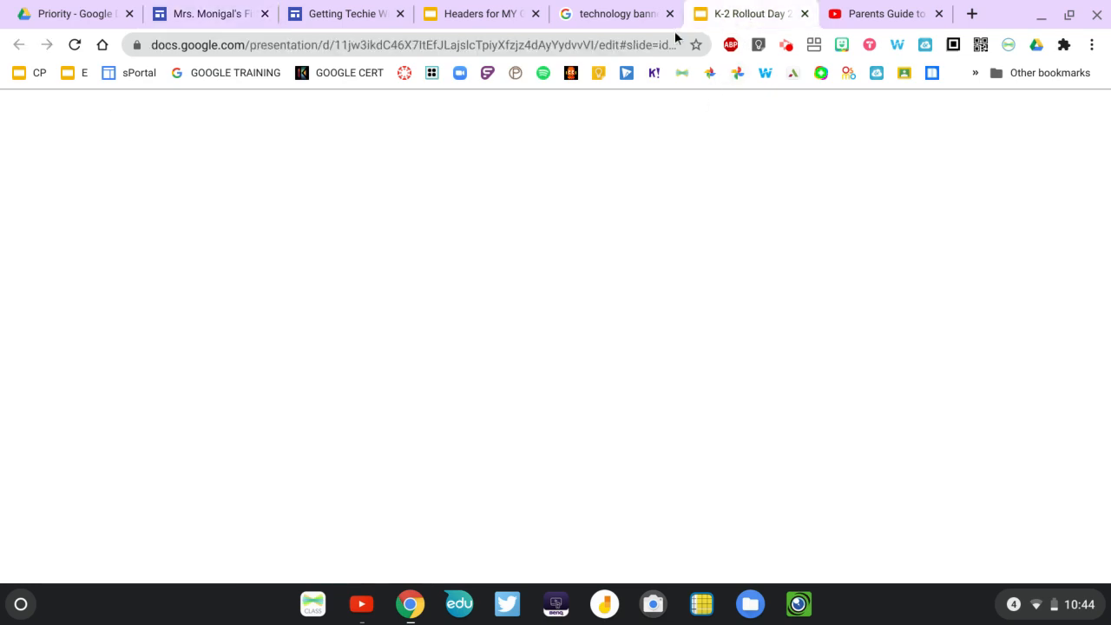
{"action": "left_click", "coordinate": [660, 45]}
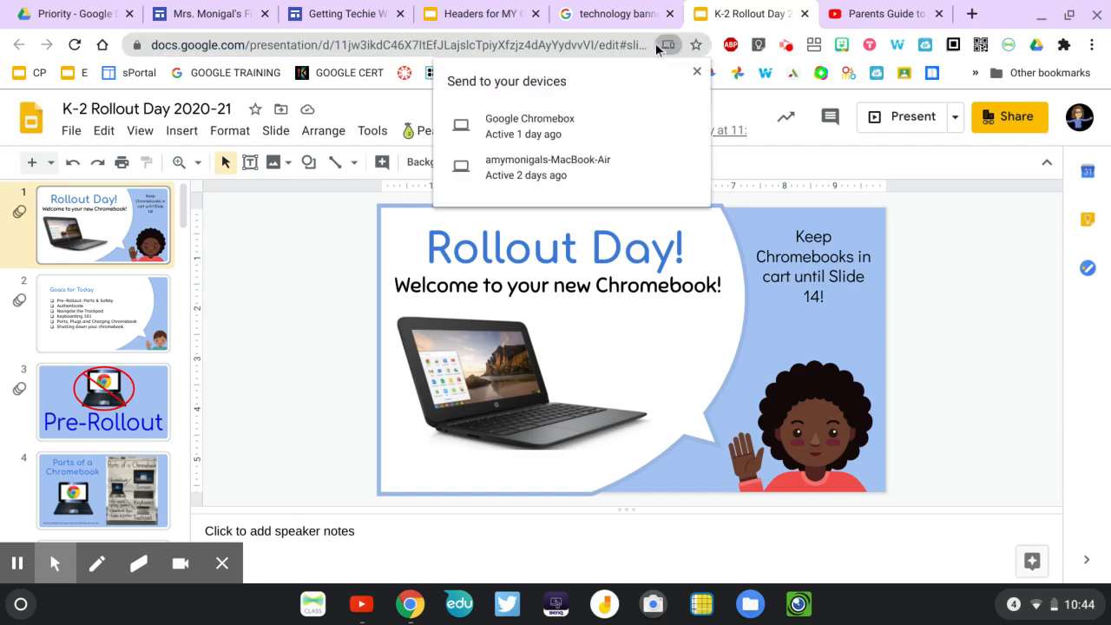
{"action": "left_click", "coordinate": [599, 45]}
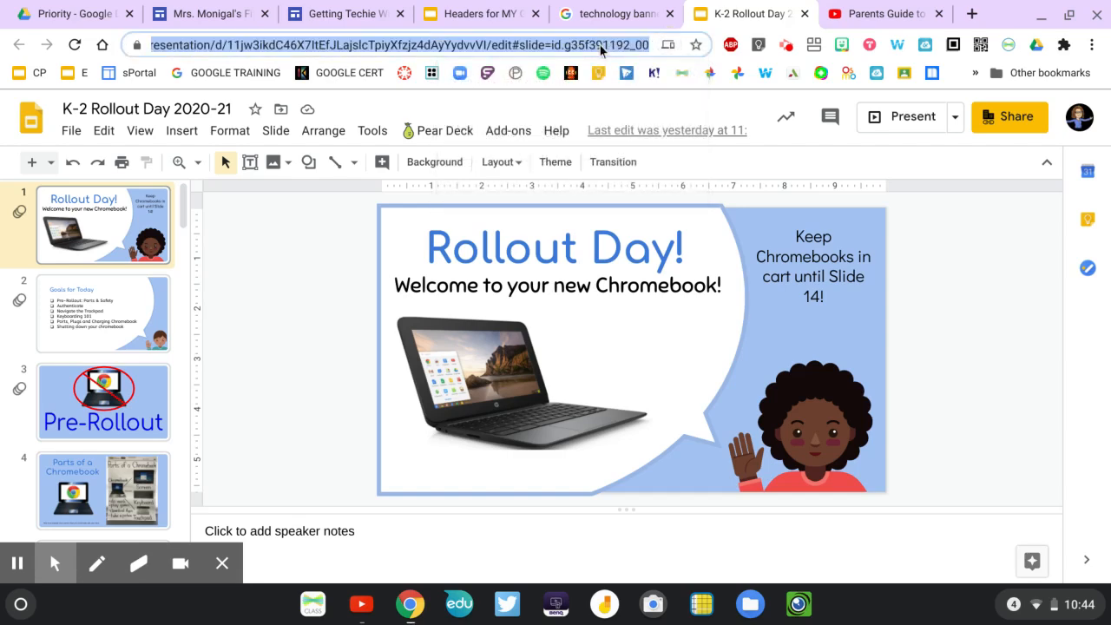
Apply the copied presentation address as the link target for "slide show" and check the linked words
{"action": "left_click", "coordinate": [190, 15]}
{"action": "left_click", "coordinate": [263, 394]}
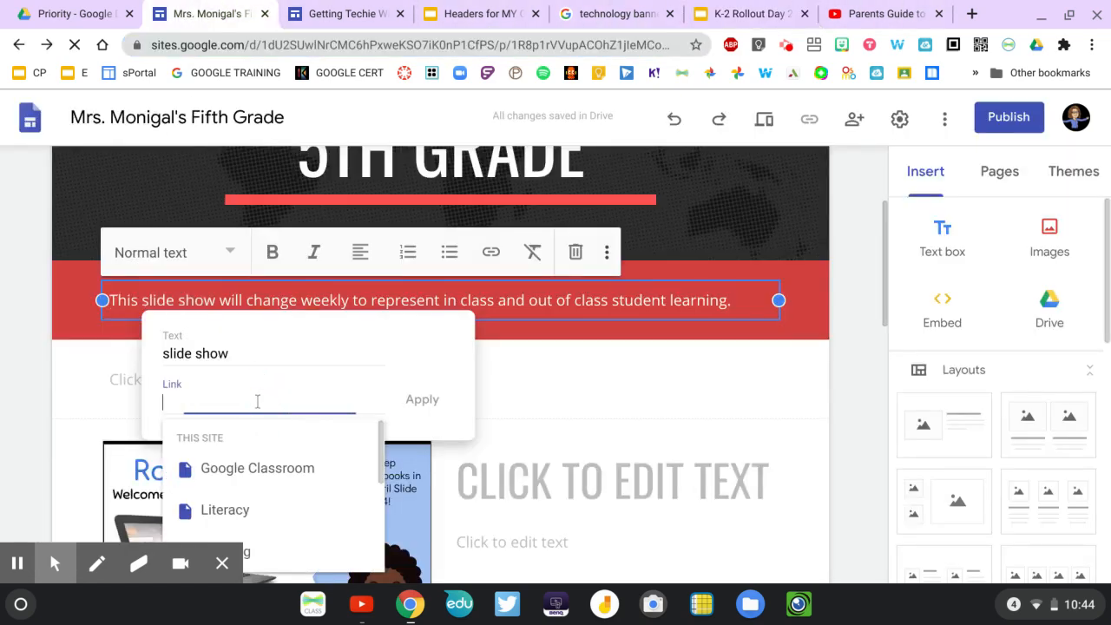
{"action": "key", "text": "ctrl+v"}
{"action": "left_click", "coordinate": [408, 406]}
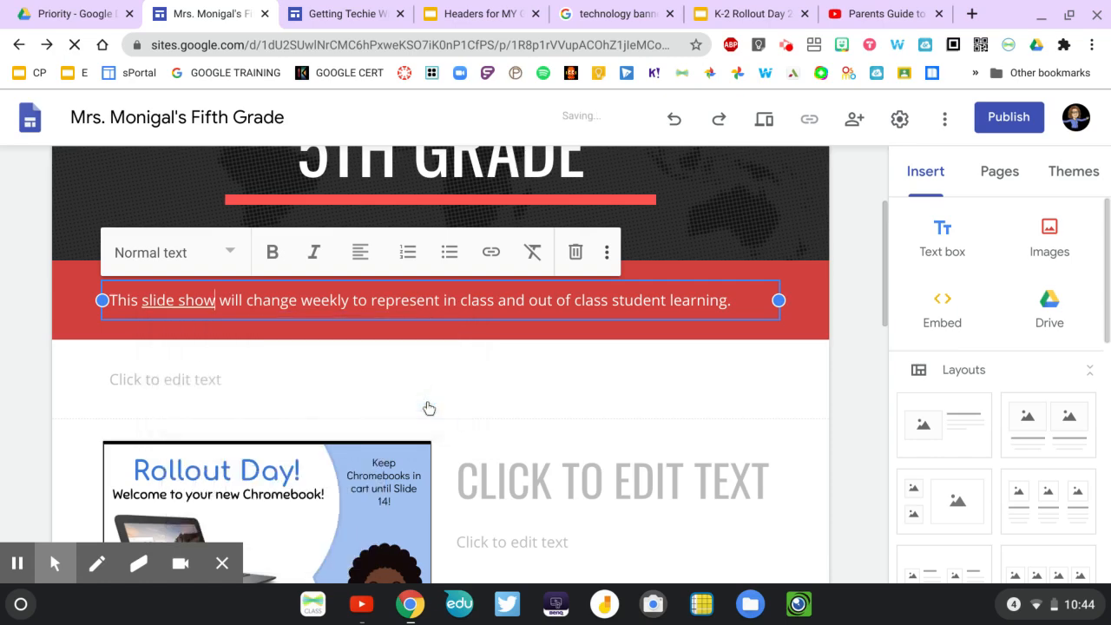
{"action": "left_click", "coordinate": [180, 300]}
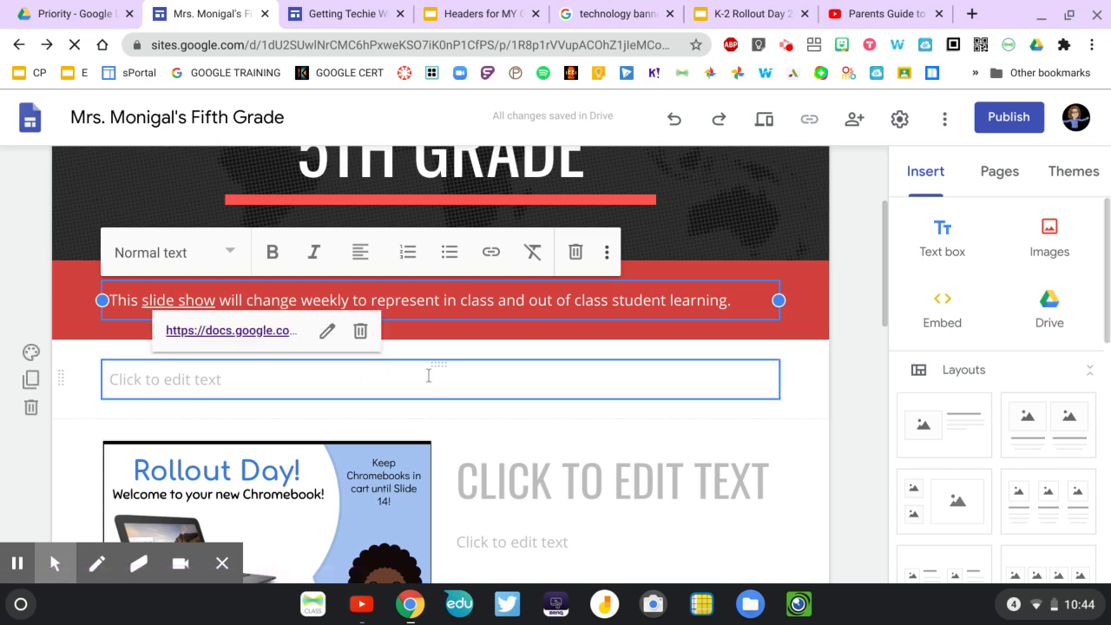
{"action": "left_click", "coordinate": [848, 379]}
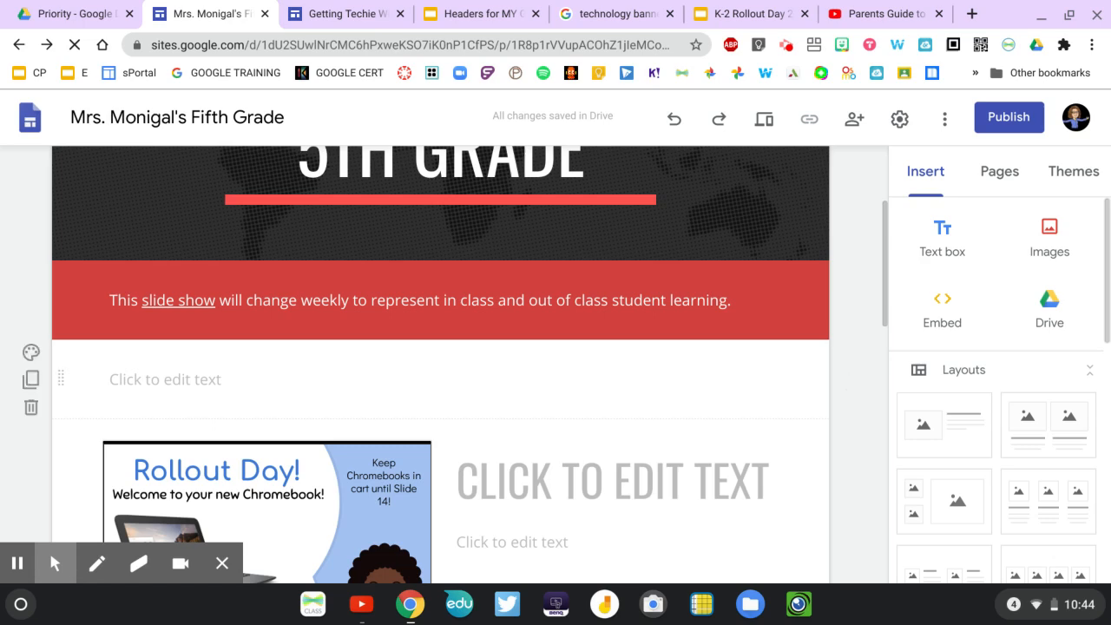
Insert a button named "Click HERE to view our Facebook page" linked to the copied address, and widen it to about two thirds of the content width
{"action": "scroll", "coordinate": [985, 495], "scroll_direction": "down", "scroll_amount": 5}
{"action": "scroll", "coordinate": [986, 499], "scroll_direction": "down", "scroll_amount": 2}
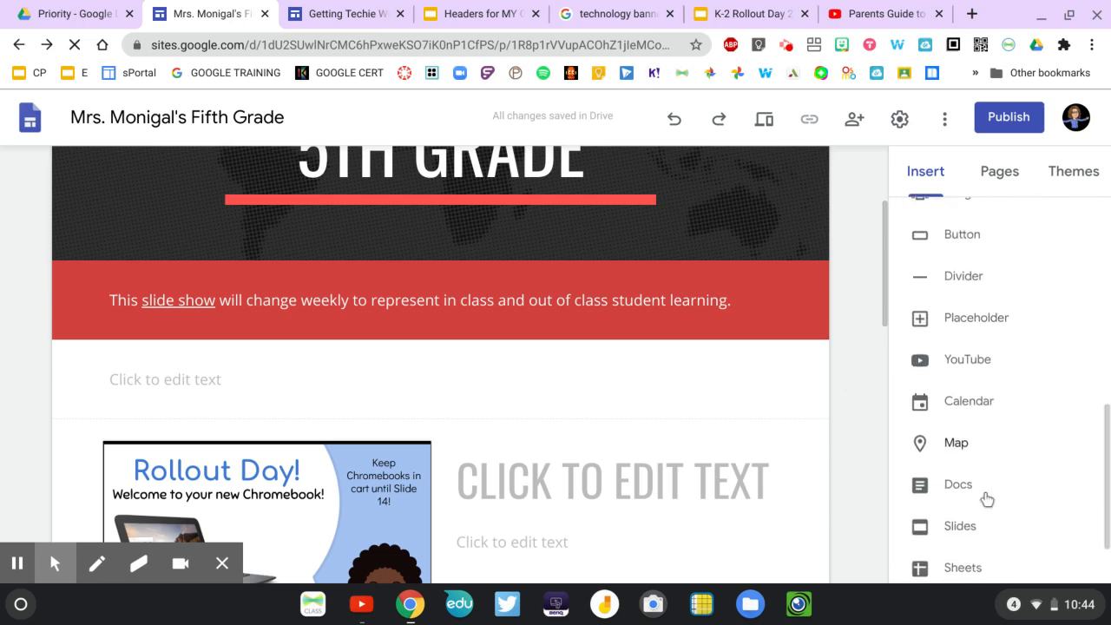
{"action": "scroll", "coordinate": [977, 369], "scroll_direction": "up", "scroll_amount": 3}
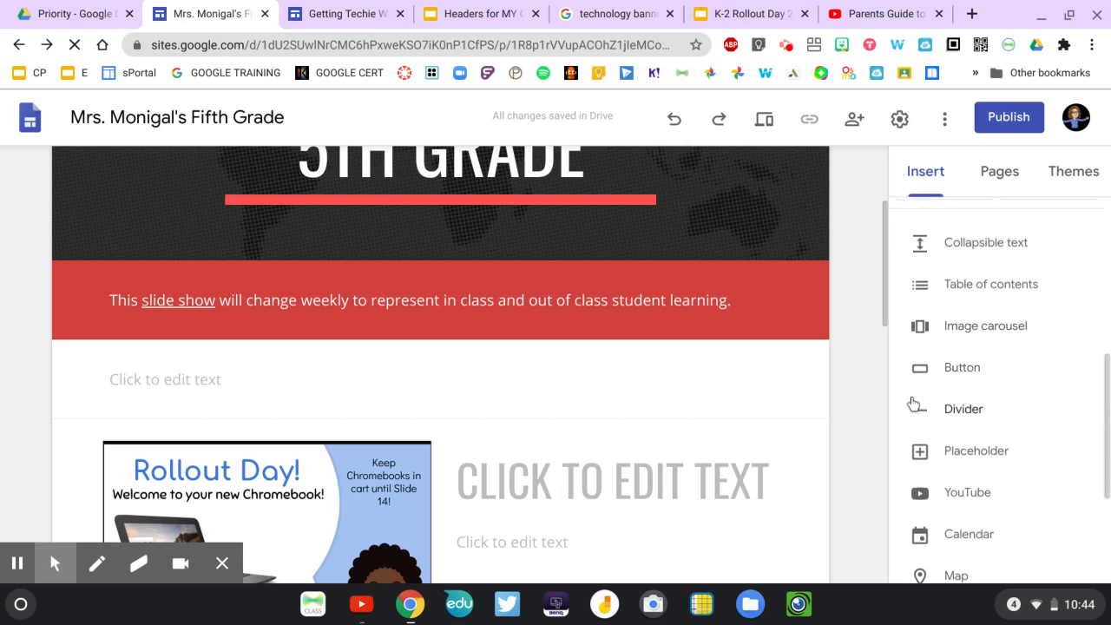
{"action": "left_click", "coordinate": [959, 376]}
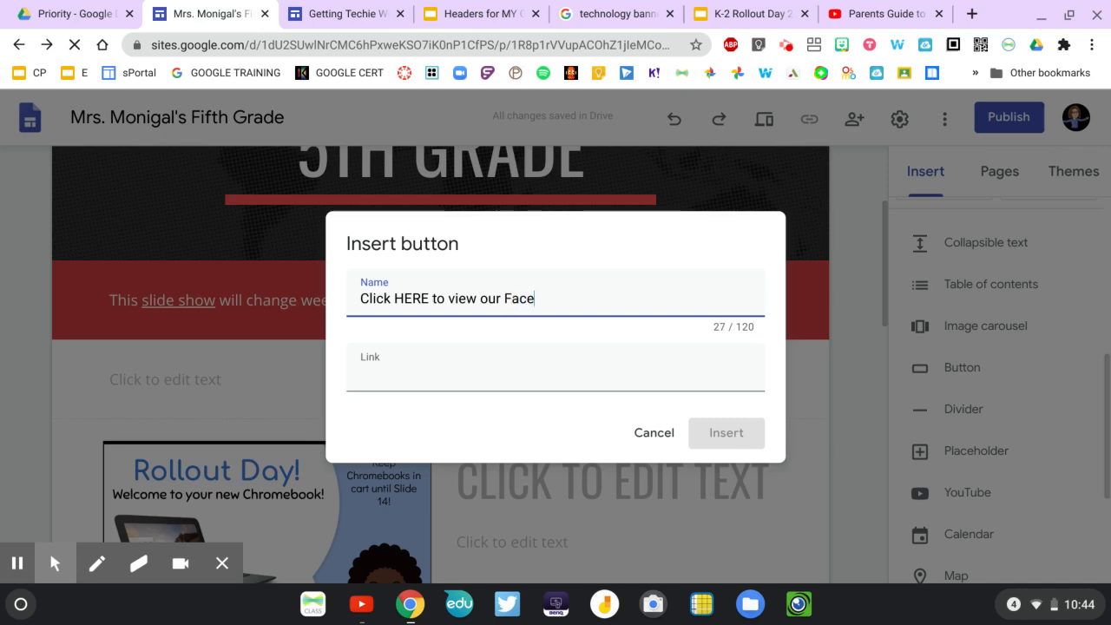
{"action": "type", "text": "book page"}
{"action": "left_click", "coordinate": [395, 384]}
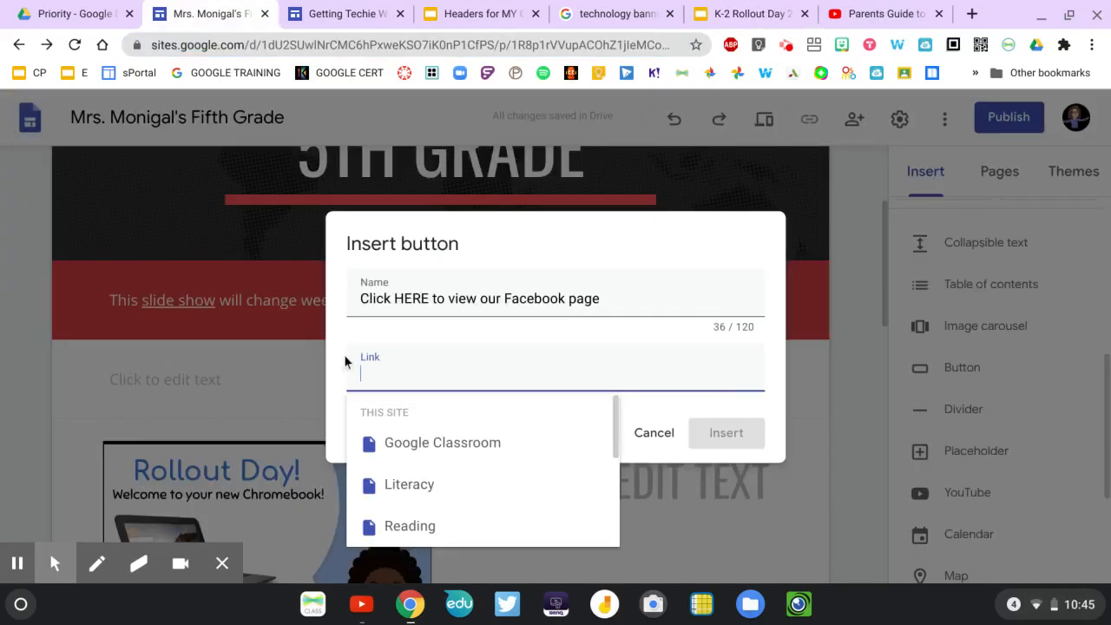
{"action": "left_click", "coordinate": [371, 373]}
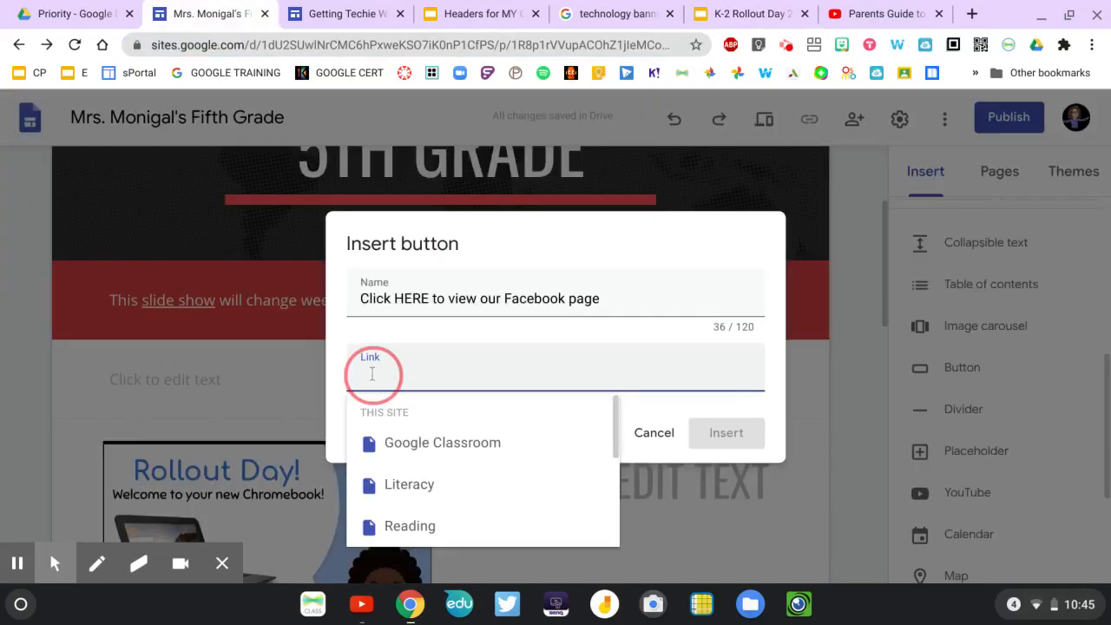
{"action": "key", "text": "ctrl+v"}
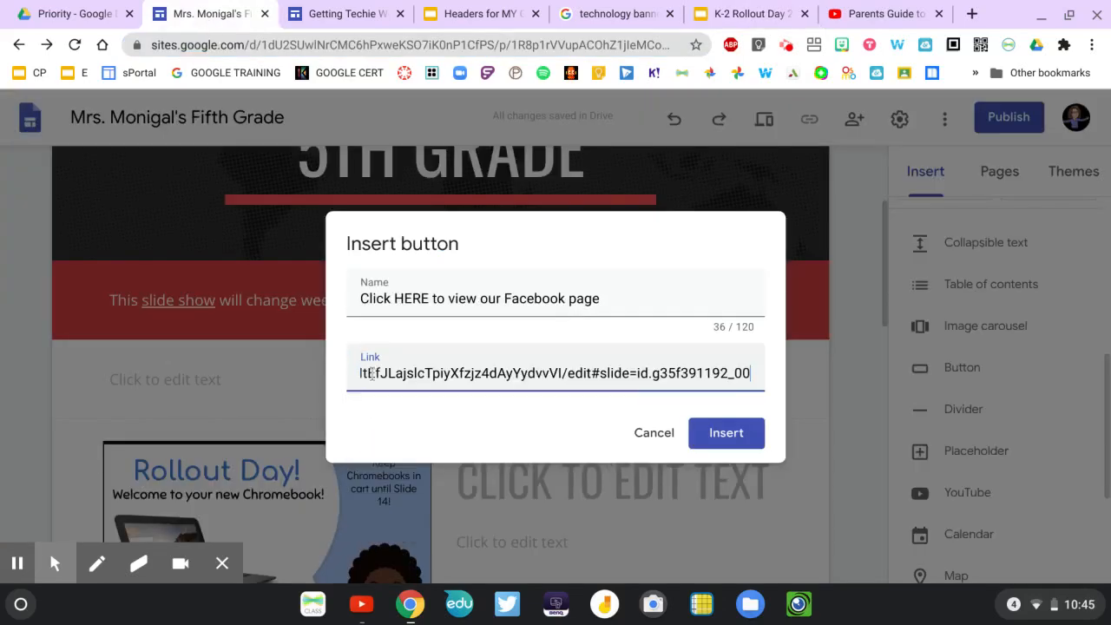
{"action": "left_click", "coordinate": [736, 436]}
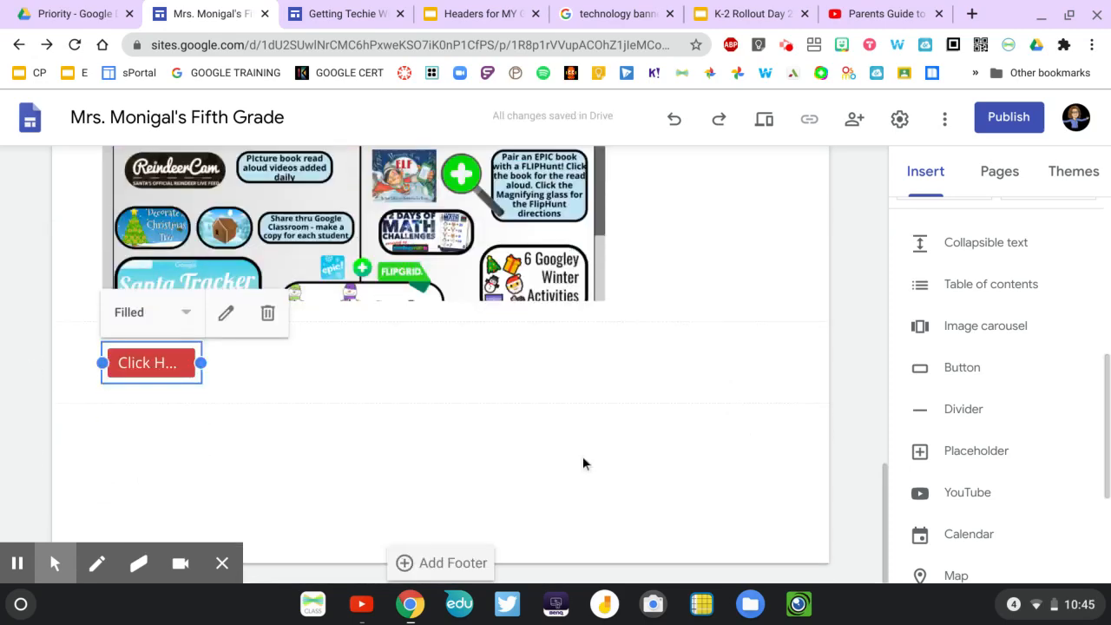
{"action": "left_click_drag", "start_coordinate": [206, 366], "coordinate": [546, 365]}
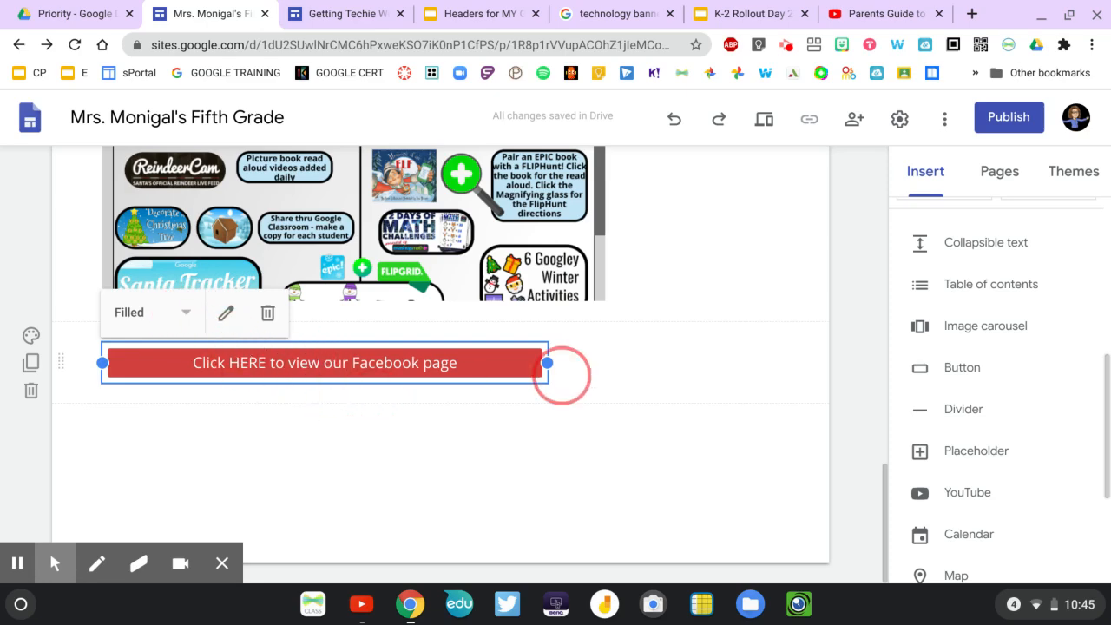
Switch to the Getting Techie site and examine its home page's scheduling button, Wakelet image and Tech on the Toilet archive links
{"action": "scroll", "coordinate": [564, 373], "scroll_direction": "up", "scroll_amount": 10}
{"action": "scroll", "coordinate": [563, 375], "scroll_direction": "down", "scroll_amount": 5}
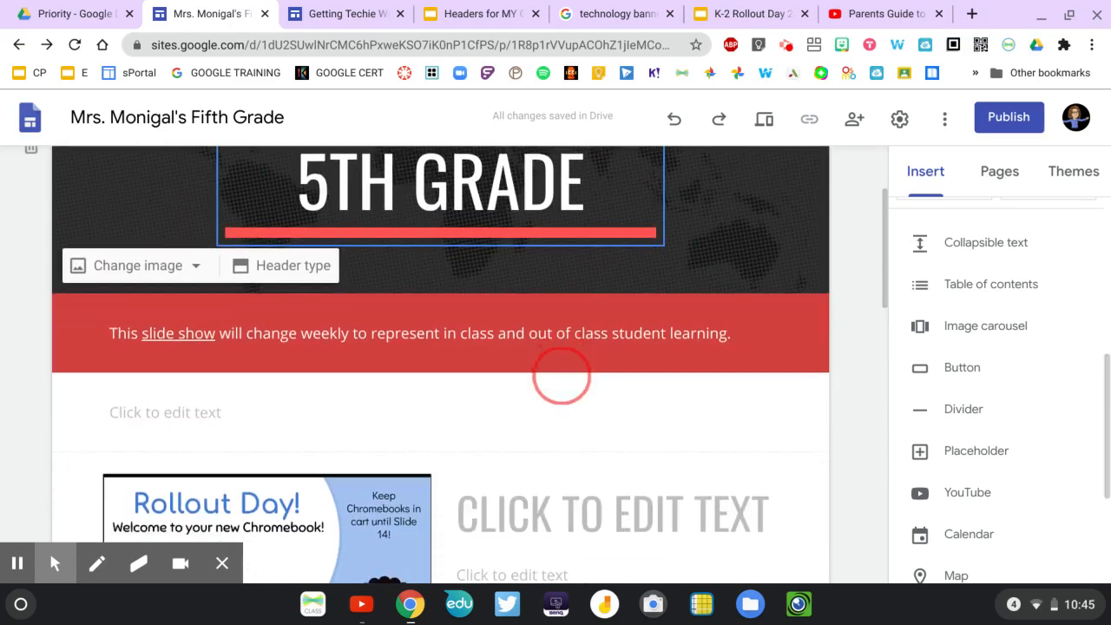
{"action": "scroll", "coordinate": [563, 375], "scroll_direction": "up", "scroll_amount": 5}
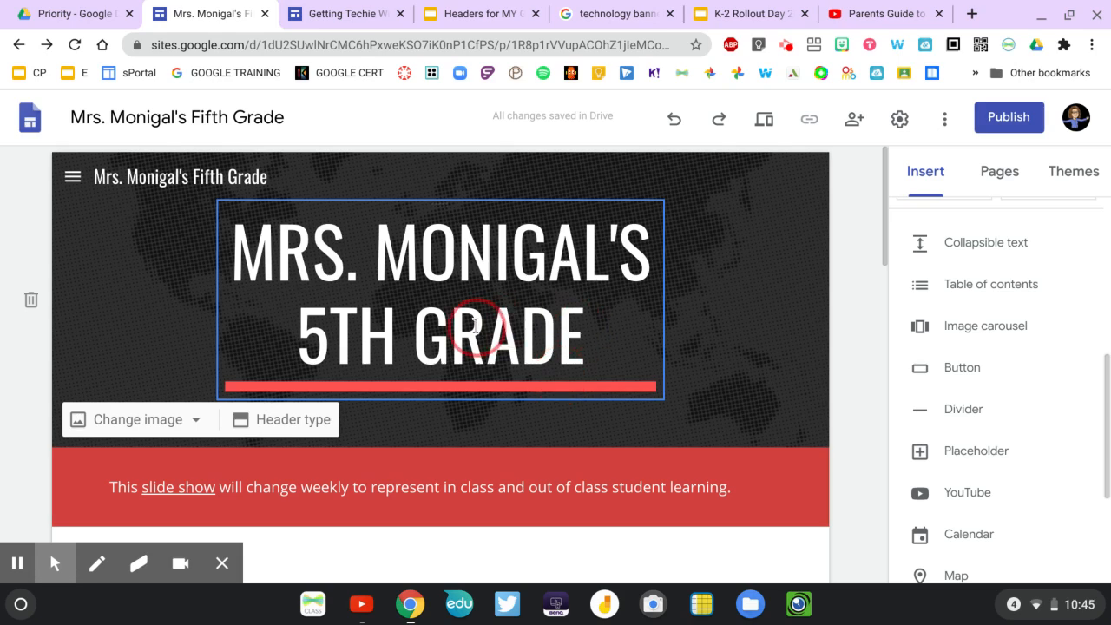
{"action": "left_click", "coordinate": [316, 19]}
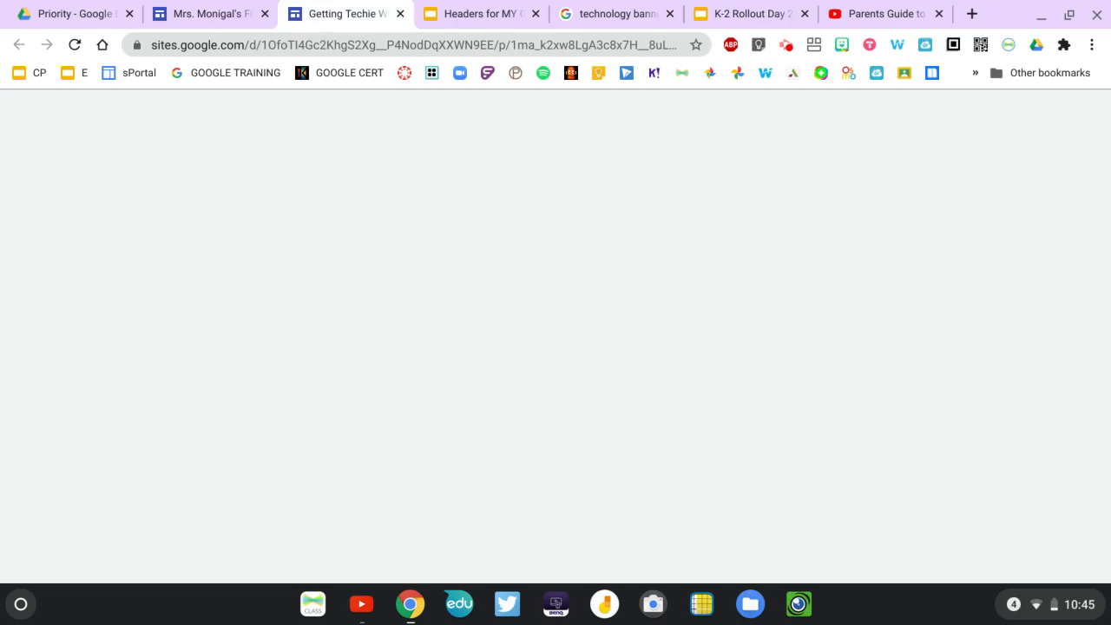
{"action": "scroll", "coordinate": [447, 203], "scroll_direction": "down", "scroll_amount": 3}
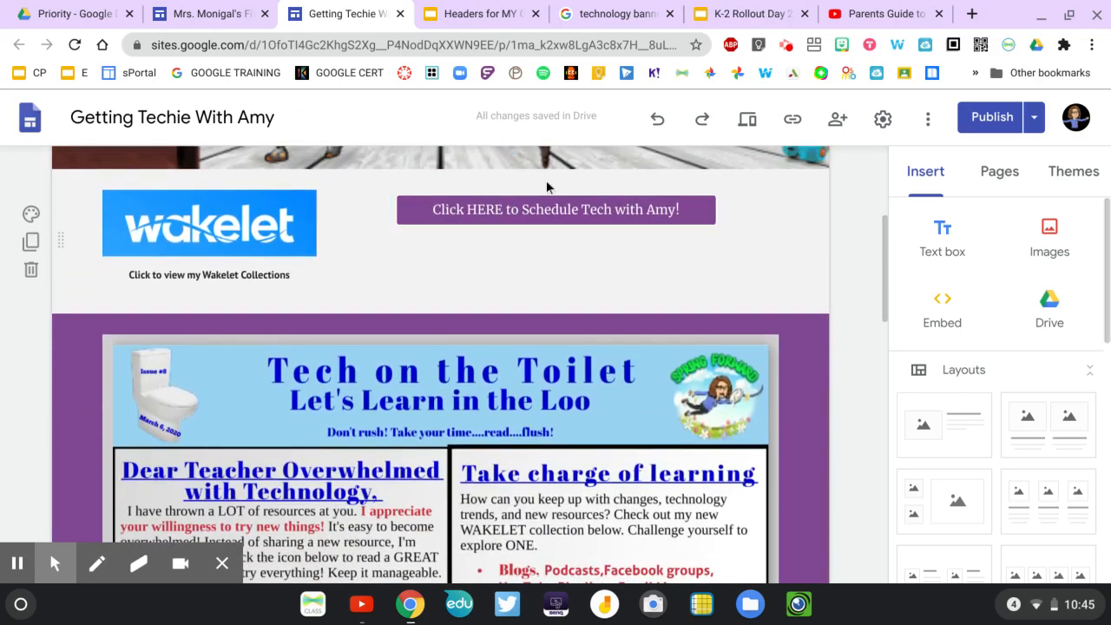
{"action": "left_click", "coordinate": [526, 212]}
{"action": "left_click", "coordinate": [219, 208]}
{"action": "left_click", "coordinate": [211, 237]}
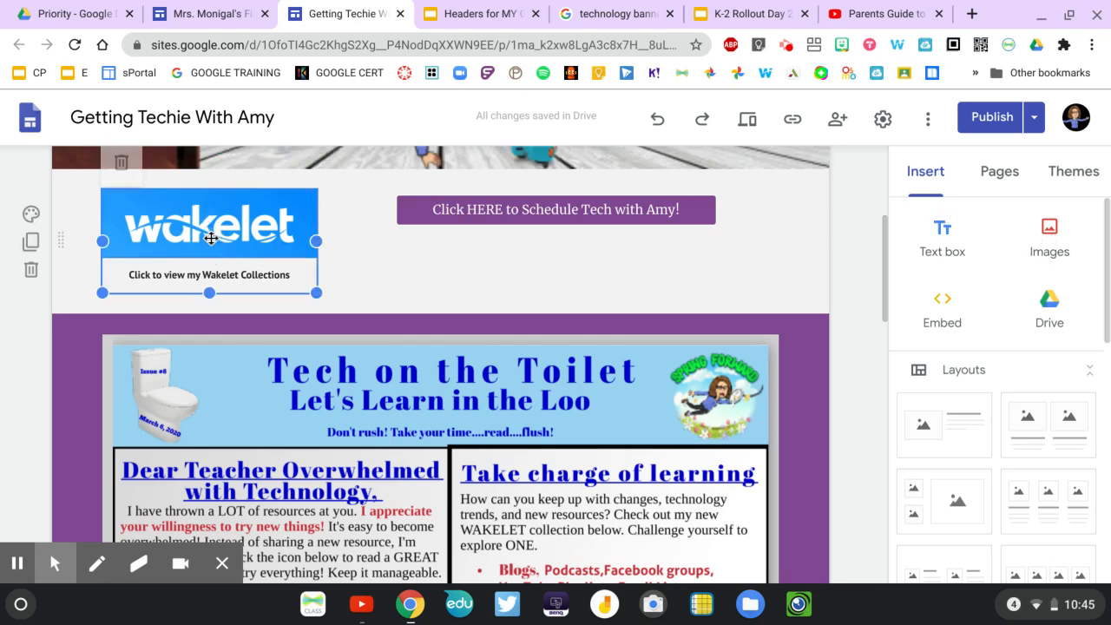
{"action": "left_click", "coordinate": [402, 262]}
{"action": "scroll", "coordinate": [399, 266], "scroll_direction": "down", "scroll_amount": 1}
{"action": "scroll", "coordinate": [398, 265], "scroll_direction": "down", "scroll_amount": 10}
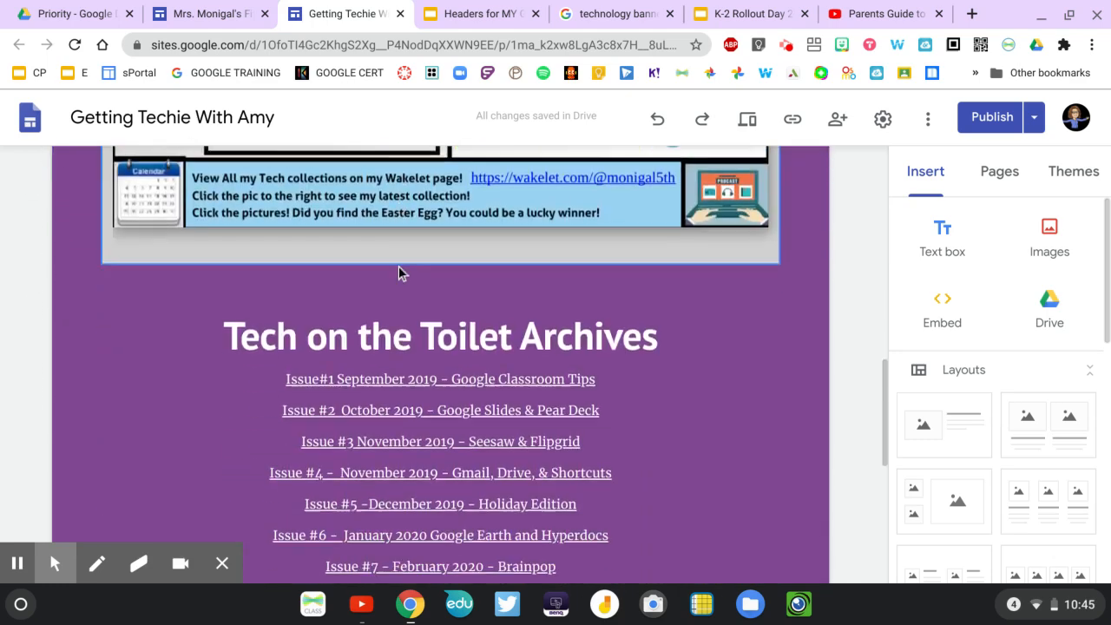
{"action": "left_click", "coordinate": [399, 285]}
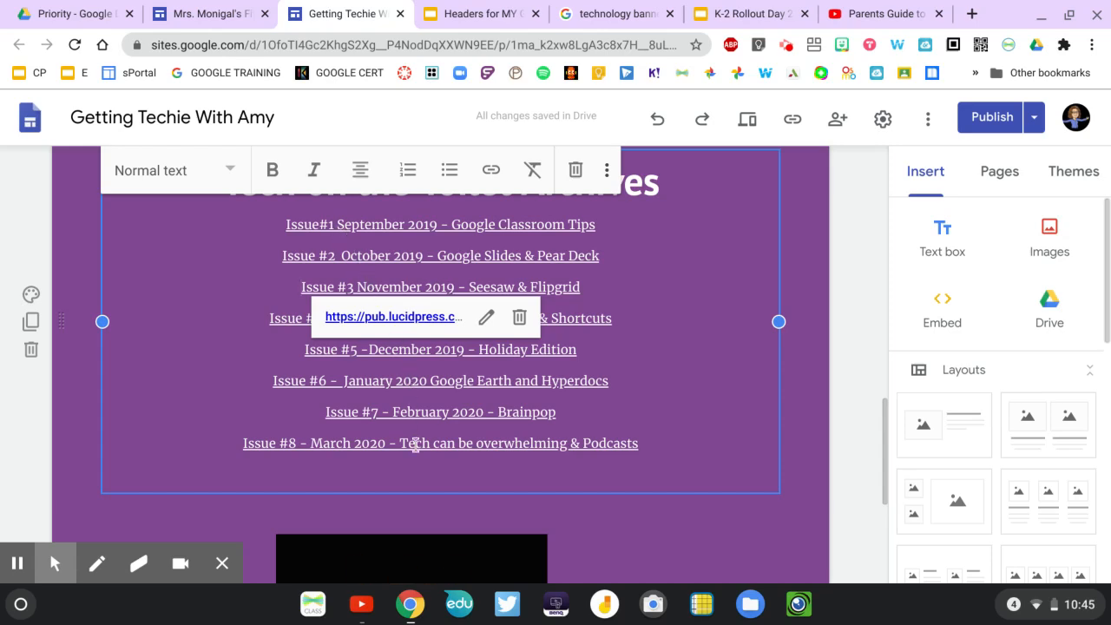
{"action": "scroll", "coordinate": [416, 445], "scroll_direction": "down", "scroll_amount": 5}
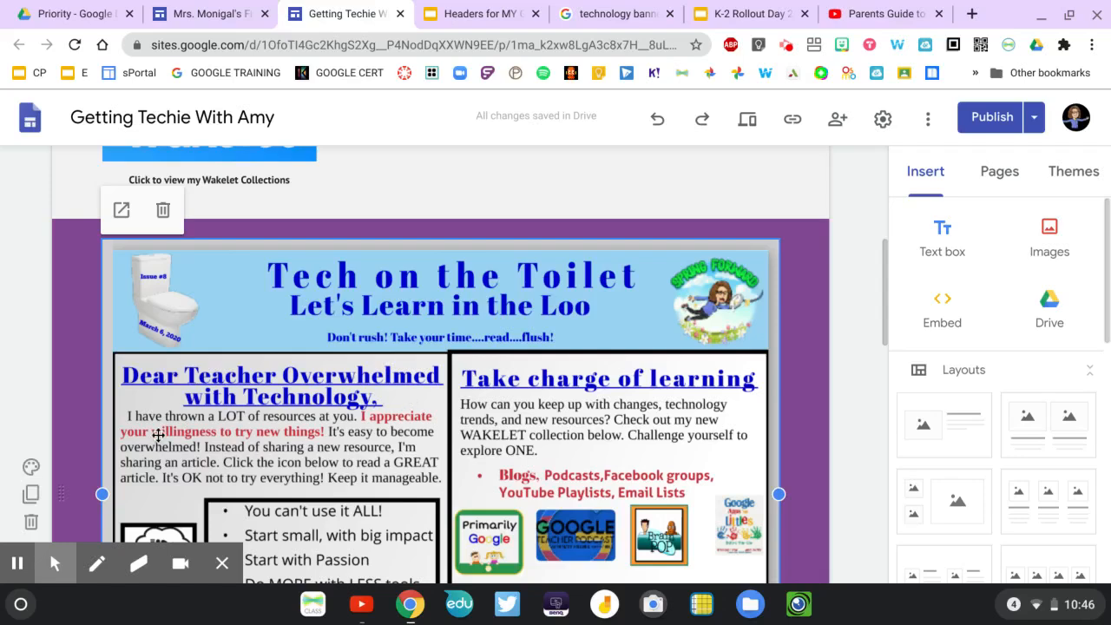
Move the animated avatar section above the Tech on the Toilet Archives section on the home page
{"action": "scroll", "coordinate": [158, 435], "scroll_direction": "down", "scroll_amount": 15}
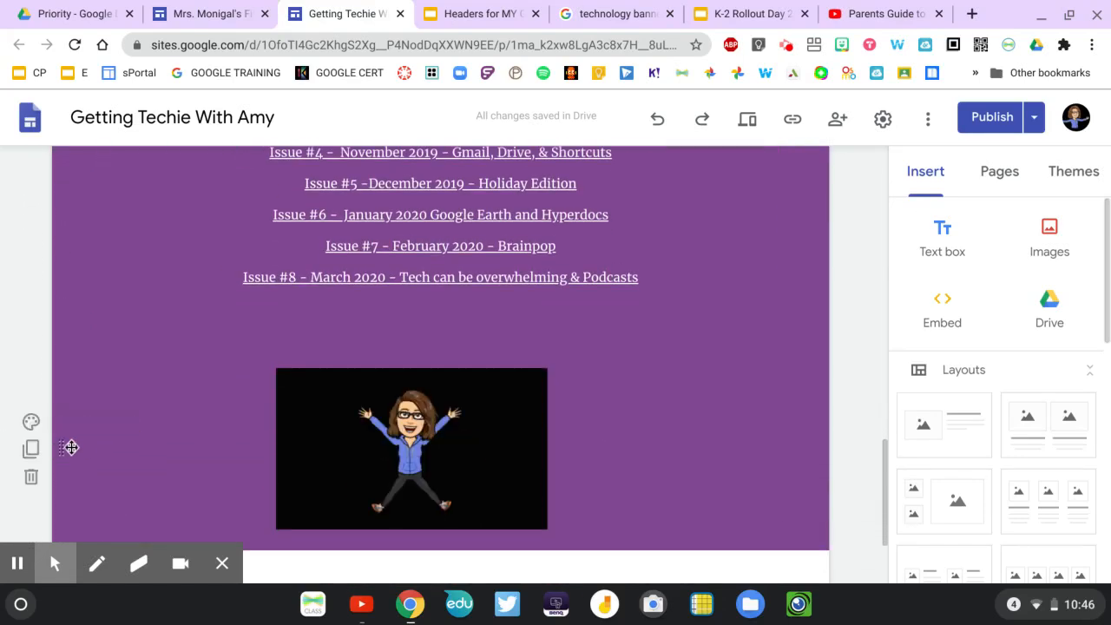
{"action": "left_click_drag", "start_coordinate": [64, 450], "coordinate": [61, 299]}
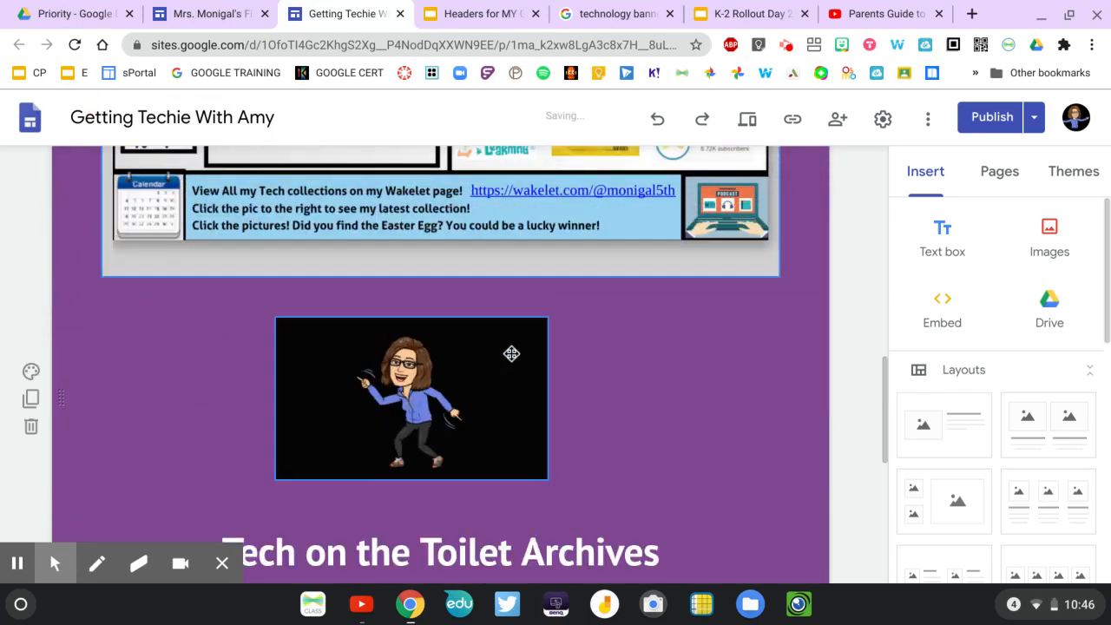
{"action": "scroll", "coordinate": [635, 403], "scroll_direction": "down", "scroll_amount": 5}
{"action": "scroll", "coordinate": [634, 402], "scroll_direction": "up", "scroll_amount": 4}
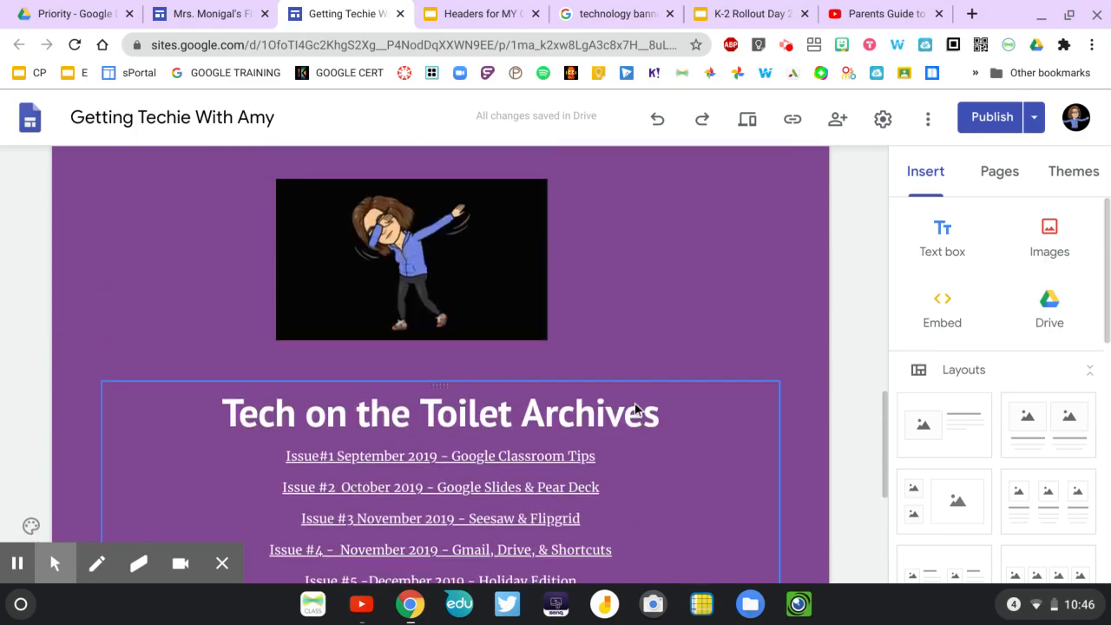
{"action": "scroll", "coordinate": [634, 401], "scroll_direction": "up", "scroll_amount": 8}
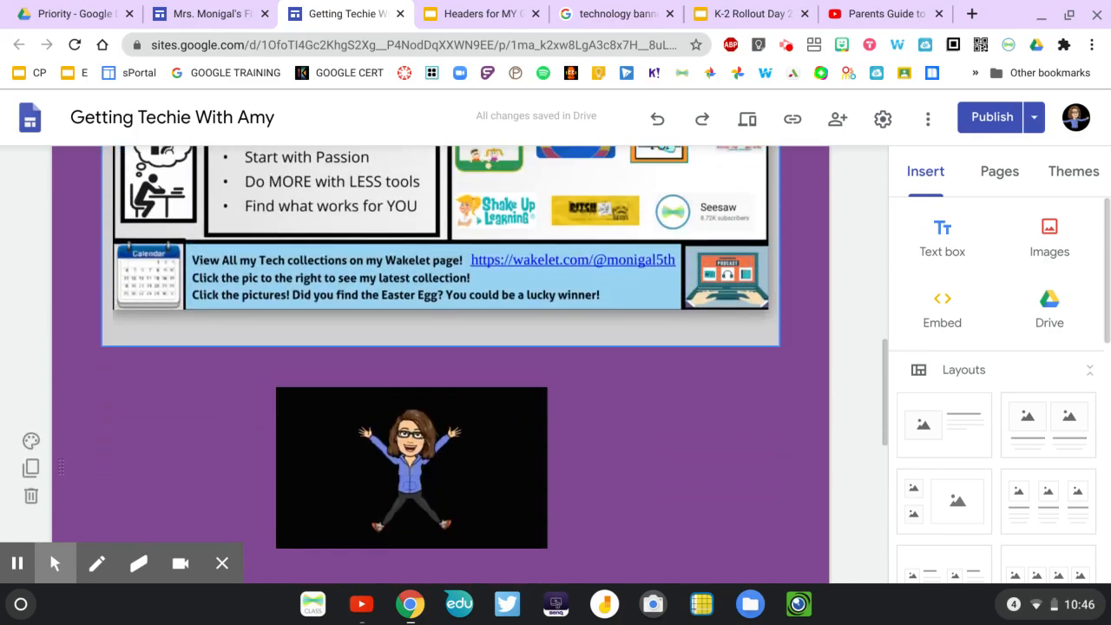
Open the Back to School page and examine its Wakelet collection button and the Summer Magnetic Poetry and Vision Boards content
{"action": "left_click", "coordinate": [998, 171]}
{"action": "left_click", "coordinate": [972, 296]}
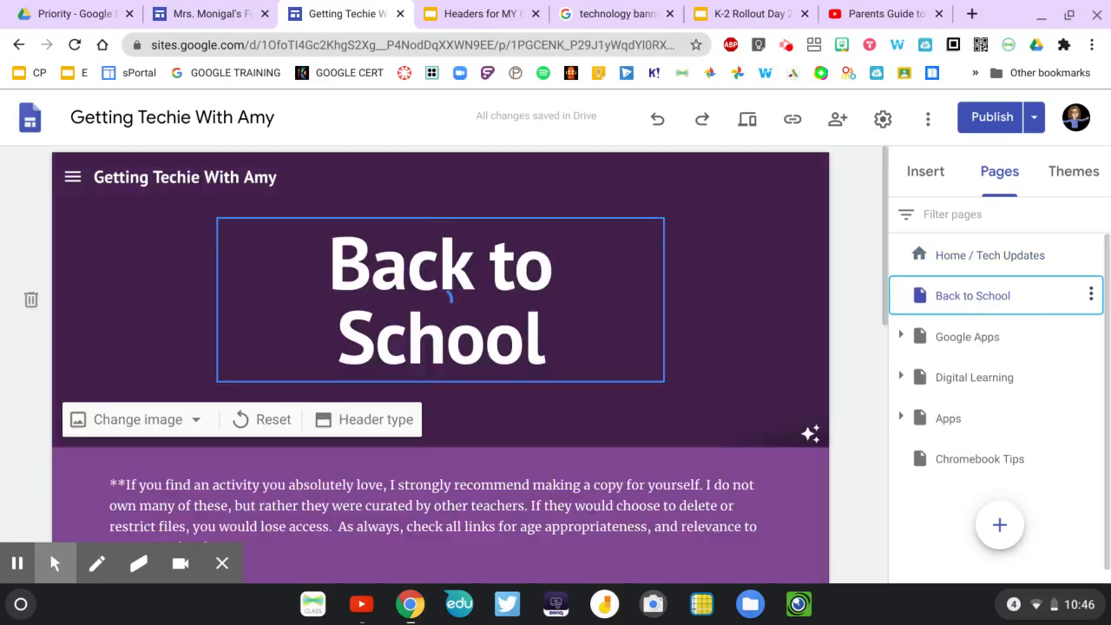
{"action": "scroll", "coordinate": [439, 300], "scroll_direction": "down", "scroll_amount": 5}
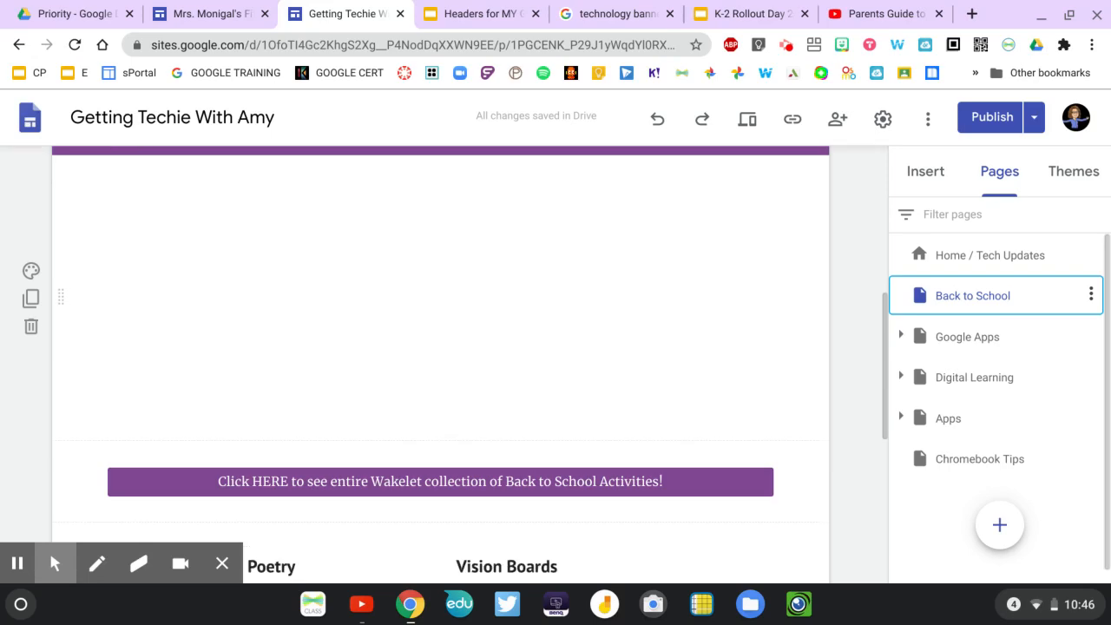
{"action": "scroll", "coordinate": [319, 300], "scroll_direction": "down", "scroll_amount": 3}
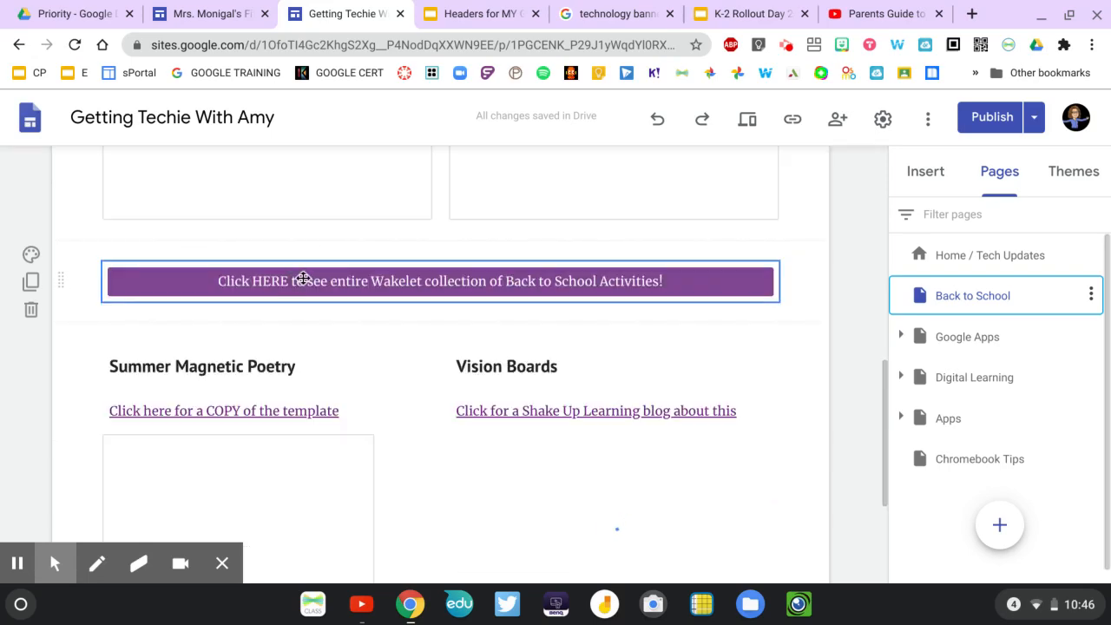
{"action": "scroll", "coordinate": [606, 351], "scroll_direction": "down", "scroll_amount": 3}
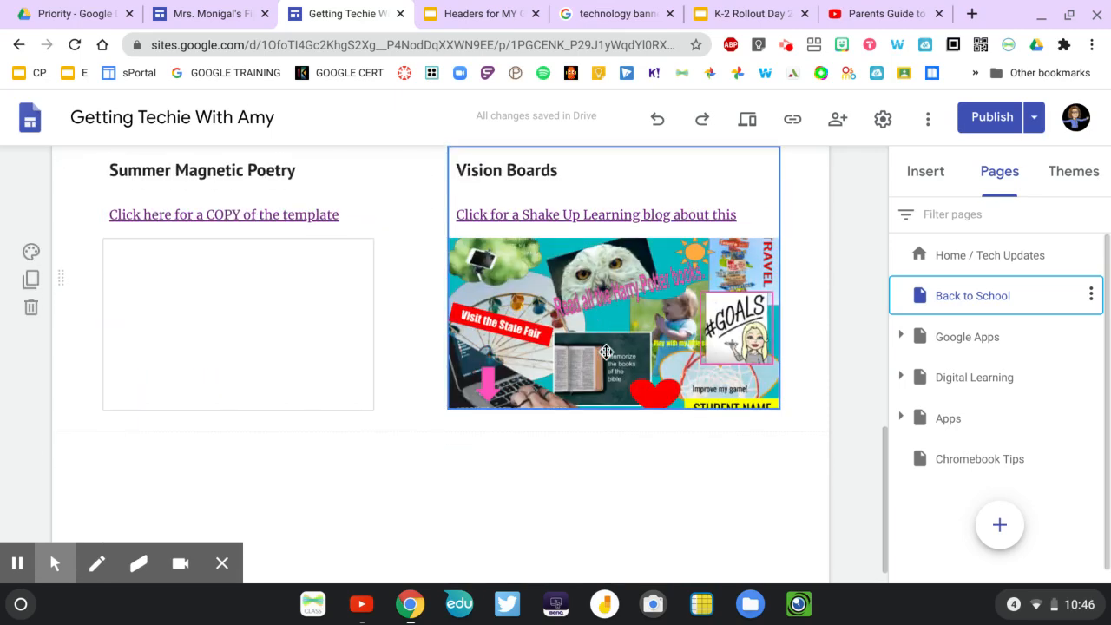
Return to the fifth-grade site and view its Google Classroom and Literacy pages
{"action": "scroll", "coordinate": [606, 352], "scroll_direction": "up", "scroll_amount": 1}
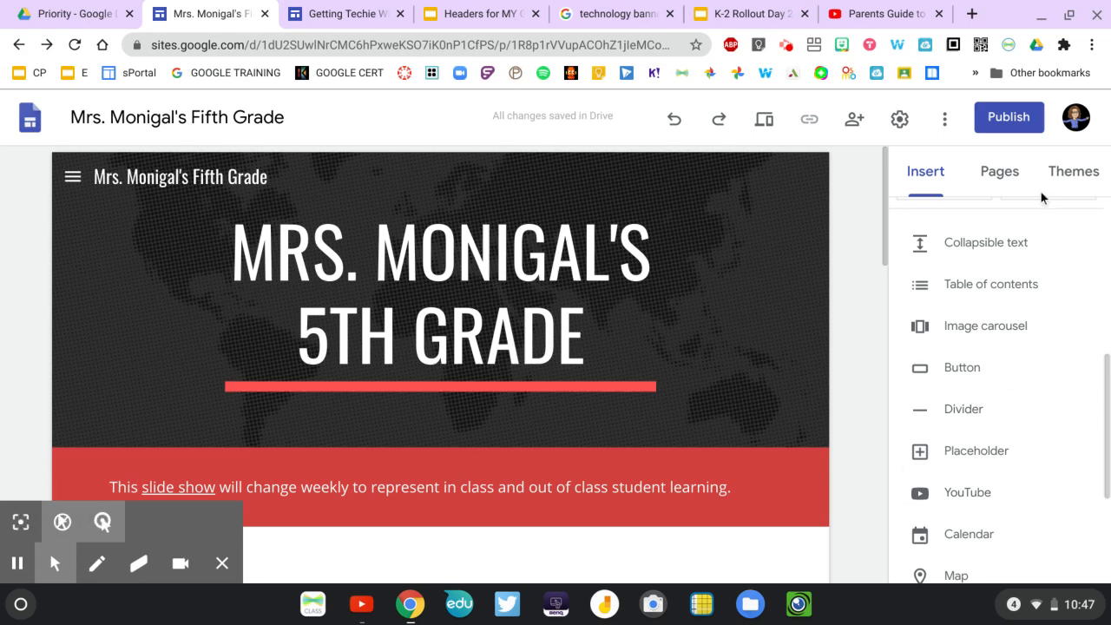
{"action": "left_click", "coordinate": [997, 172]}
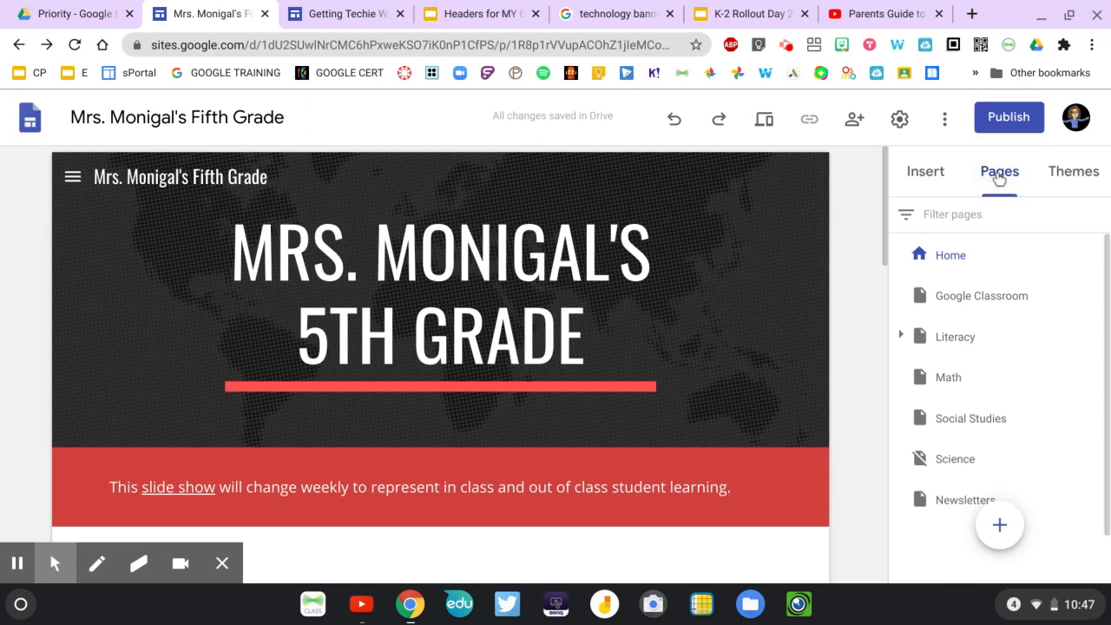
{"action": "left_click", "coordinate": [975, 296]}
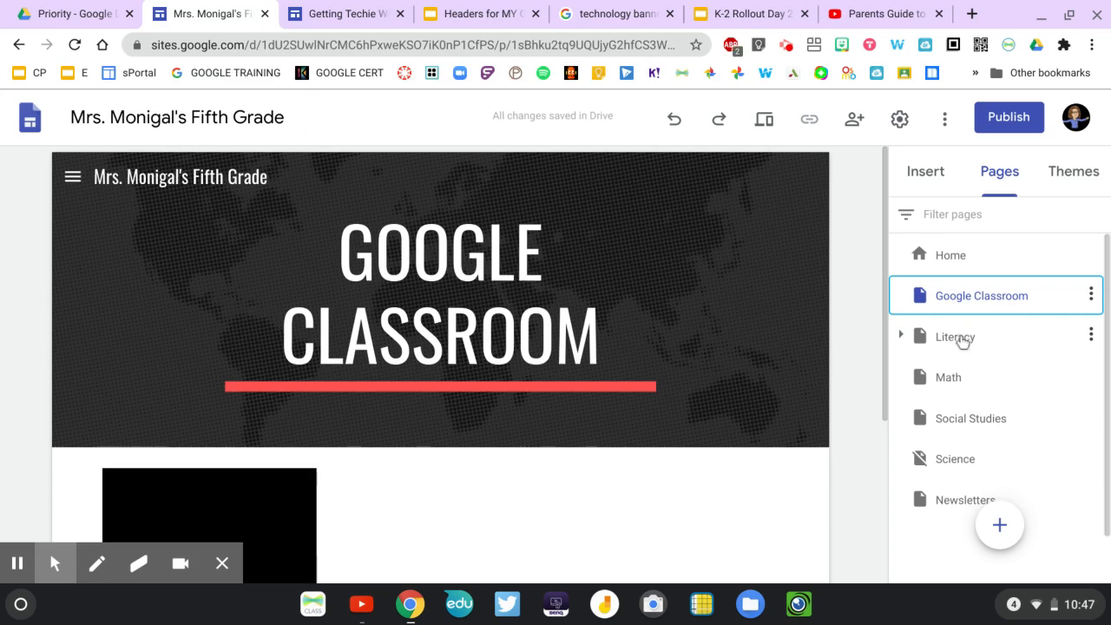
{"action": "left_click", "coordinate": [960, 342]}
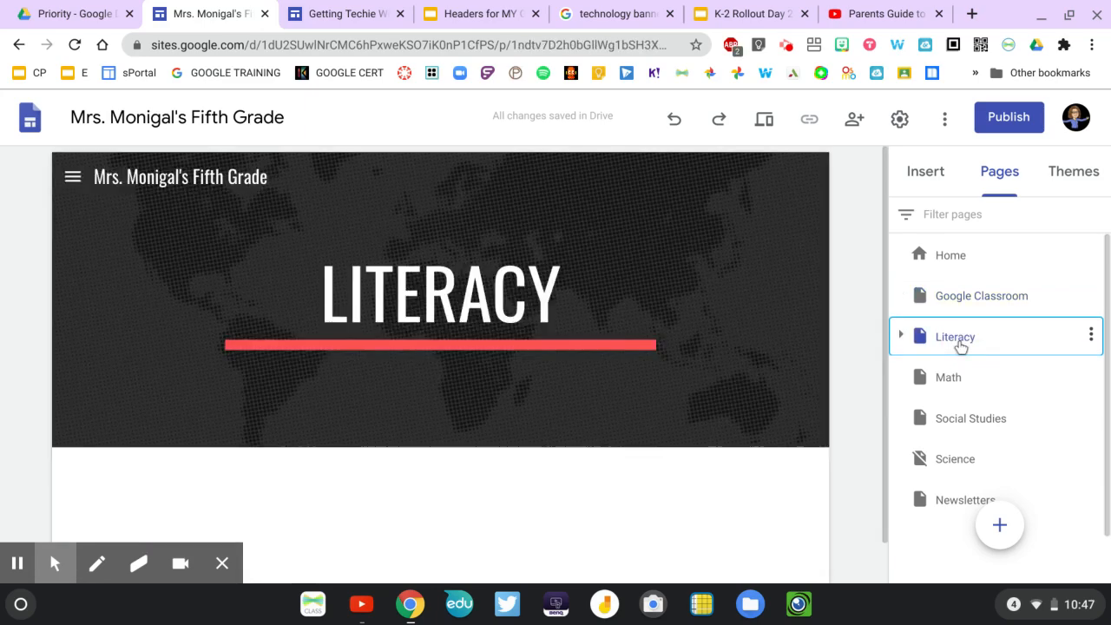
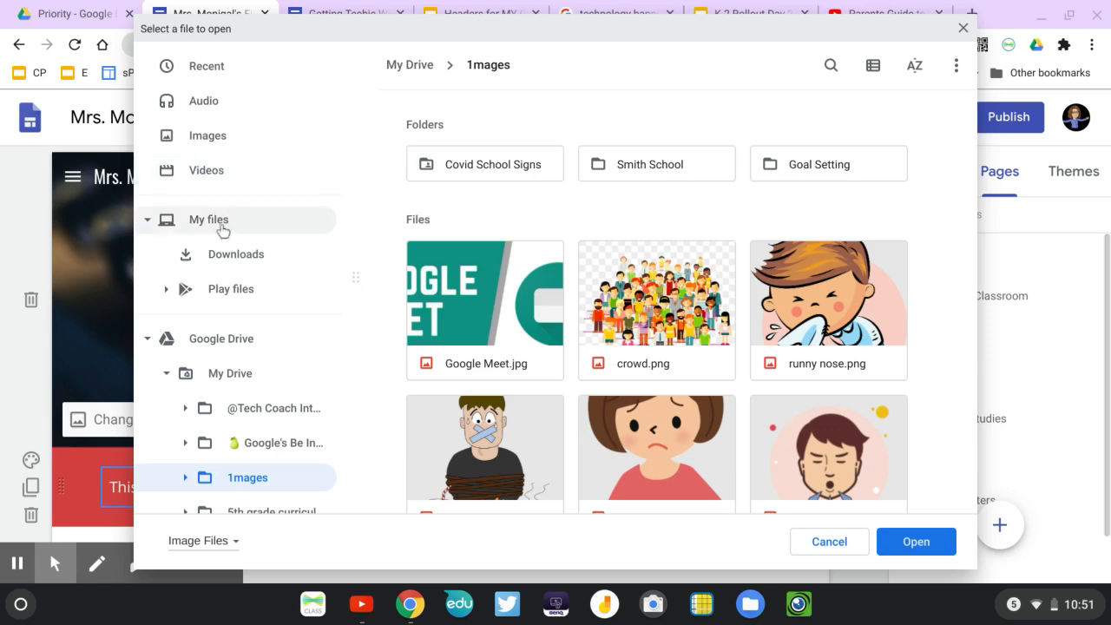
Upload the recent image whose file name begins "Headers for MY Go" as the home page's header image
{"action": "left_click", "coordinate": [227, 255]}
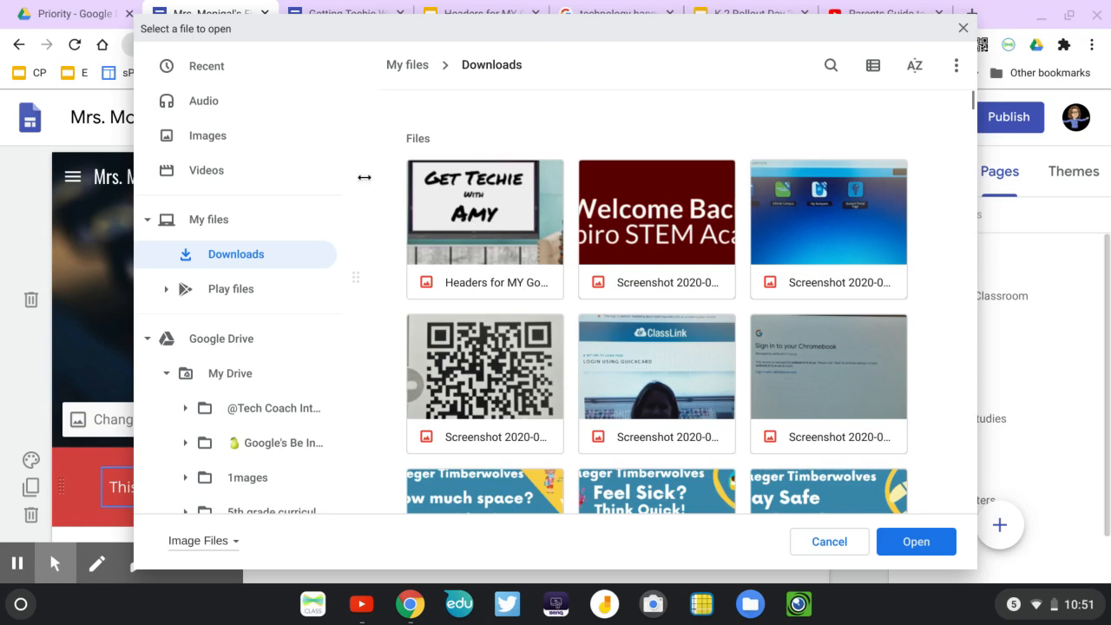
{"action": "left_click", "coordinate": [209, 75]}
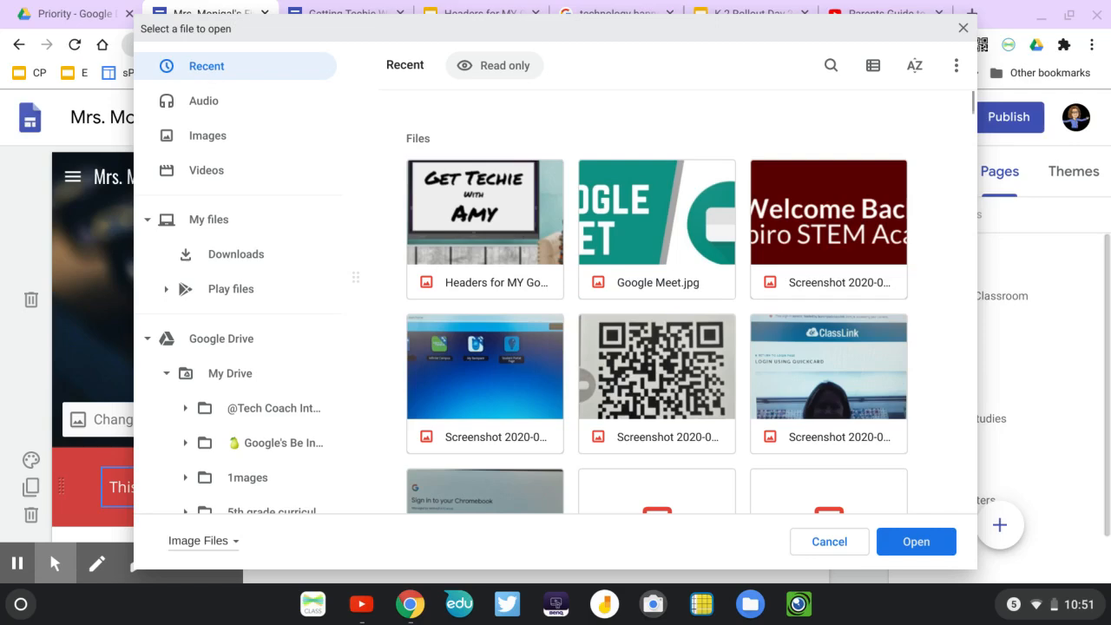
{"action": "left_click", "coordinate": [453, 218]}
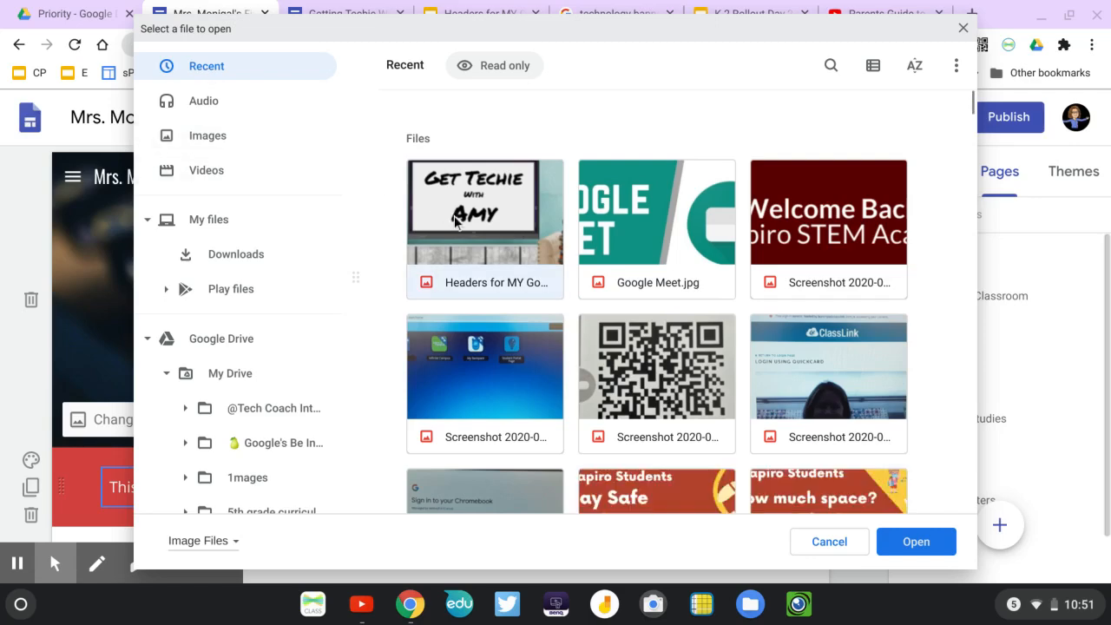
{"action": "left_click", "coordinate": [913, 542]}
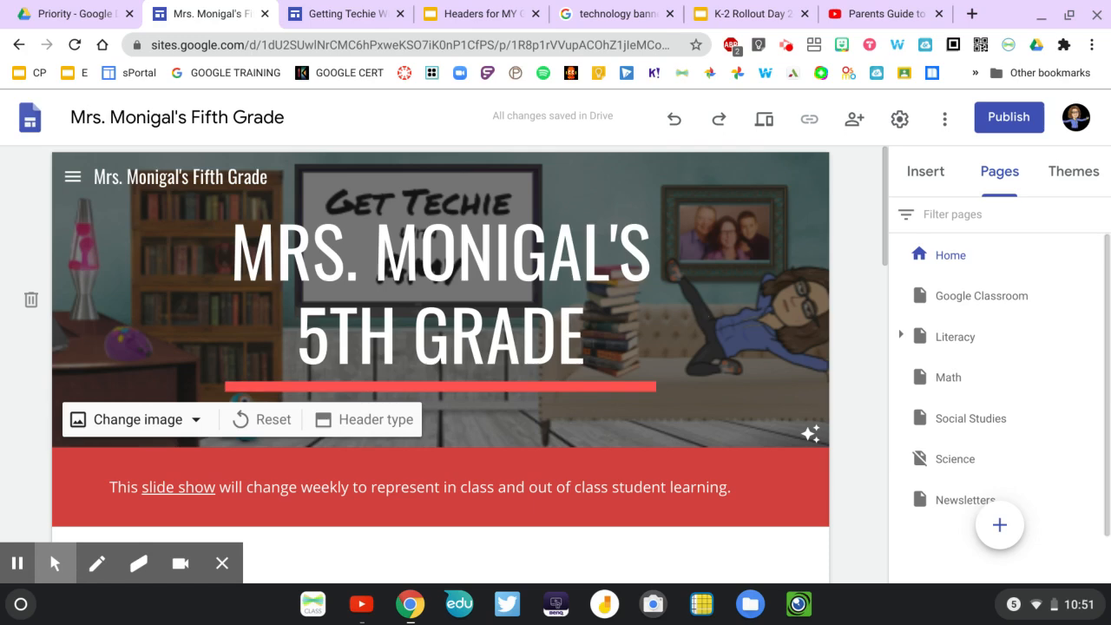
Remove the readability adjustment from the home page's header image and delete the title text overlaying it
{"action": "left_click", "coordinate": [810, 439]}
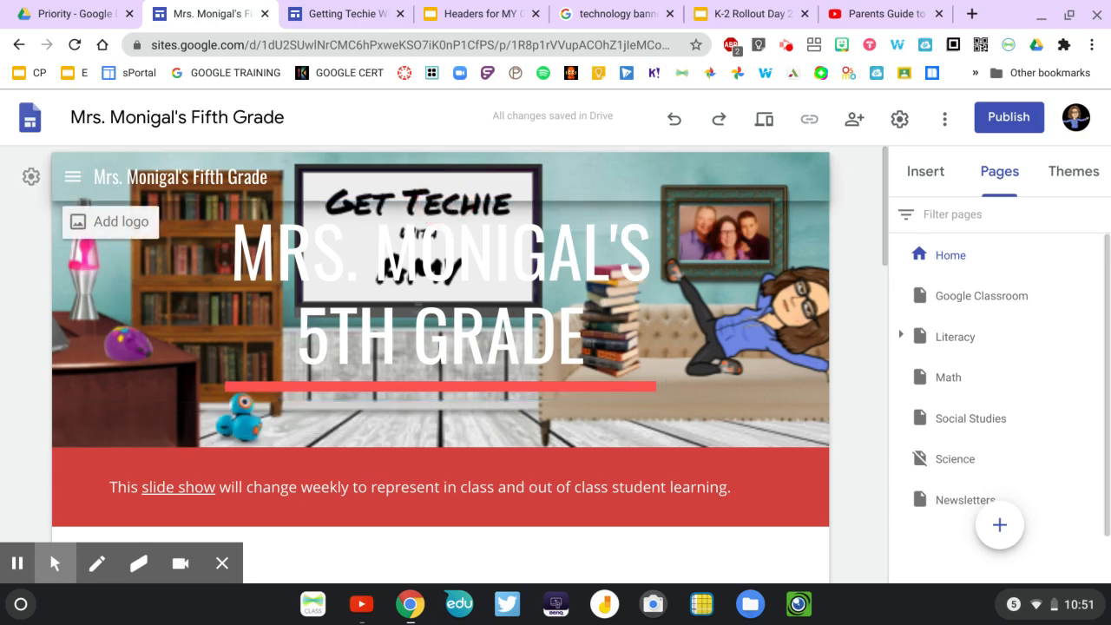
{"action": "left_click", "coordinate": [452, 256]}
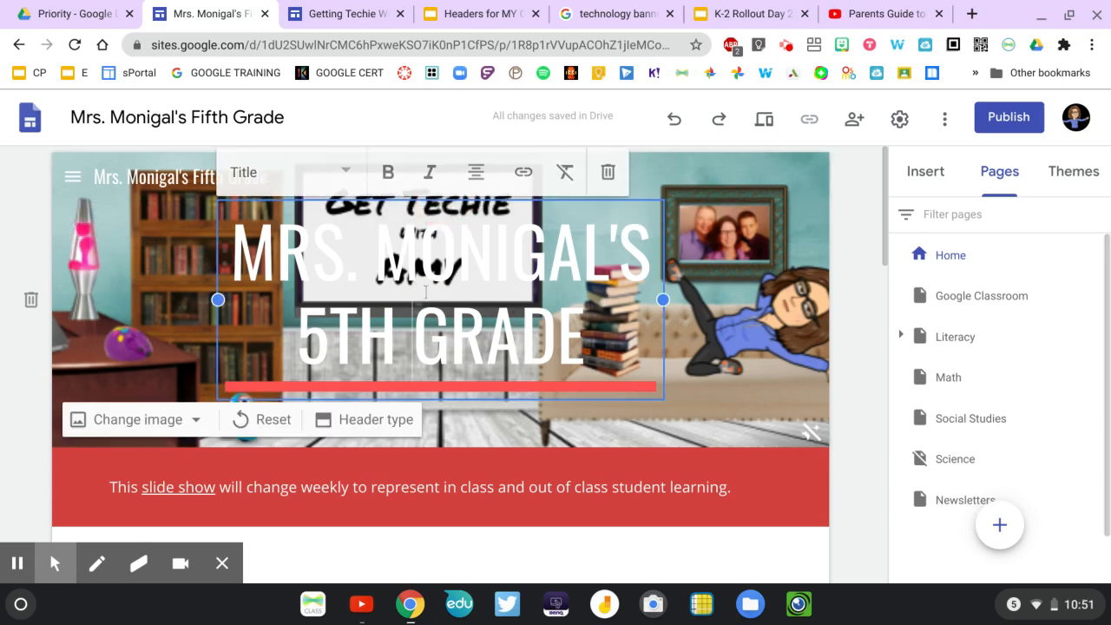
{"action": "left_click", "coordinate": [608, 173]}
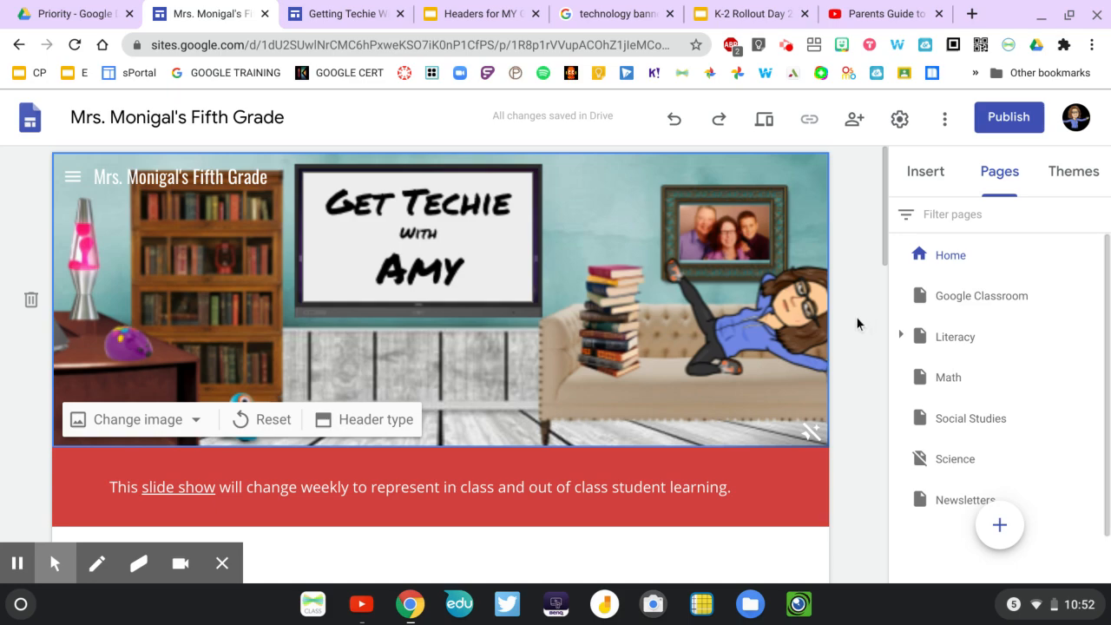
{"action": "scroll", "coordinate": [857, 324], "scroll_direction": "down", "scroll_amount": 7}
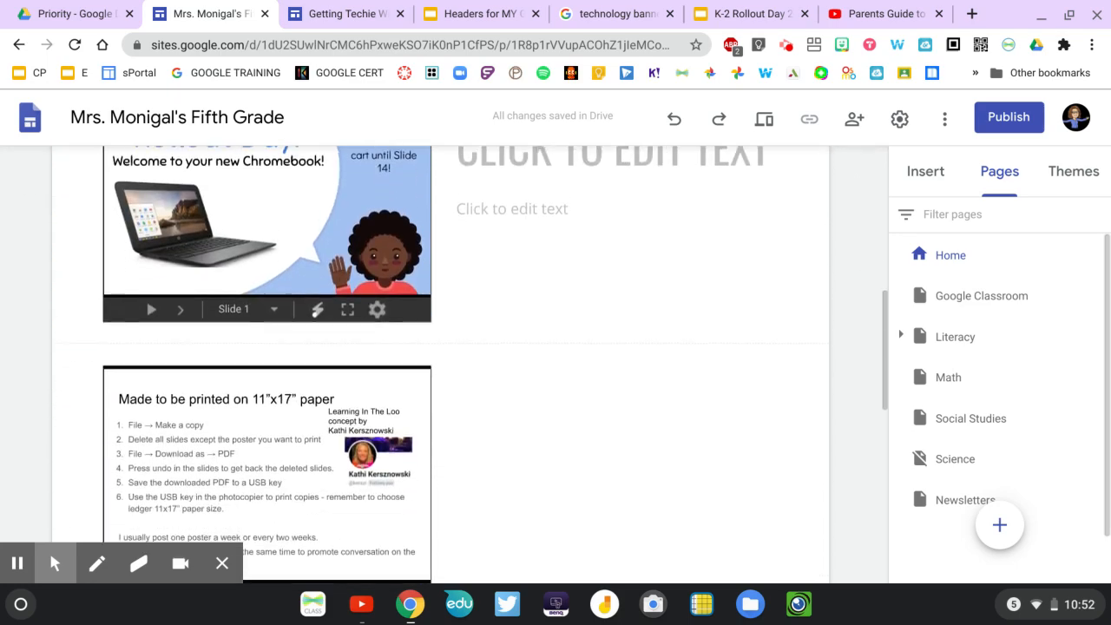
{"action": "scroll", "coordinate": [441, 347], "scroll_direction": "up", "scroll_amount": 8}
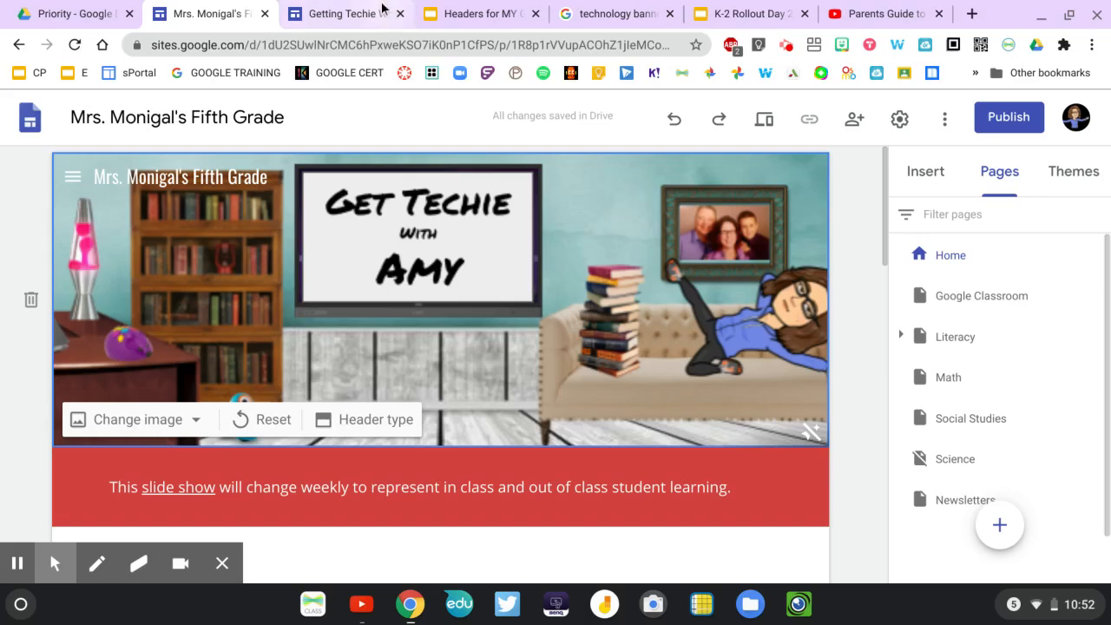
Switch to the Getting Techie site and compare the headers of its Google Apps, Digital Learning and Apps pages
{"action": "left_click", "coordinate": [310, 26]}
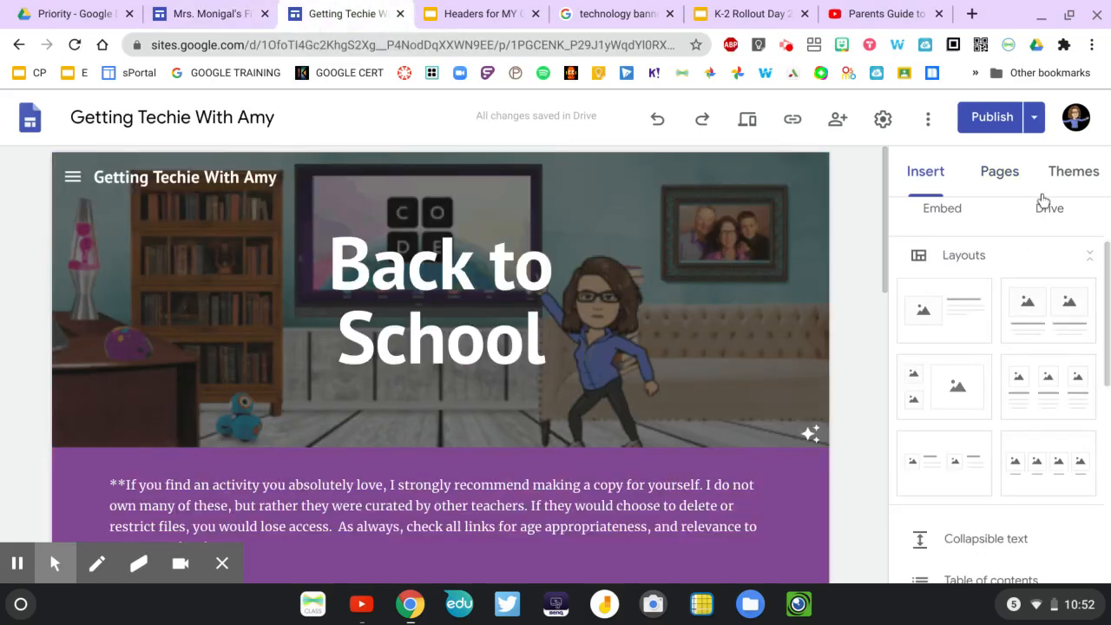
{"action": "left_click", "coordinate": [1010, 184]}
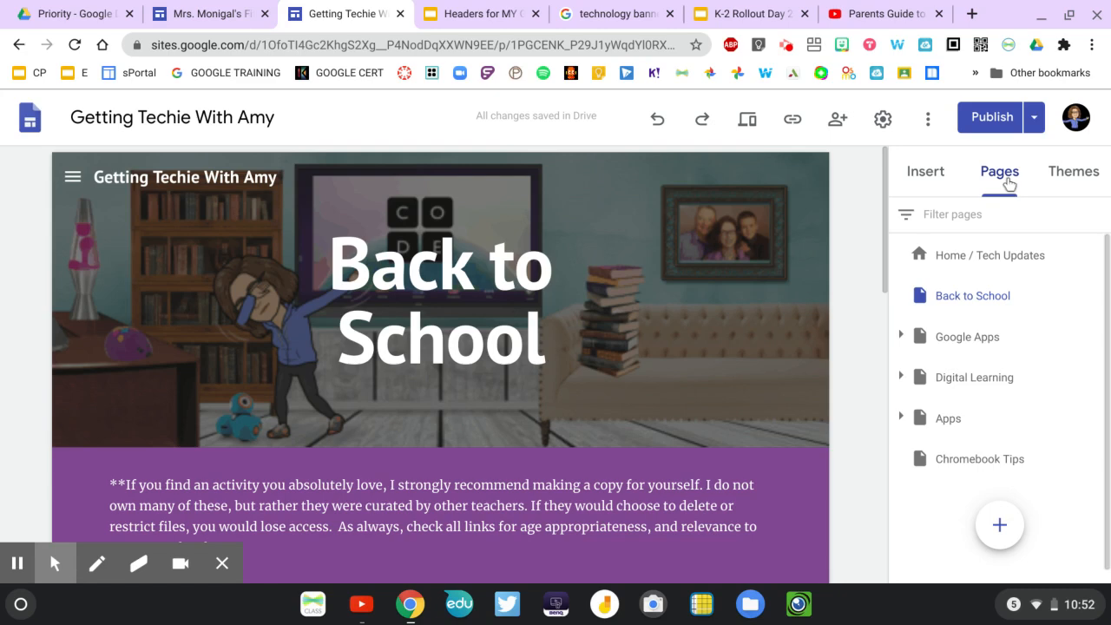
{"action": "left_click", "coordinate": [948, 340]}
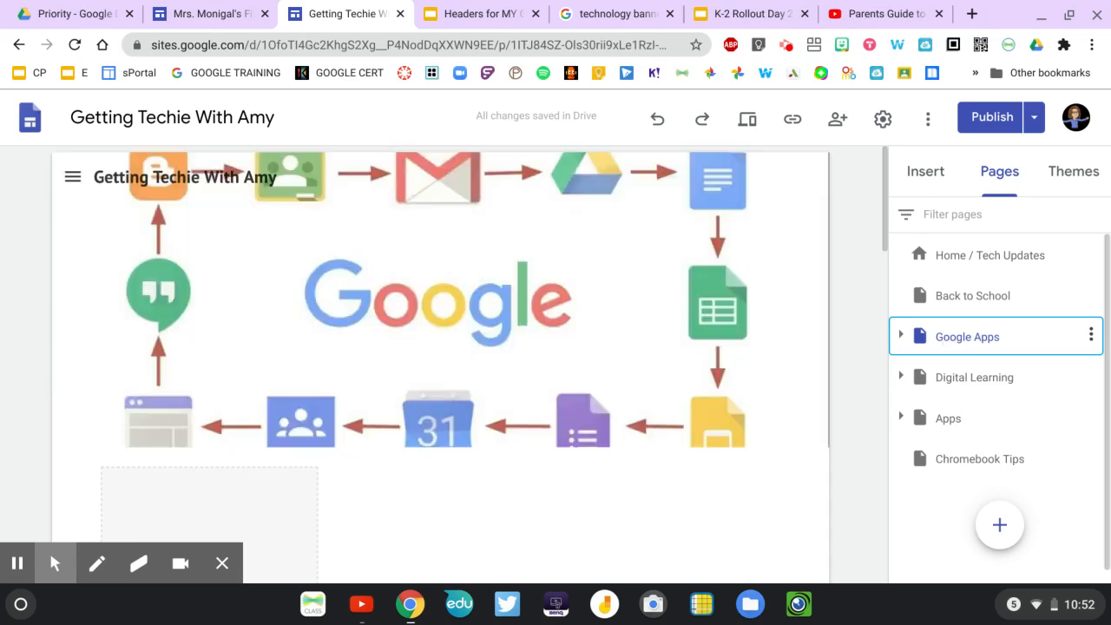
{"action": "mouse_move", "coordinate": [295, 281]}
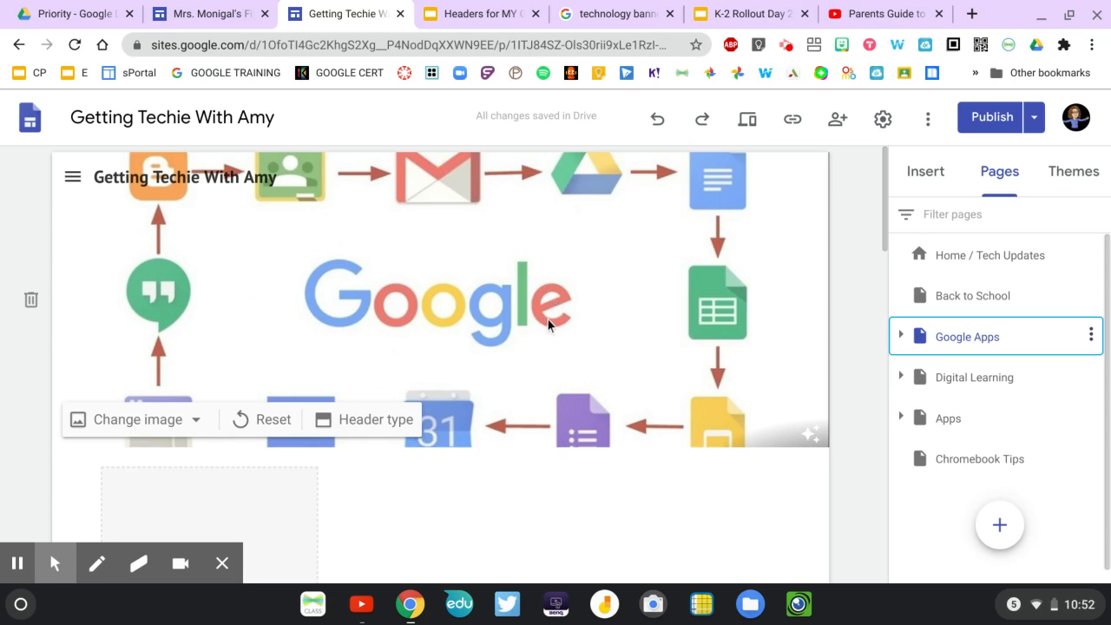
{"action": "left_click", "coordinate": [944, 379]}
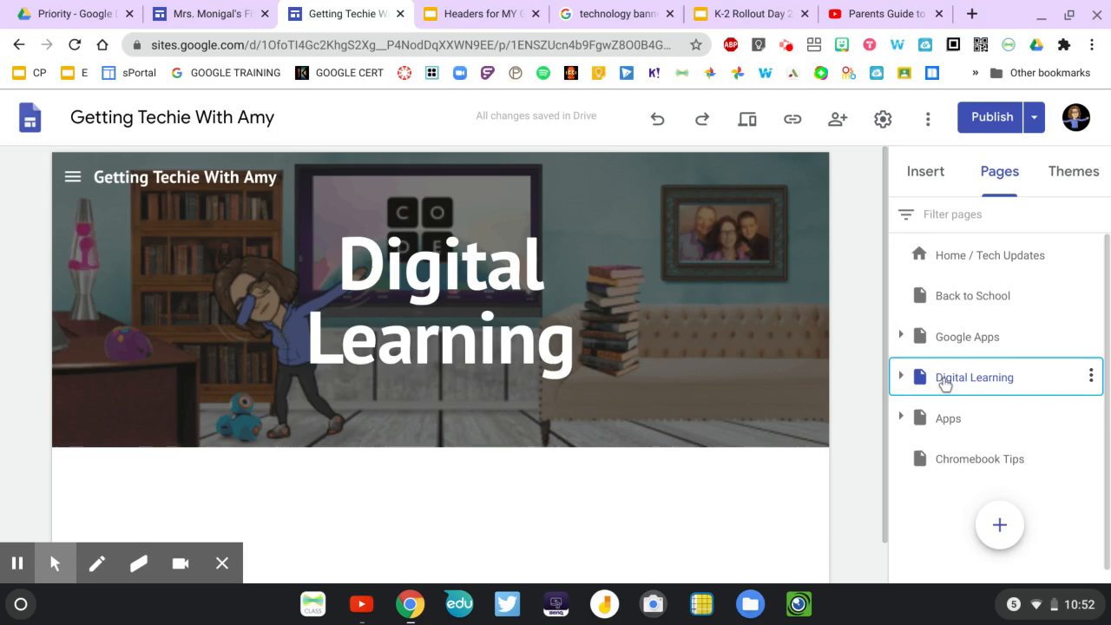
{"action": "left_click", "coordinate": [943, 422]}
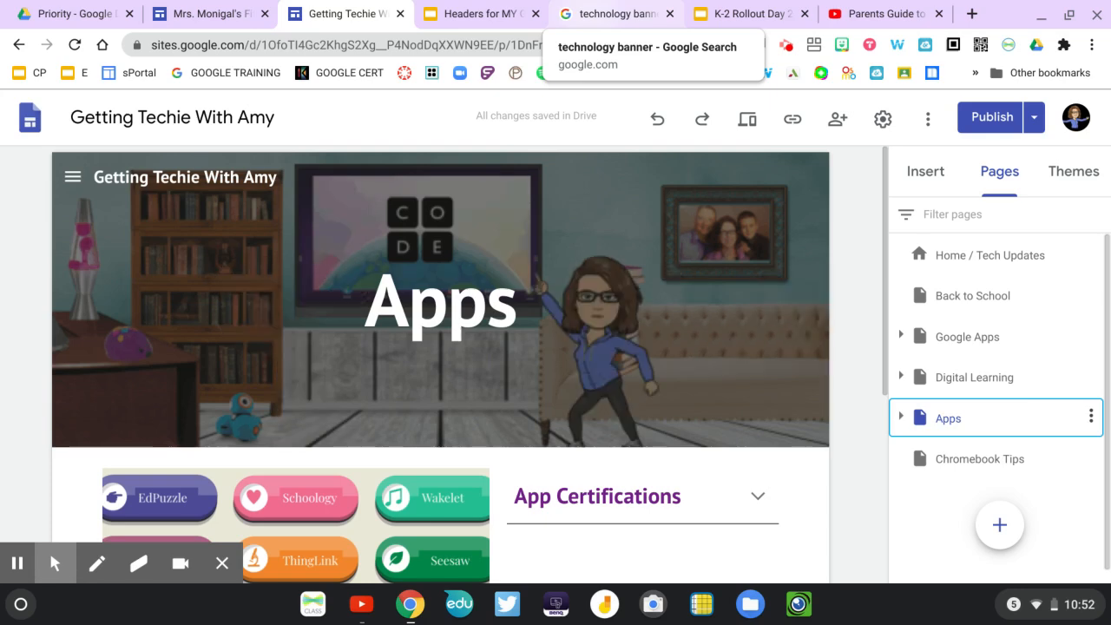
Examine the available insert elements, from text boxes and layouts to charts, and the Apps page's image of app buttons
{"action": "left_click", "coordinate": [913, 174]}
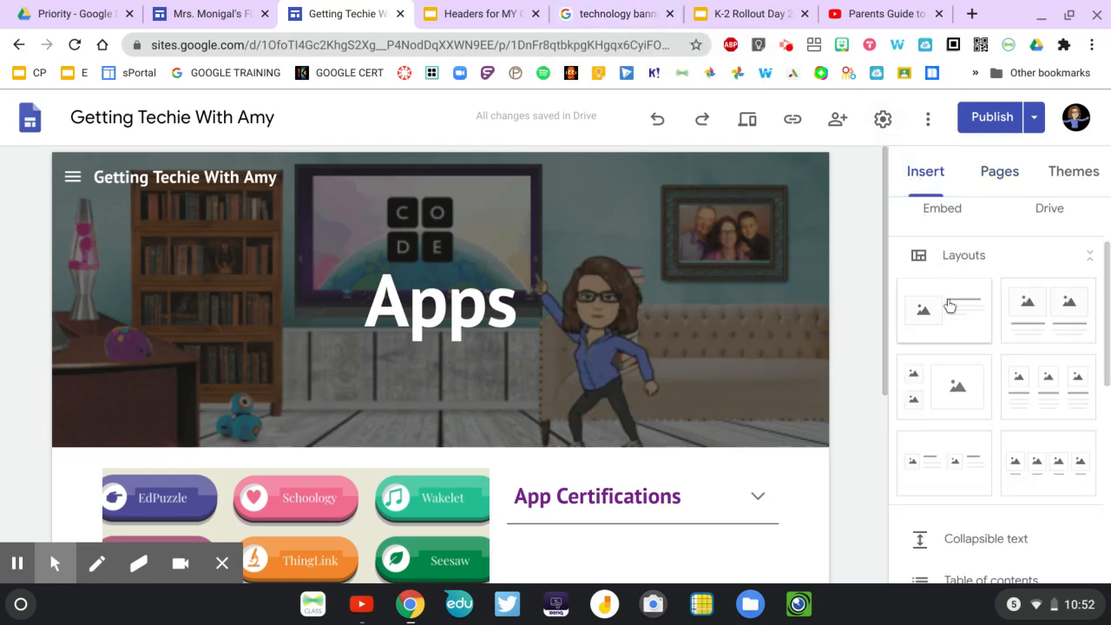
{"action": "scroll", "coordinate": [949, 304], "scroll_direction": "down", "scroll_amount": 3}
{"action": "scroll", "coordinate": [948, 304], "scroll_direction": "down", "scroll_amount": 3}
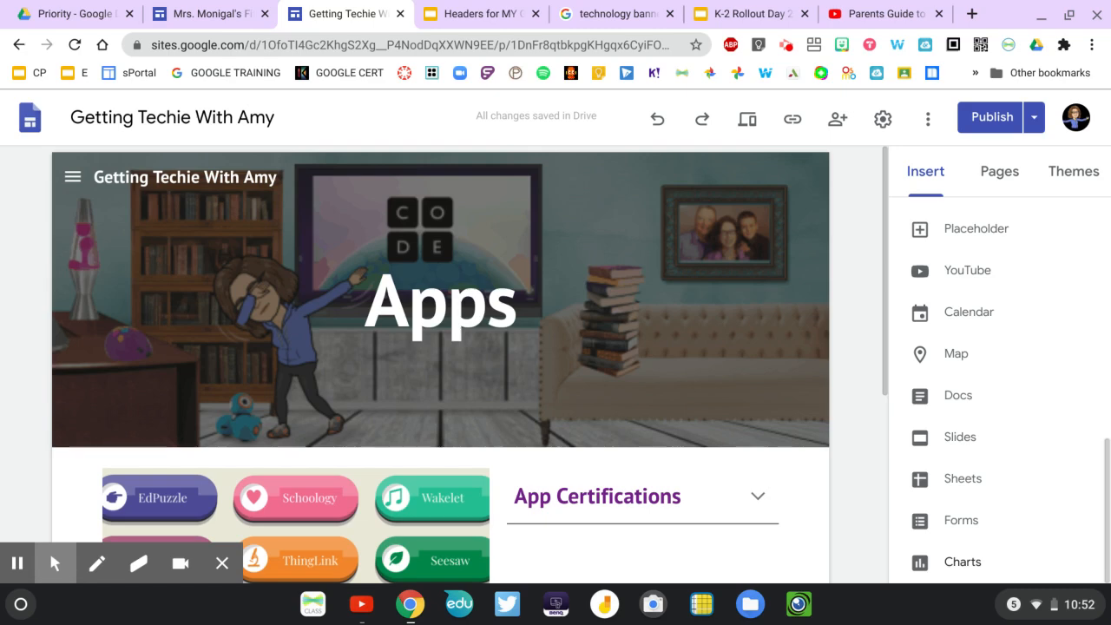
{"action": "scroll", "coordinate": [998, 570], "scroll_direction": "up", "scroll_amount": 5}
{"action": "scroll", "coordinate": [989, 569], "scroll_direction": "up", "scroll_amount": 2}
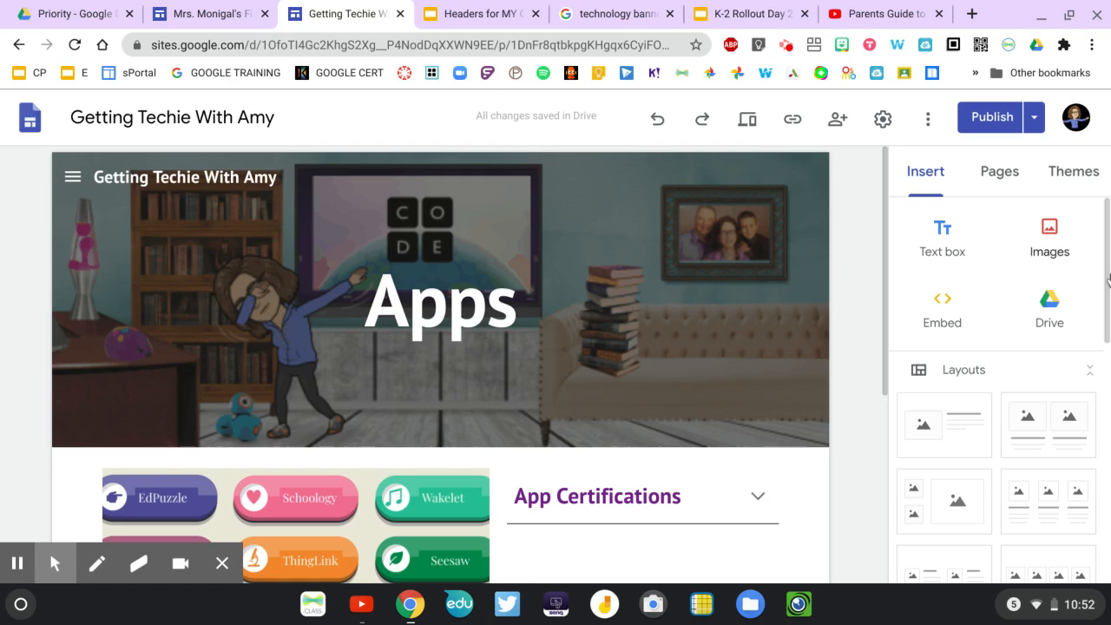
{"action": "scroll", "coordinate": [945, 392], "scroll_direction": "down", "scroll_amount": 5}
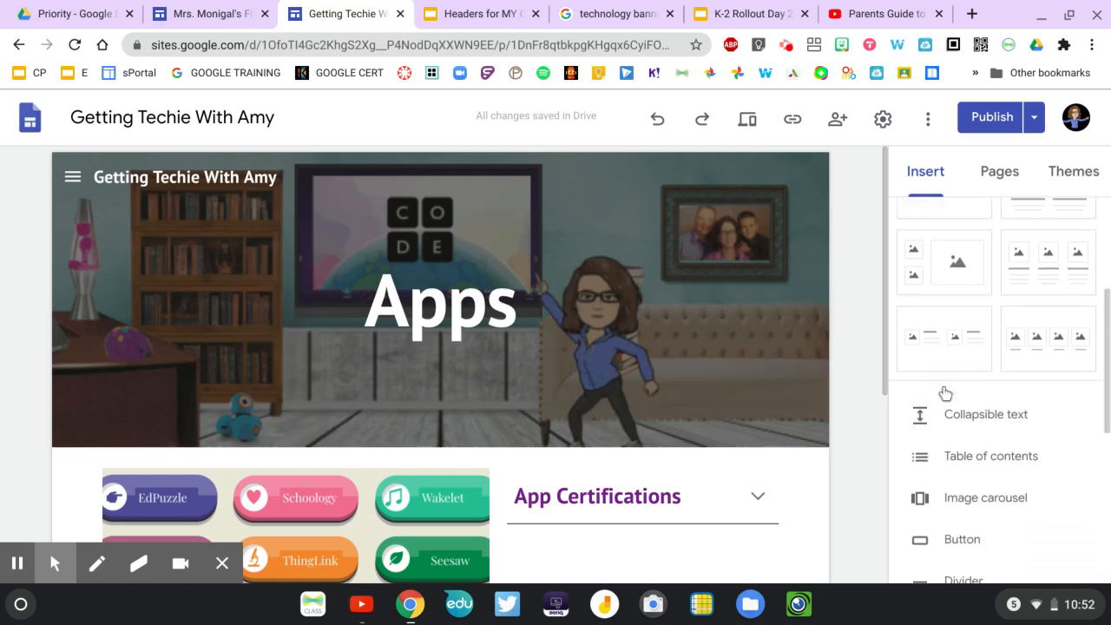
{"action": "scroll", "coordinate": [555, 416], "scroll_direction": "down", "scroll_amount": 4}
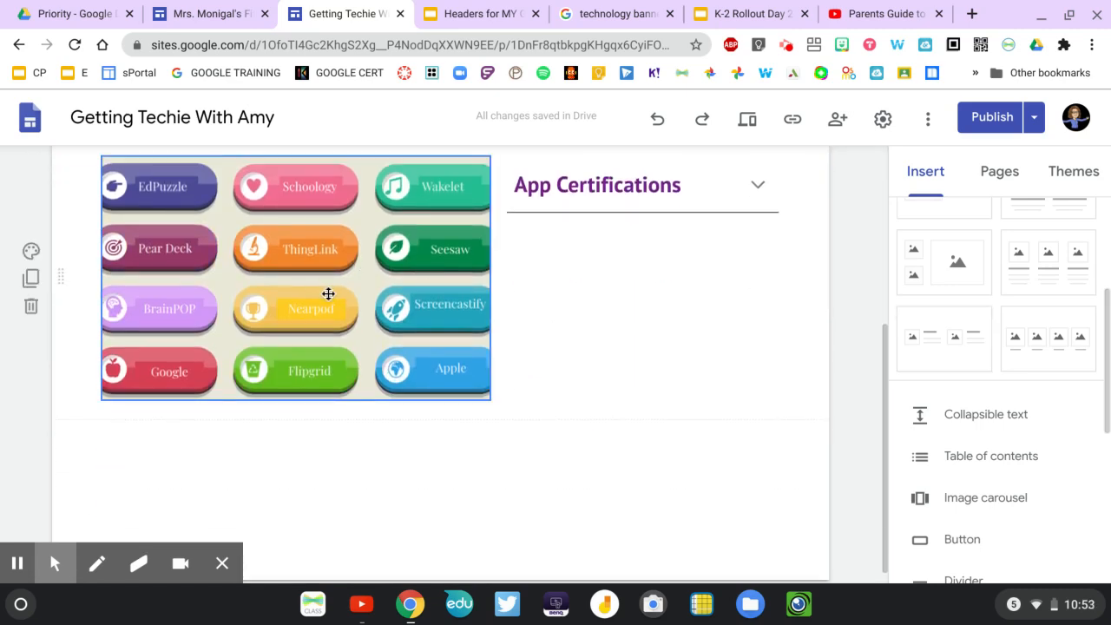
{"action": "scroll", "coordinate": [740, 321], "scroll_direction": "up", "scroll_amount": 4}
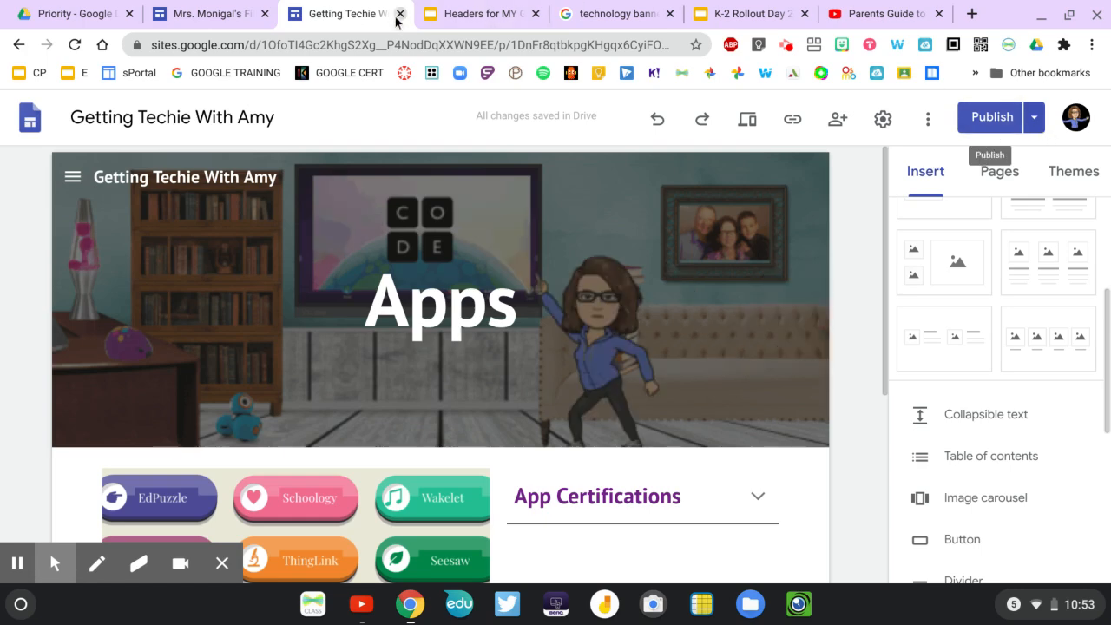
Publish the fifth-grade site at its prefilled web address, with the published site's visibility set to Public
{"action": "left_click", "coordinate": [174, 13]}
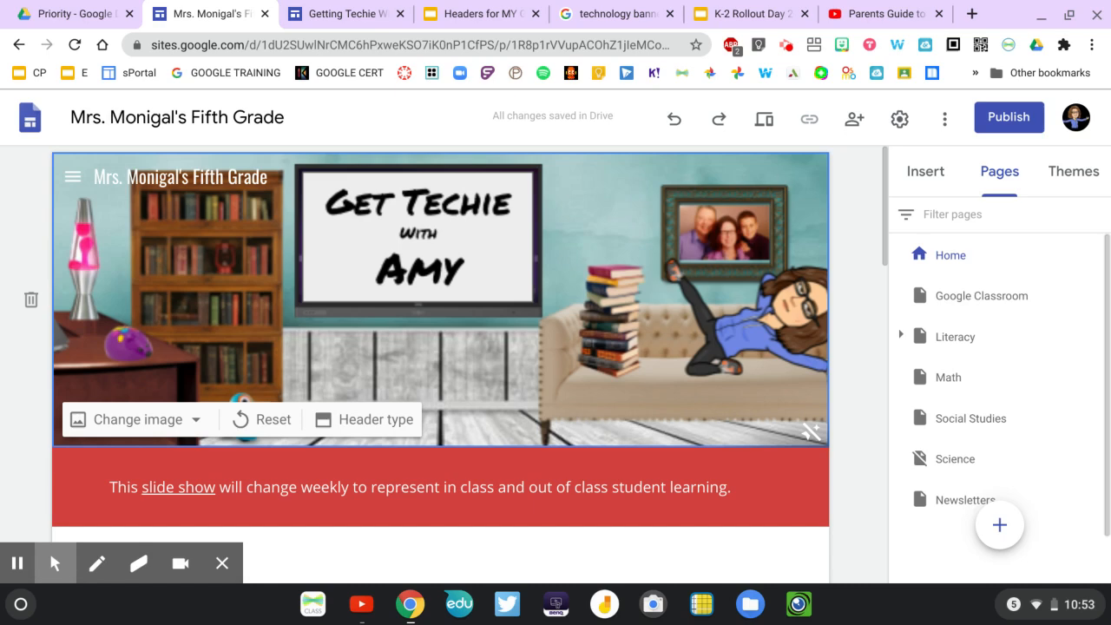
{"action": "left_click", "coordinate": [1025, 124]}
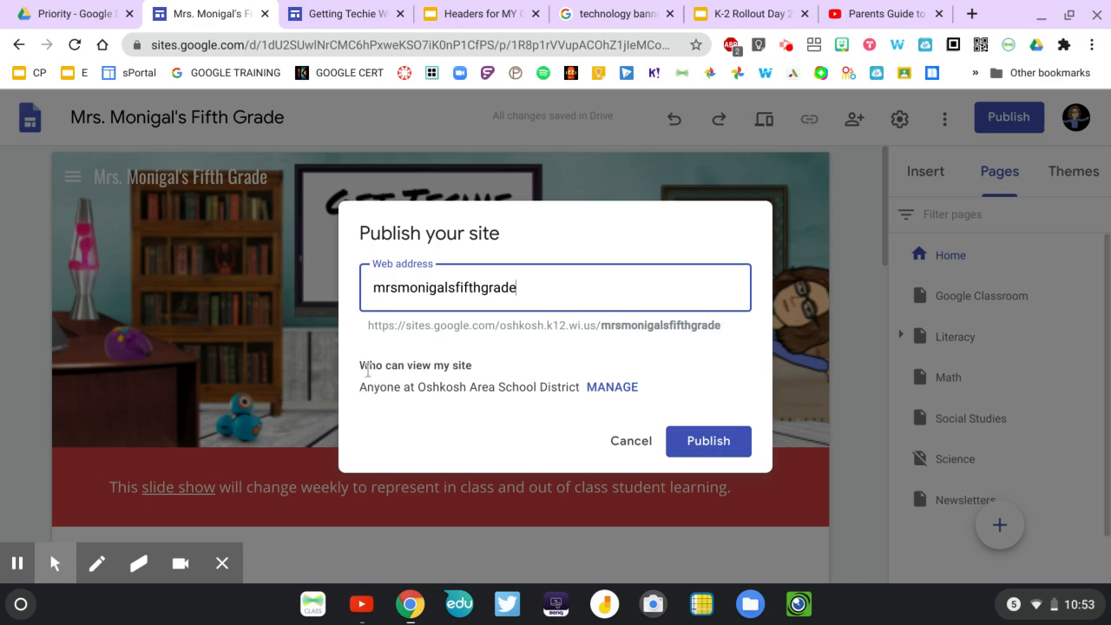
{"action": "left_click", "coordinate": [615, 389]}
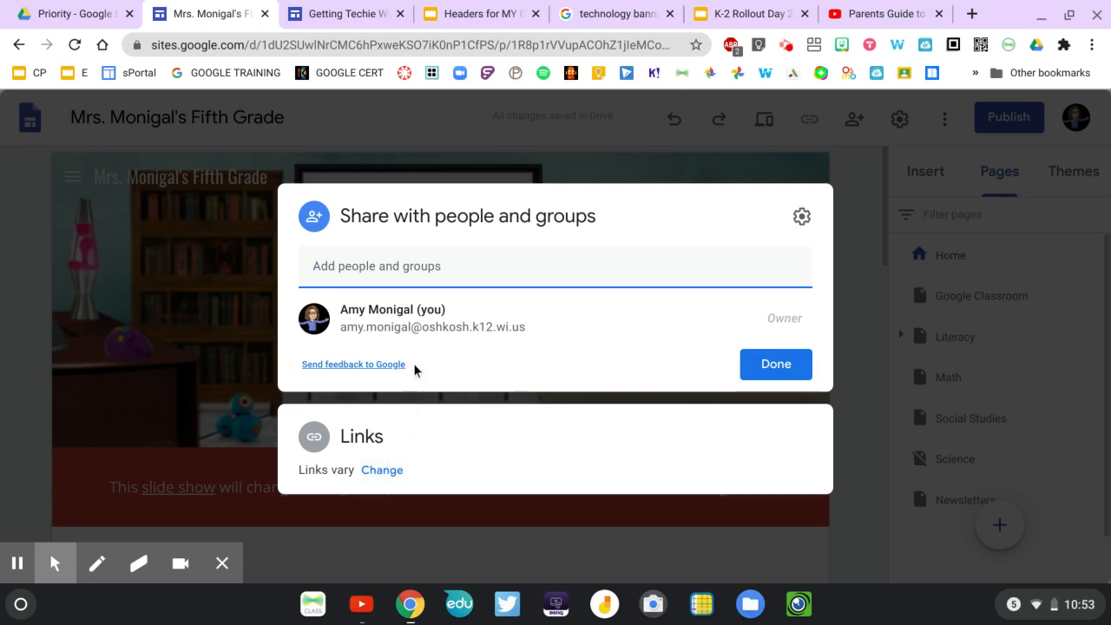
{"action": "left_click", "coordinate": [387, 471]}
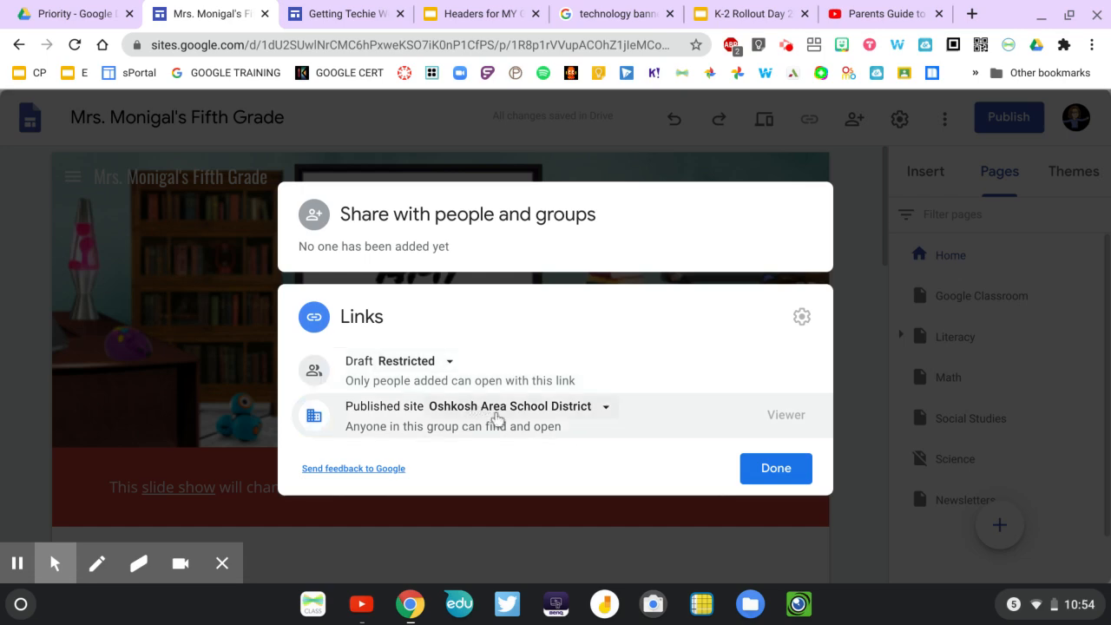
{"action": "left_click", "coordinate": [607, 408]}
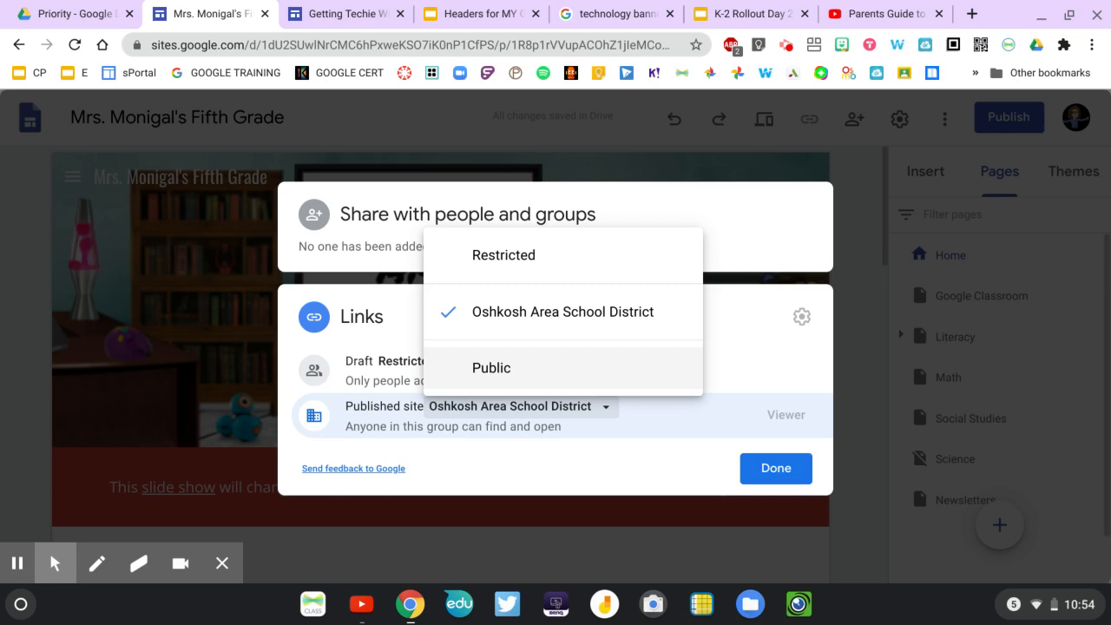
{"action": "left_click", "coordinate": [486, 372]}
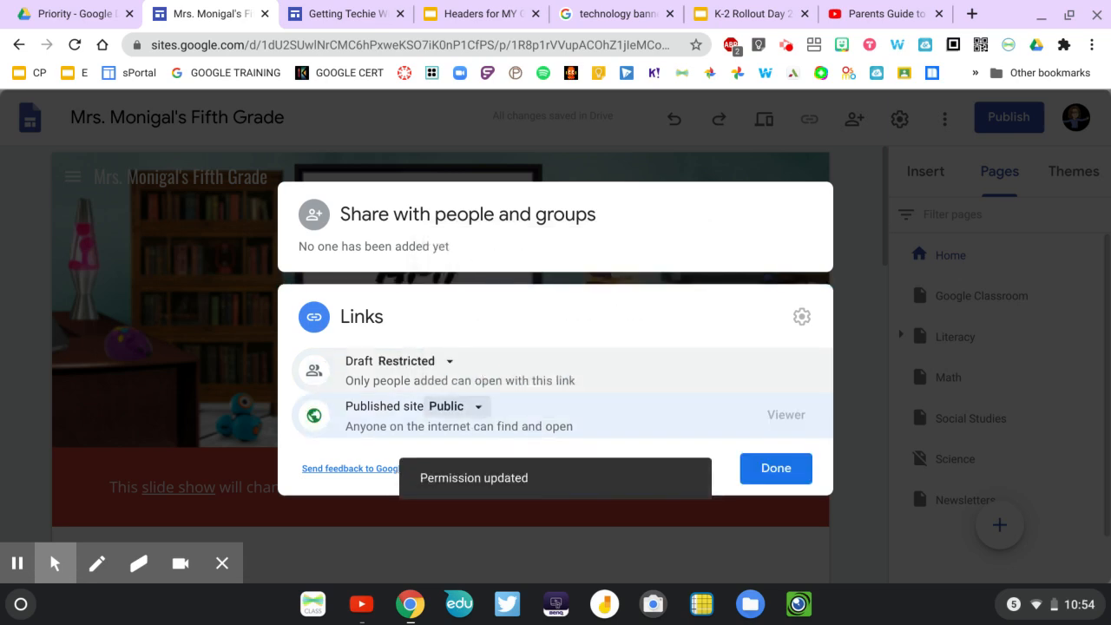
{"action": "left_click", "coordinate": [776, 468]}
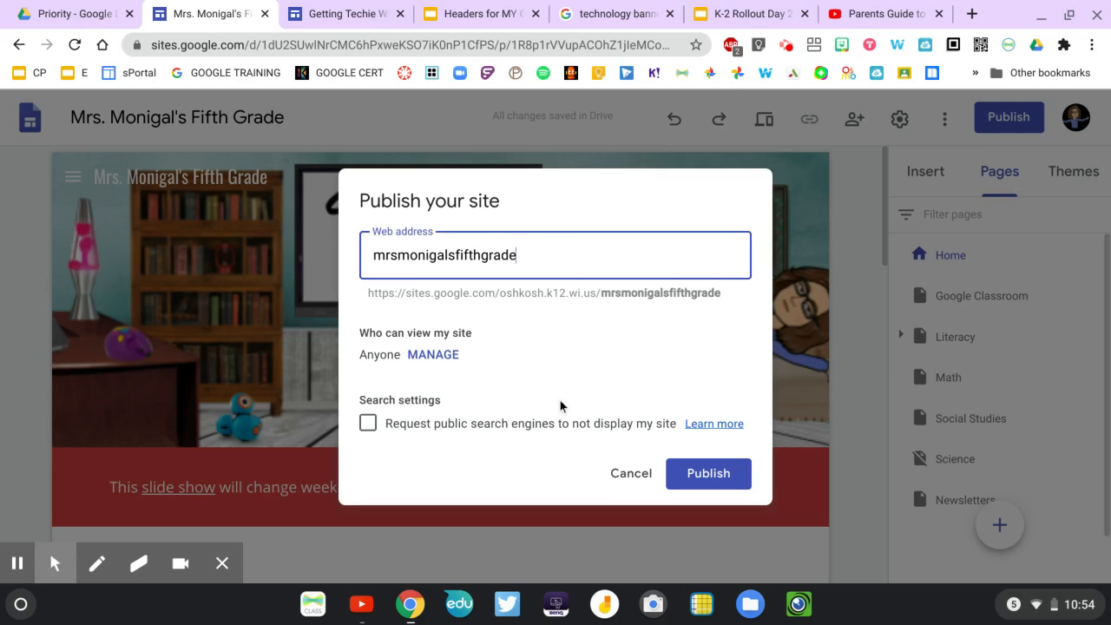
{"action": "left_click", "coordinate": [709, 476]}
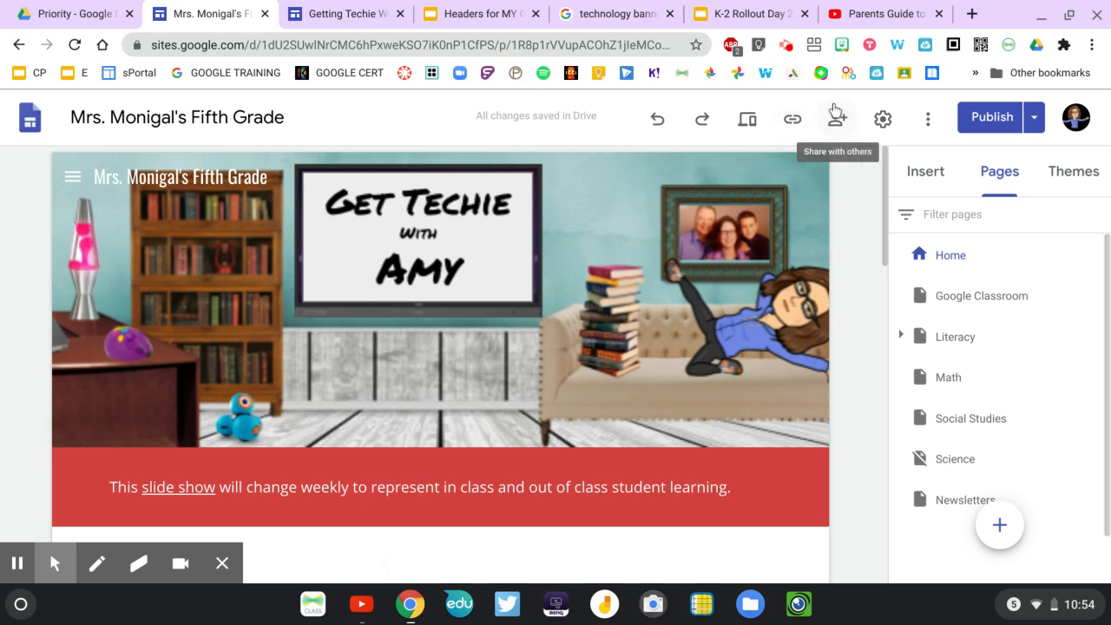
Switch to the Getting Techie site and look at its publishing options
{"action": "left_click", "coordinate": [339, 16]}
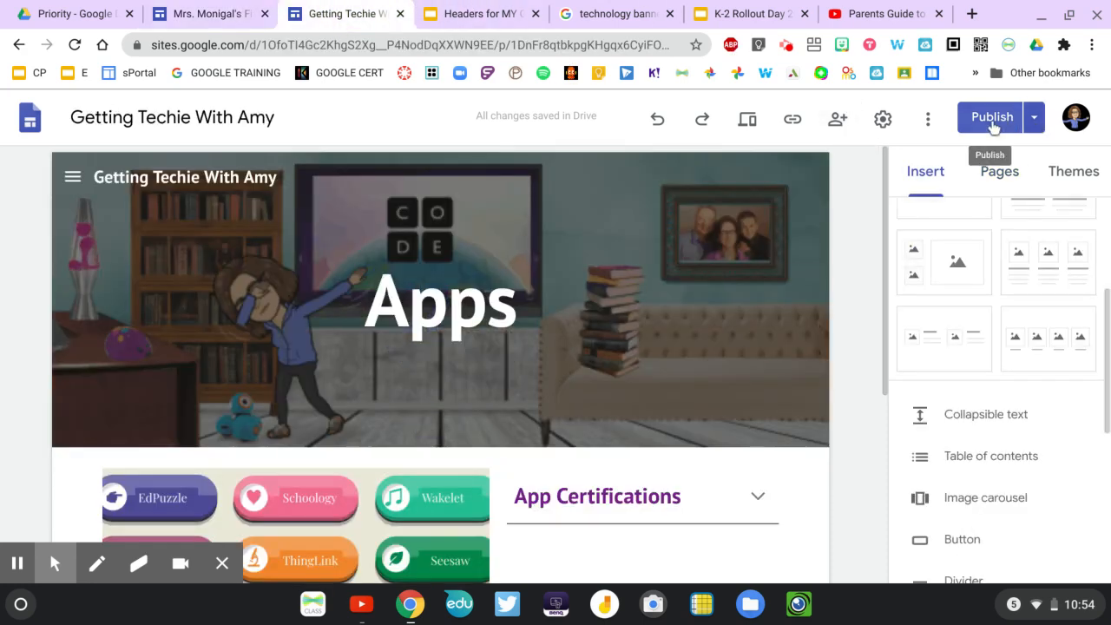
{"action": "left_click", "coordinate": [1037, 124]}
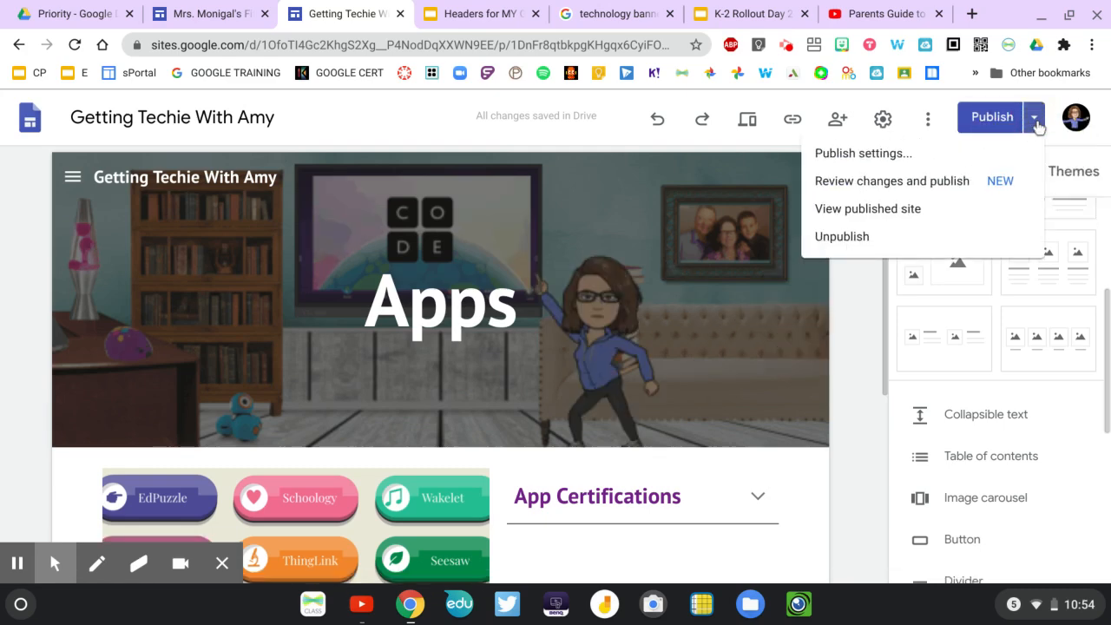
{"action": "left_click", "coordinate": [990, 129]}
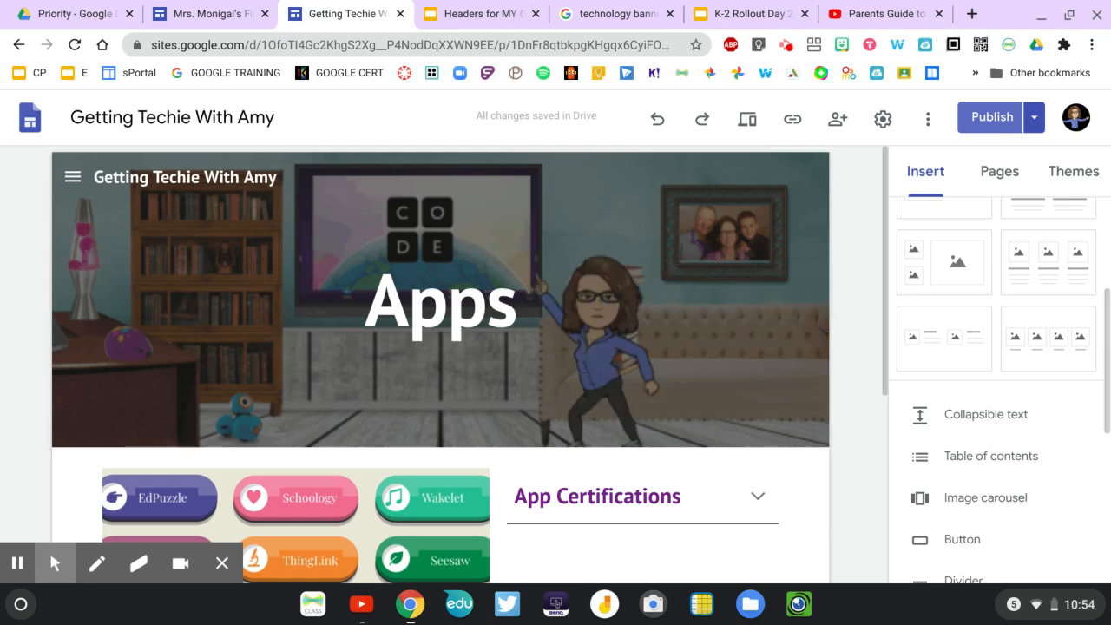
{"action": "mouse_move", "coordinate": [674, 232]}
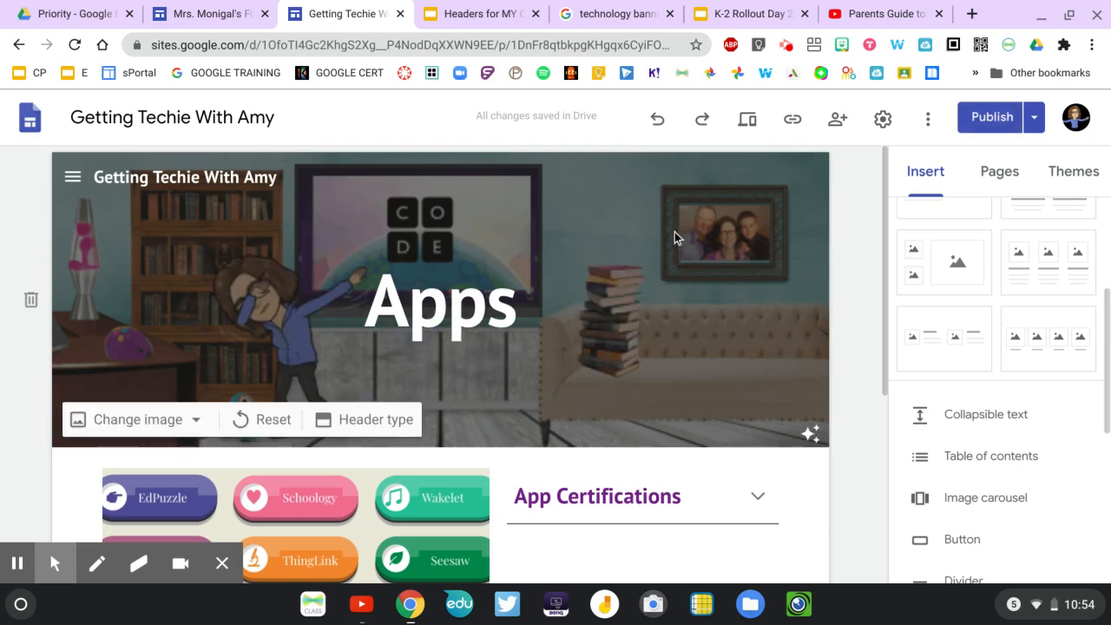
Compare the Getting Techie site's draft with its currently published version without publishing, and return to the fifth-grade site
{"action": "left_click", "coordinate": [987, 121]}
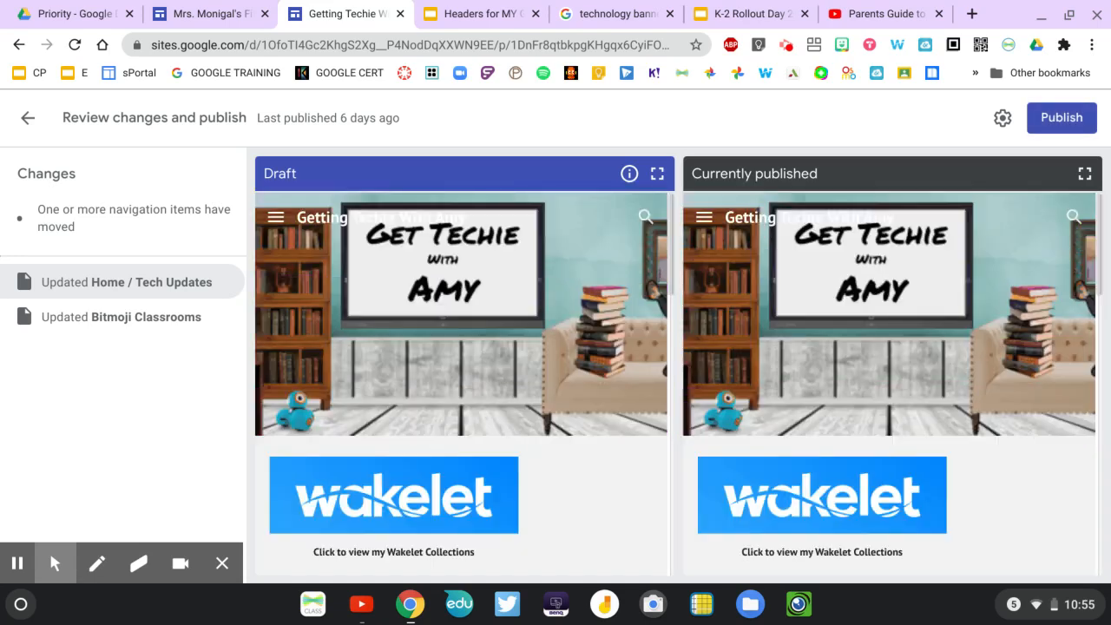
{"action": "scroll", "coordinate": [523, 271], "scroll_direction": "down", "scroll_amount": 5}
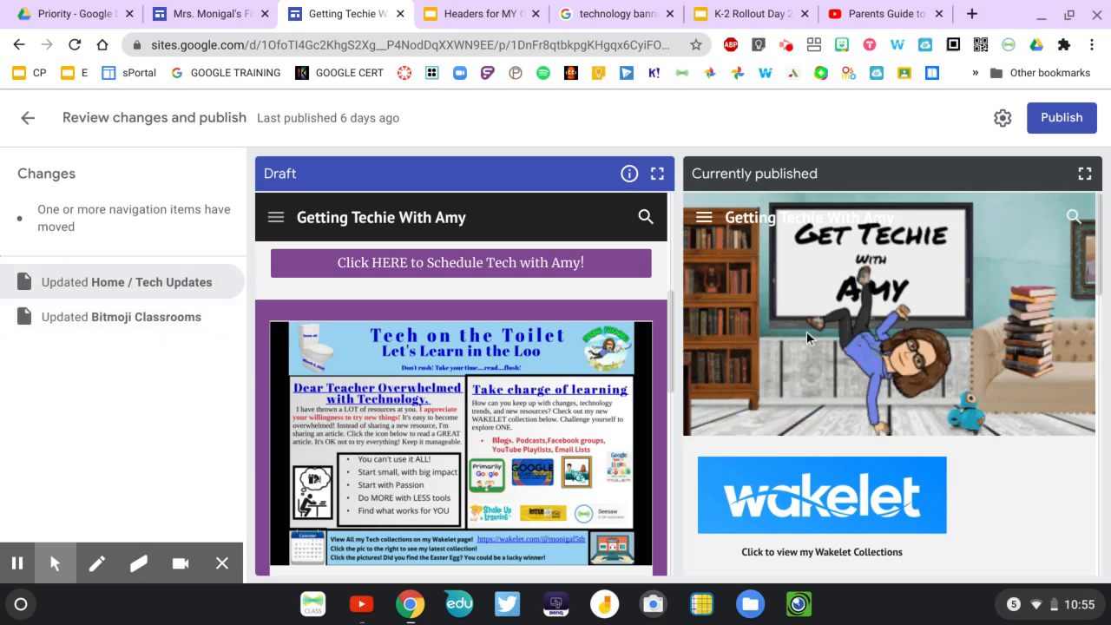
{"action": "scroll", "coordinate": [806, 331], "scroll_direction": "down", "scroll_amount": 5}
{"action": "scroll", "coordinate": [807, 337], "scroll_direction": "down", "scroll_amount": 2}
{"action": "scroll", "coordinate": [807, 331], "scroll_direction": "up", "scroll_amount": 8}
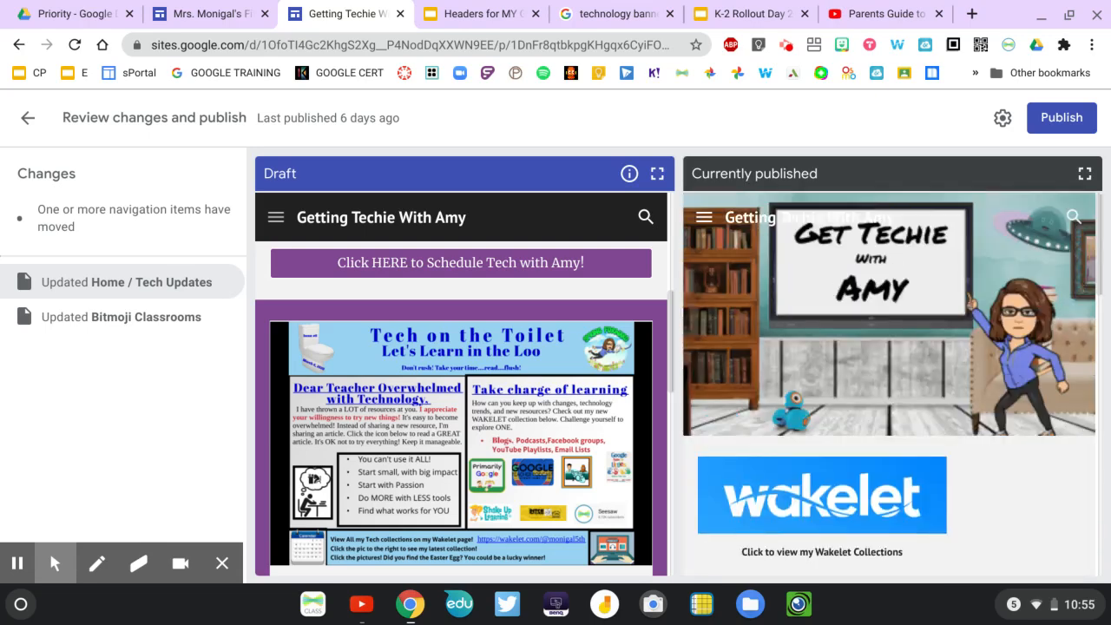
{"action": "scroll", "coordinate": [433, 305], "scroll_direction": "down", "scroll_amount": 3}
{"action": "scroll", "coordinate": [434, 310], "scroll_direction": "up", "scroll_amount": 8}
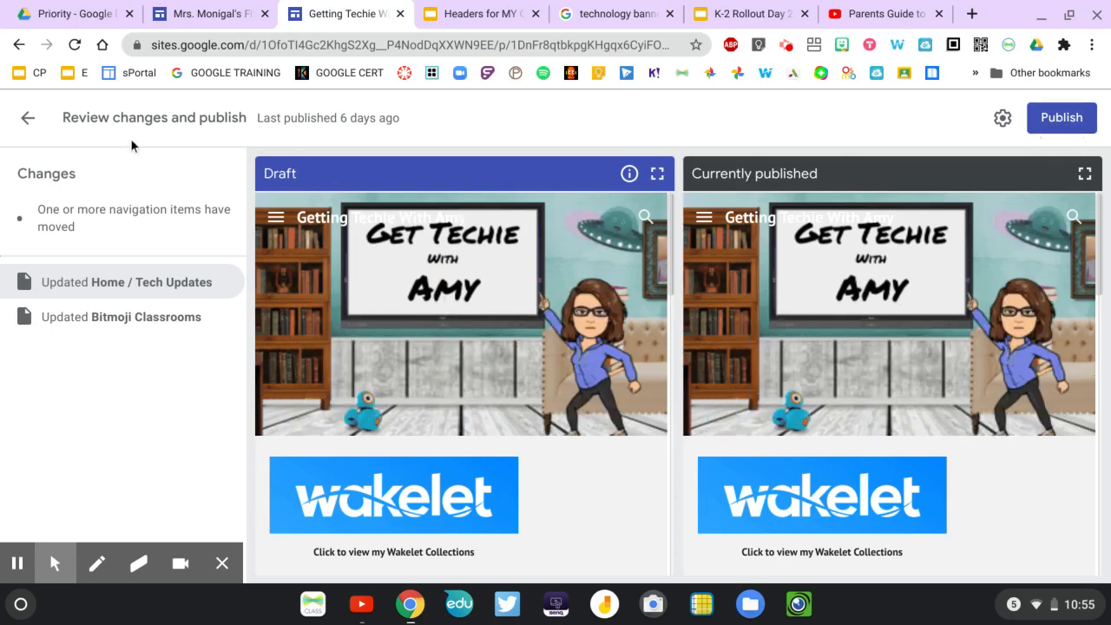
{"action": "left_click", "coordinate": [29, 120]}
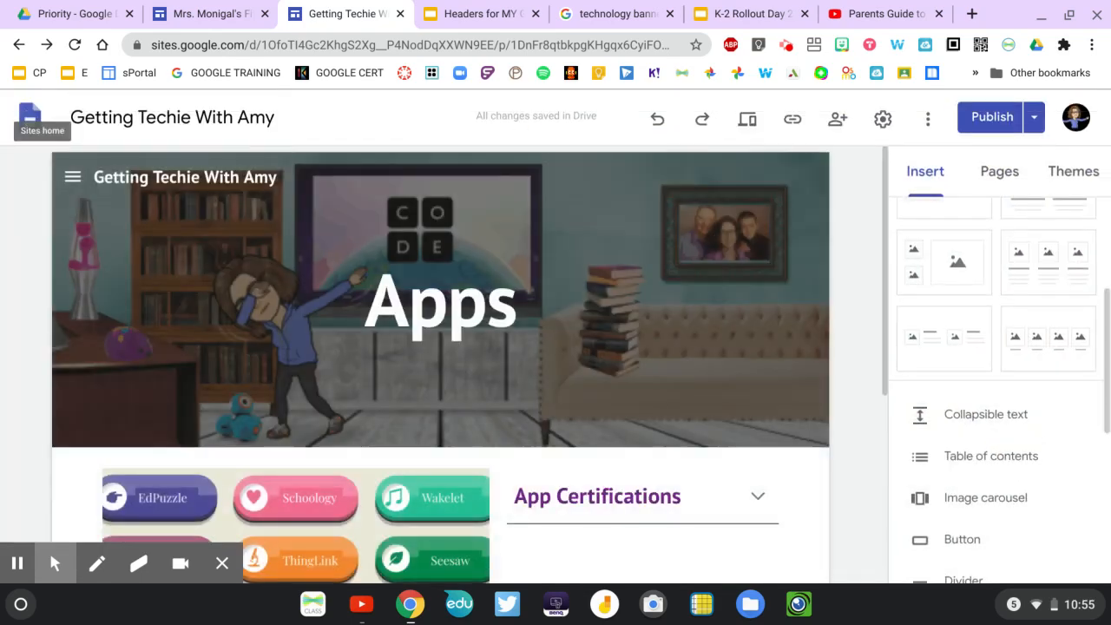
{"action": "left_click", "coordinate": [232, 15]}
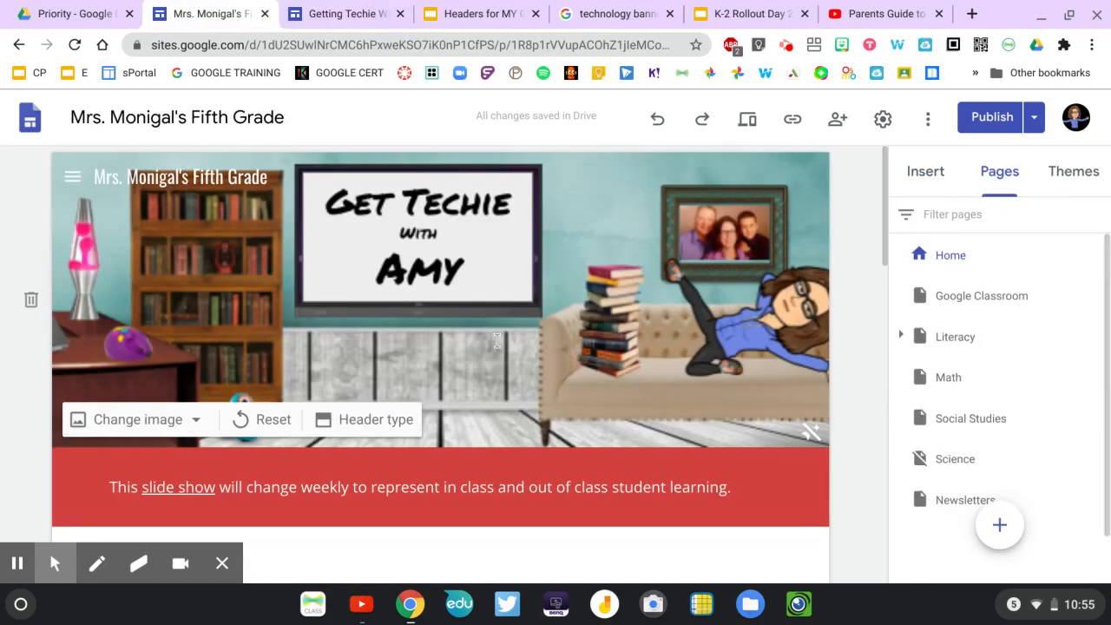